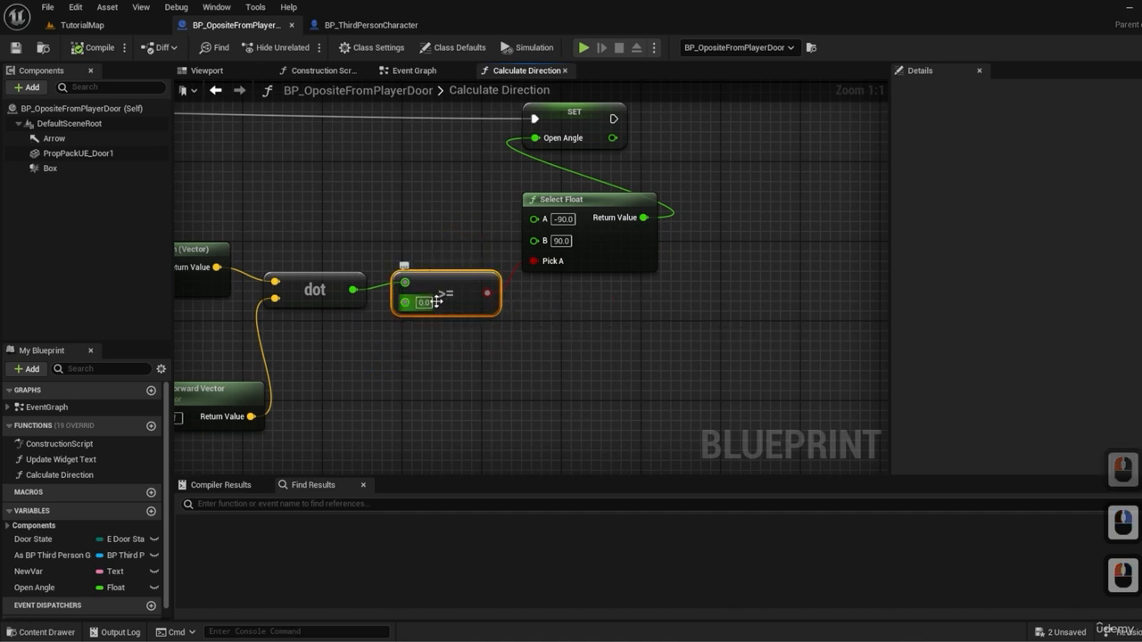
# Step: Review the Select Float logic in Calculate Direction and how Open Angle feeds the Lerp node in the Event Graph
pyautogui.moveTo(462, 223); pyautogui.dragTo(350, 302, button='right')
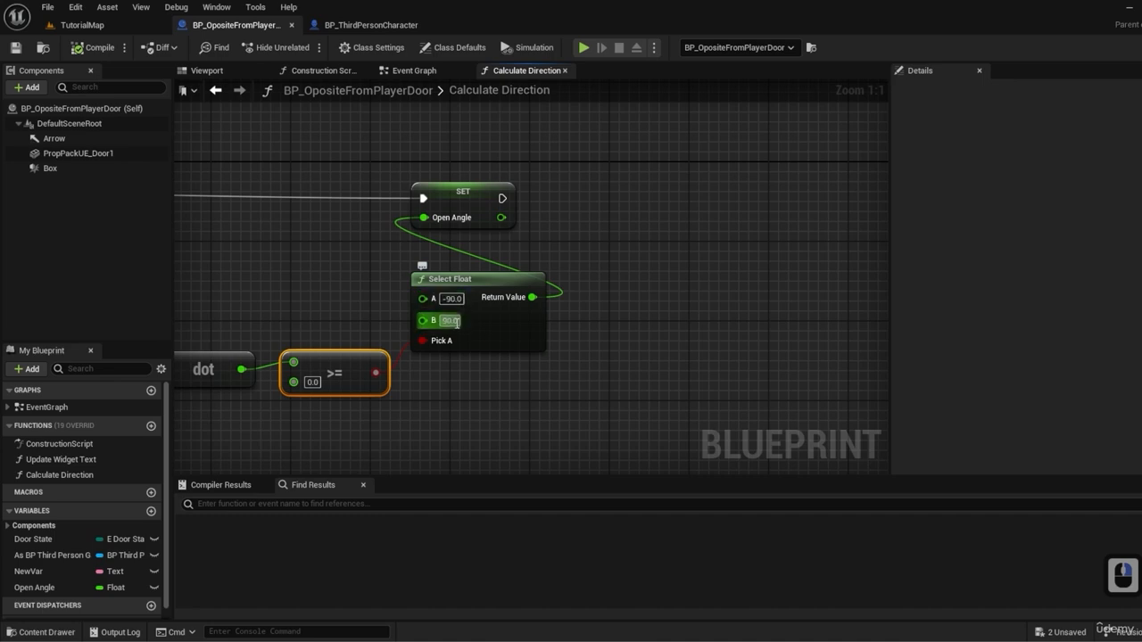
pyautogui.click(410, 70)
pyautogui.moveTo(654, 333); pyautogui.dragTo(175, 315, button='right')
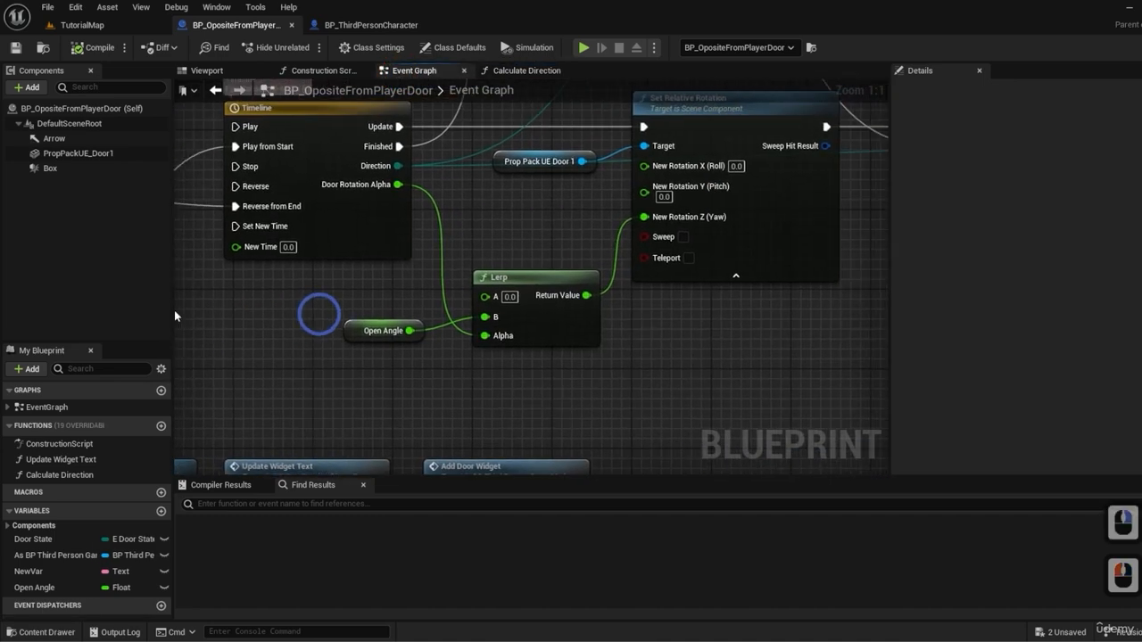
pyautogui.click(387, 341)
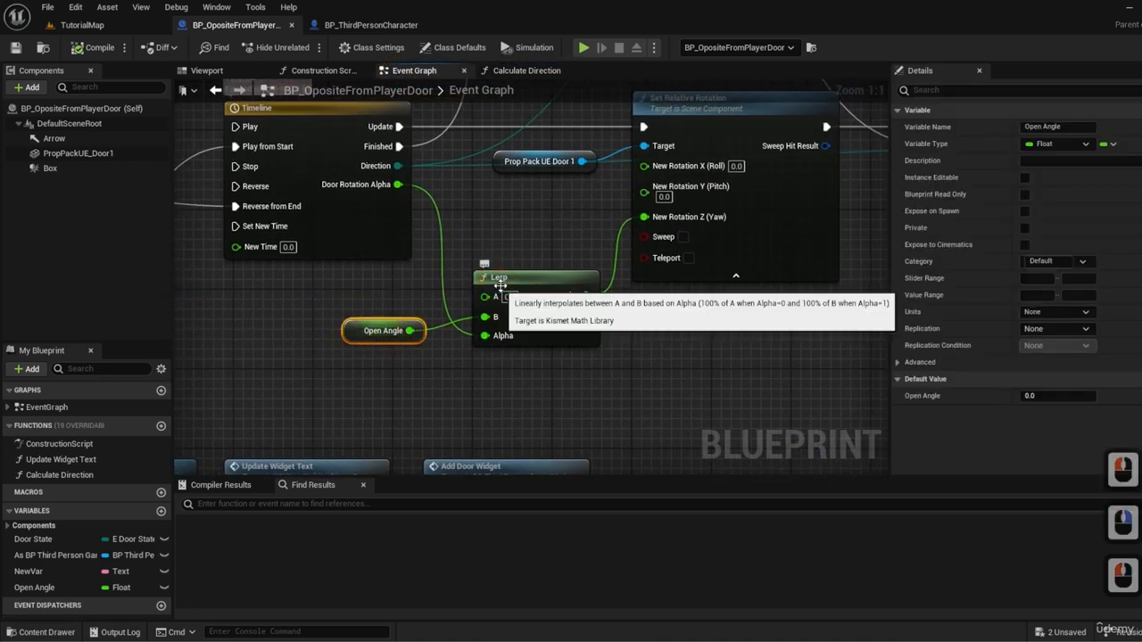
pyautogui.moveTo(344, 297); pyautogui.dragTo(400, 325, button='right')
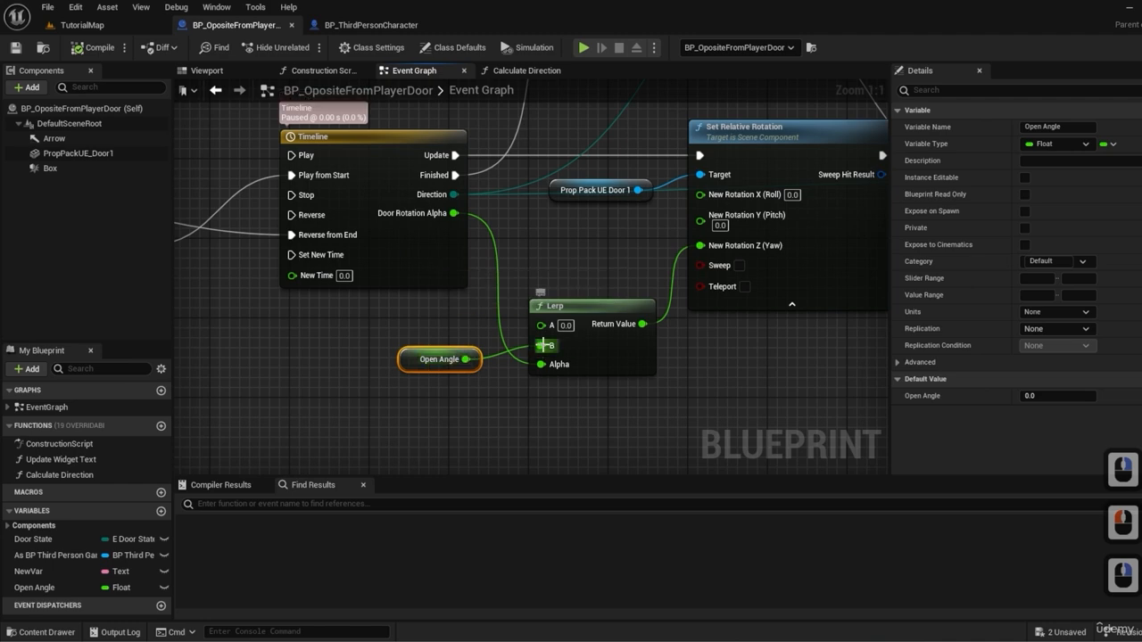
pyautogui.scroll(-8, 716, 417)
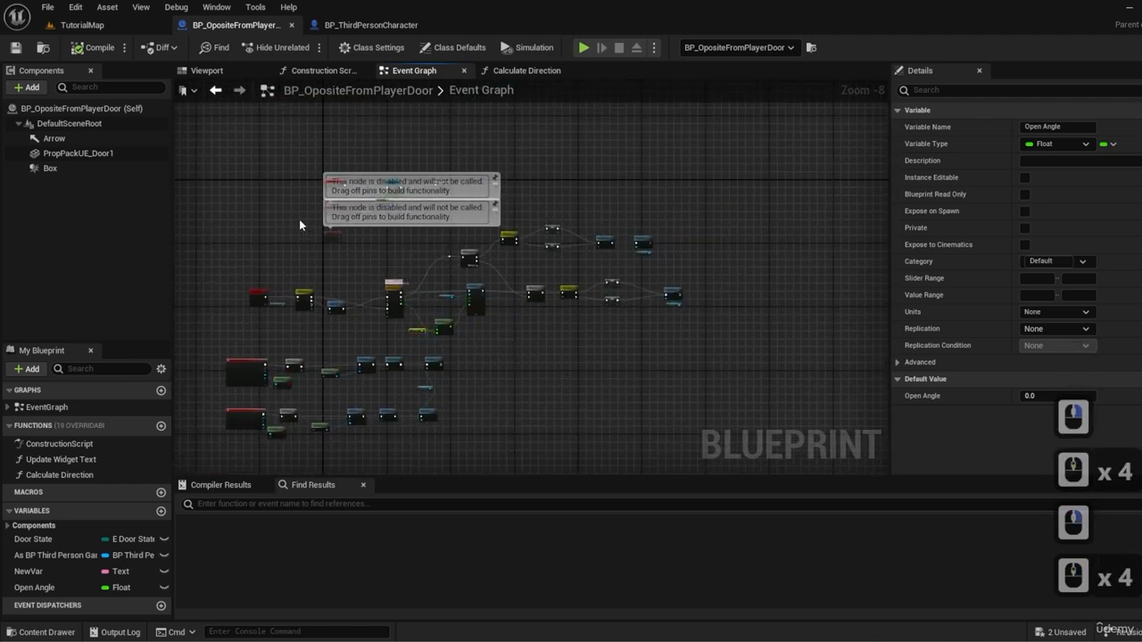
# Step: Return to the TutorialMap level and make the hidden Level4 folder visible
pyautogui.click(105, 31)
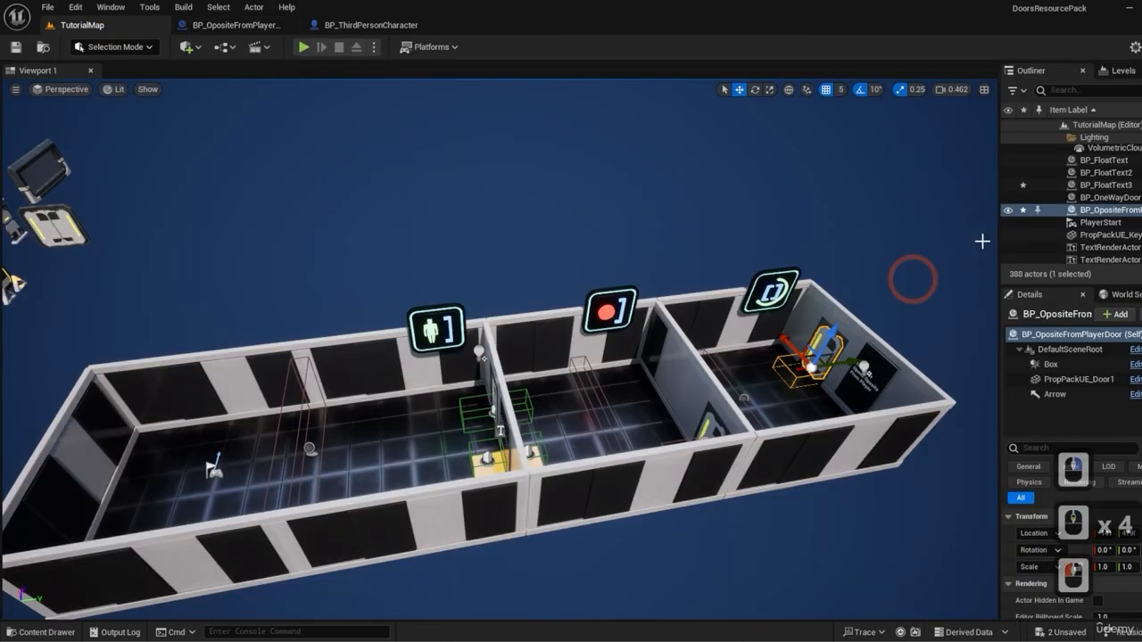
pyautogui.scroll(-20, 1032, 192)
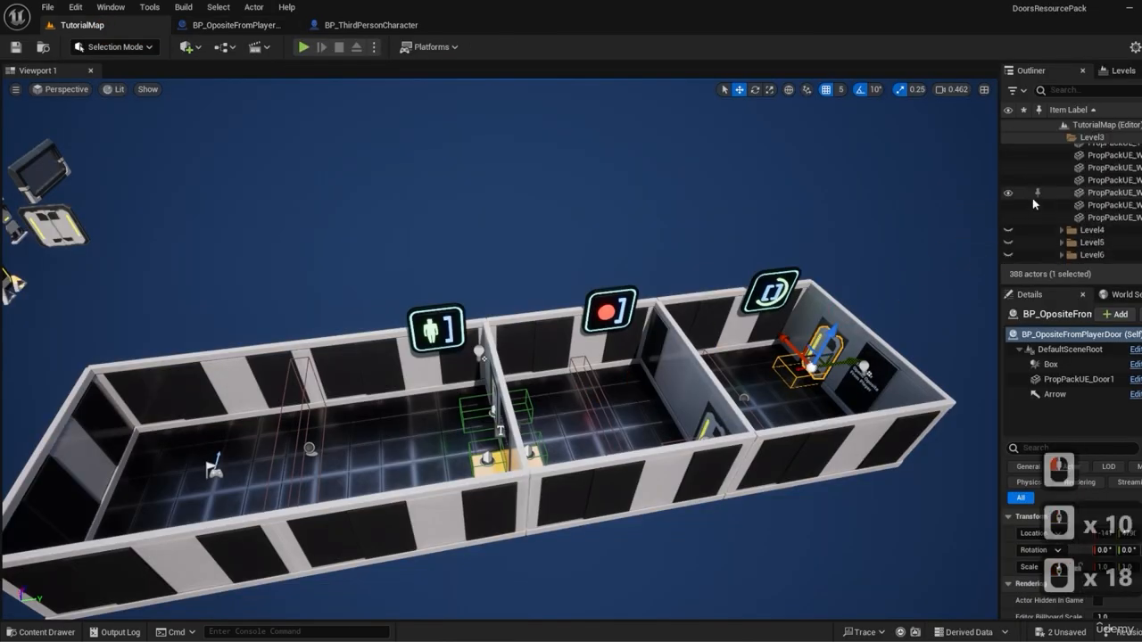
pyautogui.click(1009, 231)
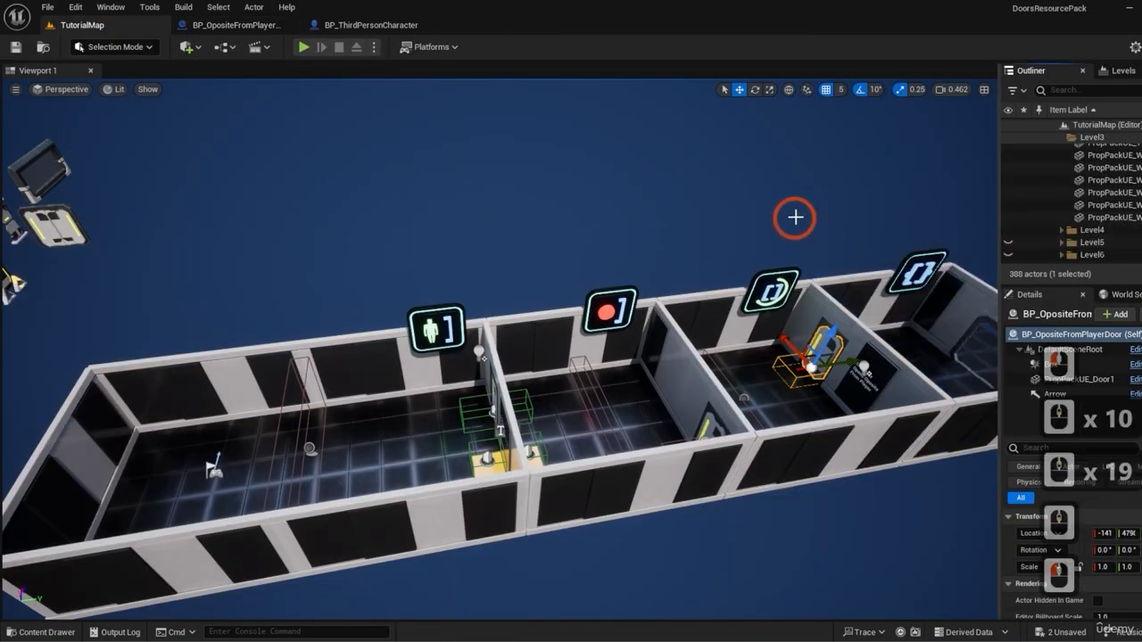
# Step: Duplicate the BP_FloatText3 actor and place the copy in the middle of the newly shown fourth room
pyautogui.press('d')
pyautogui.moveTo(795, 217)
pyautogui.mouseDown(button='right')
pyautogui.moveTo(847, 212)
pyautogui.moveTo(796, 217)
pyautogui.mouseUp(button='right')
pyautogui.press('w')
pyautogui.press('e')
pyautogui.press('d')
pyautogui.press('e')
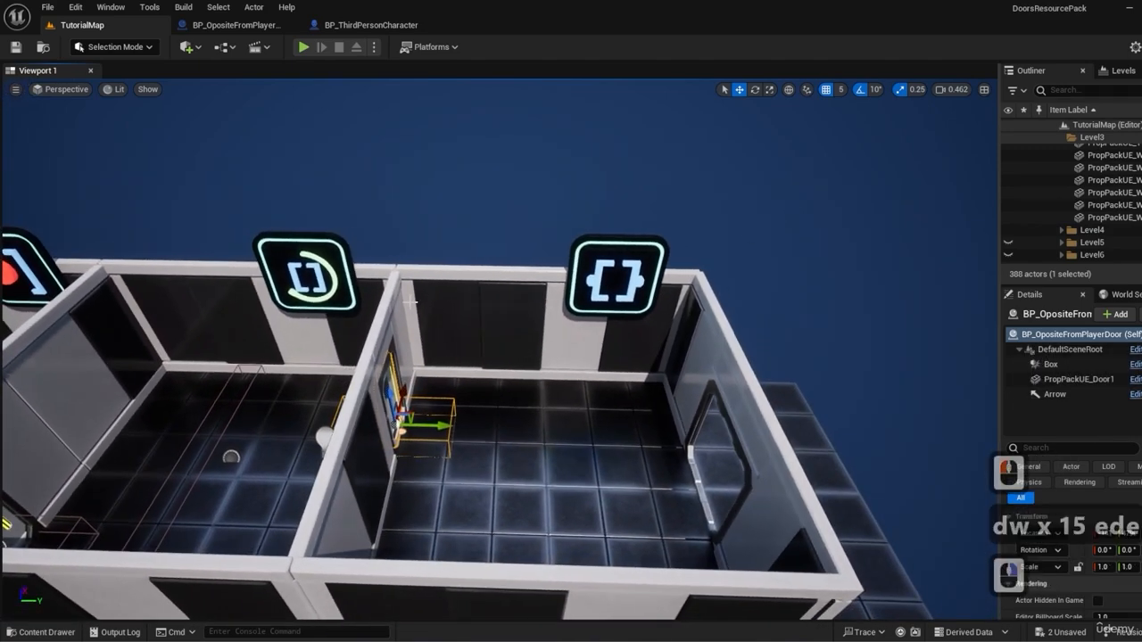
pyautogui.click(232, 454)
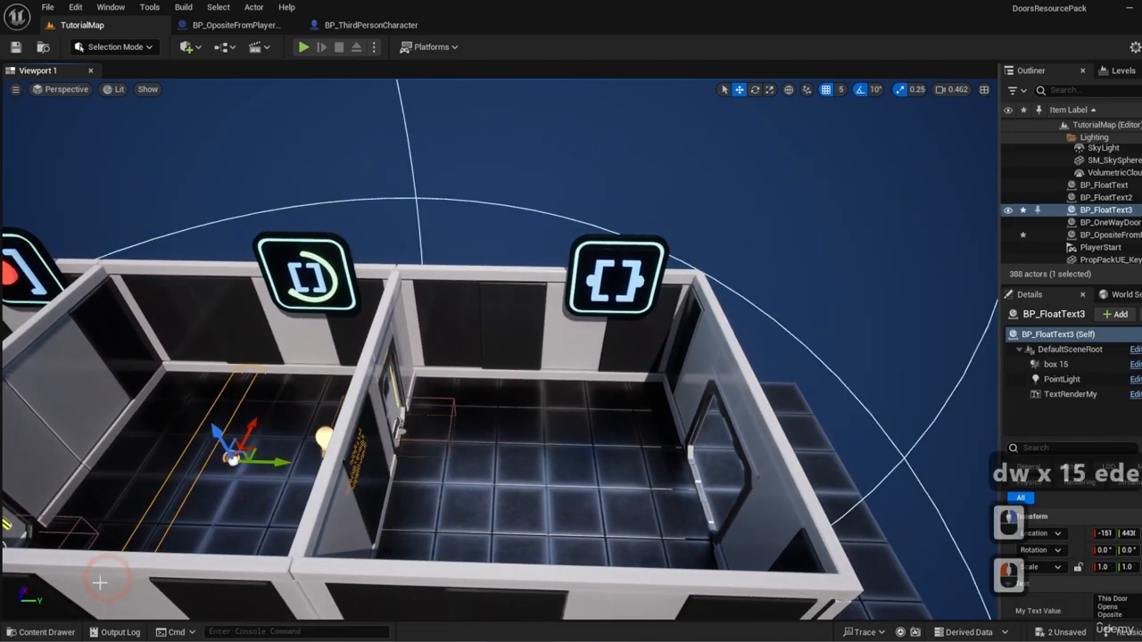
pyautogui.moveTo(232, 455); pyautogui.dragTo(232, 455, button='right')
pyautogui.press('a')
pyautogui.press('a')
pyautogui.press('s')
pyautogui.press('a')
pyautogui.press('a')
pyautogui.moveTo(302, 452); pyautogui.dragTo(303, 453, button='right')
pyautogui.press('d')
pyautogui.press('d')
pyautogui.press('d')
pyautogui.keyDown('alt'); pyautogui.moveTo(429, 432); pyautogui.dragTo(687, 345); pyautogui.keyUp('alt')
pyautogui.press('w')
pyautogui.press('d')
pyautogui.moveTo(614, 354); pyautogui.dragTo(614, 354, button='right')
pyautogui.press('e')
pyautogui.press('s')
pyautogui.moveTo(654, 331); pyautogui.dragTo(541, 318)
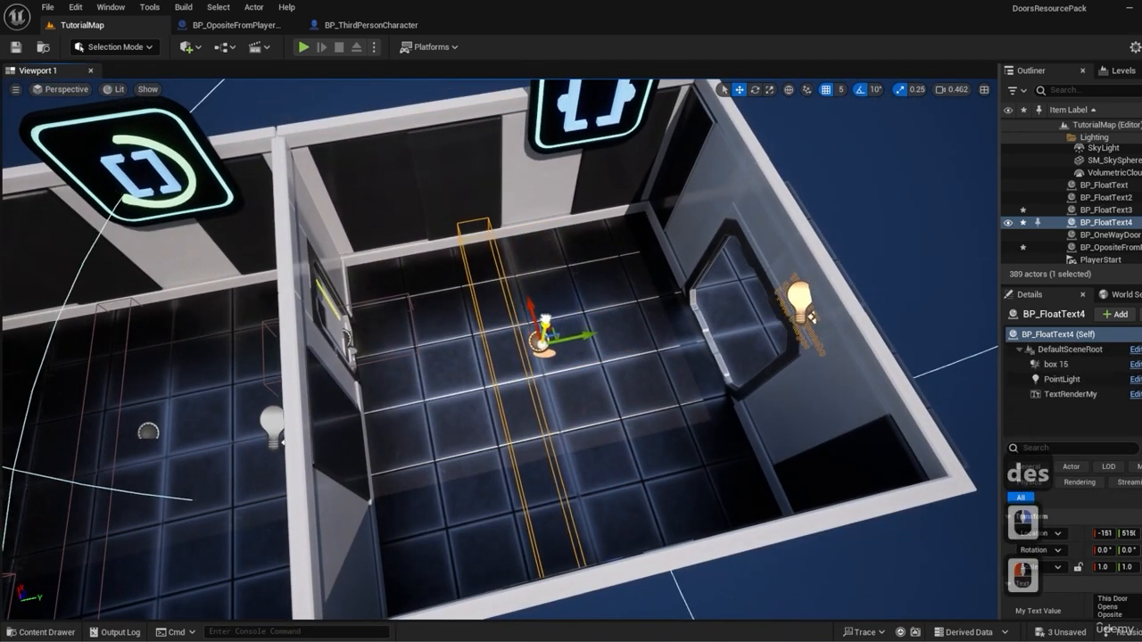
# Step: Move BP_FloatText4's PointLight to the wall beneath the room sign, and rotate and move TextRenderMy flat onto the same wall
pyautogui.doubleClick(801, 299)
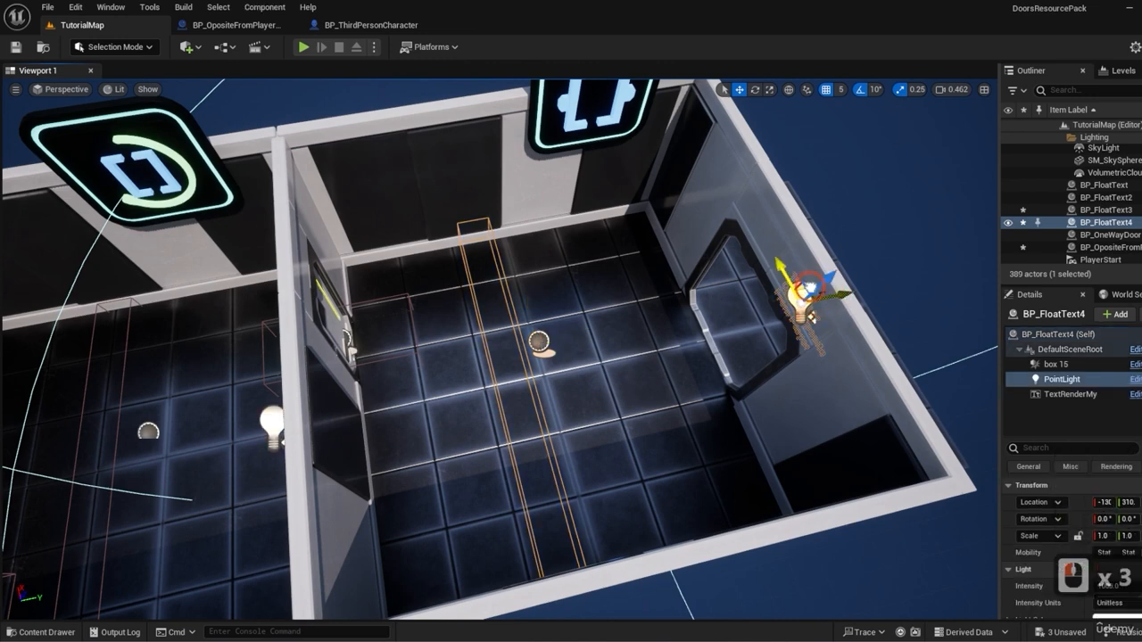
pyautogui.moveTo(812, 314); pyautogui.dragTo(456, 185)
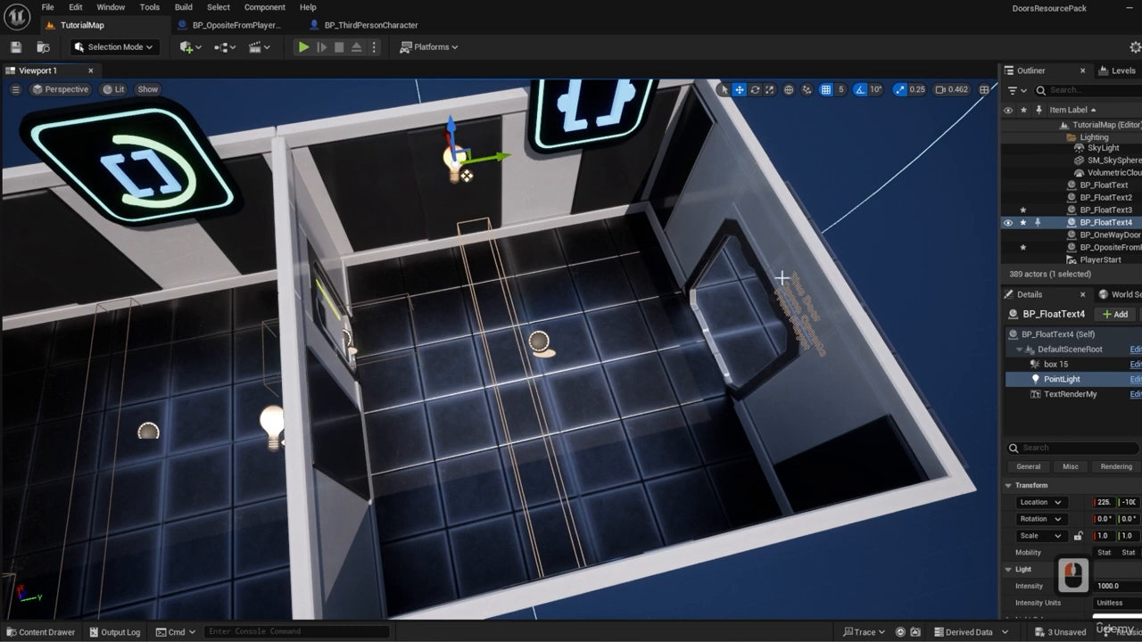
pyautogui.click(1047, 398)
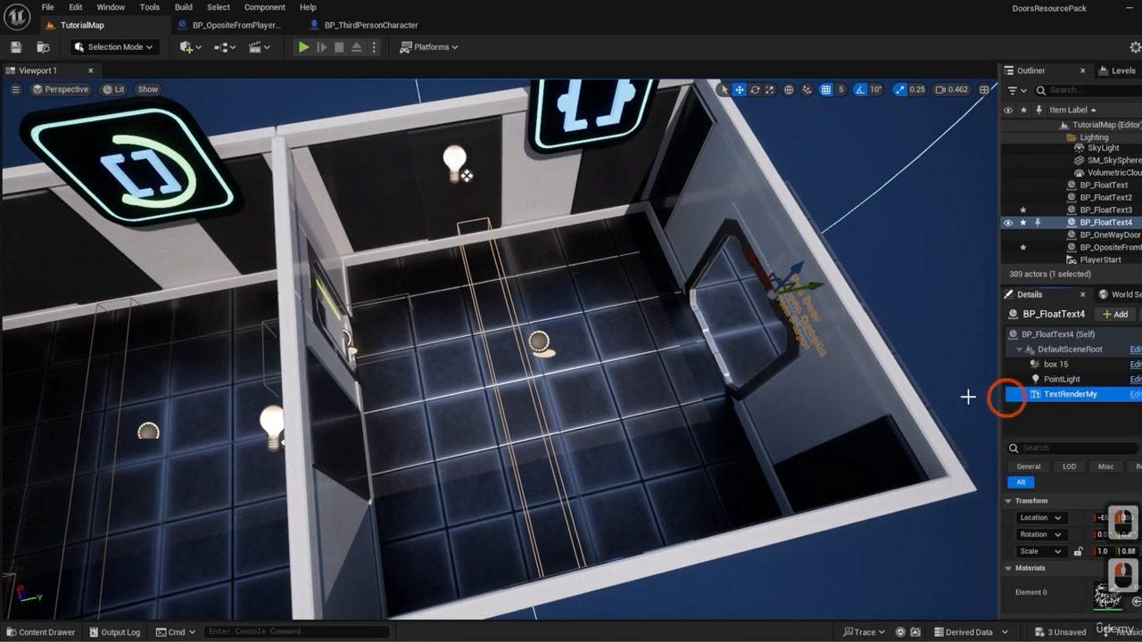
pyautogui.press('e')
pyautogui.moveTo(733, 333); pyautogui.dragTo(928, 361)
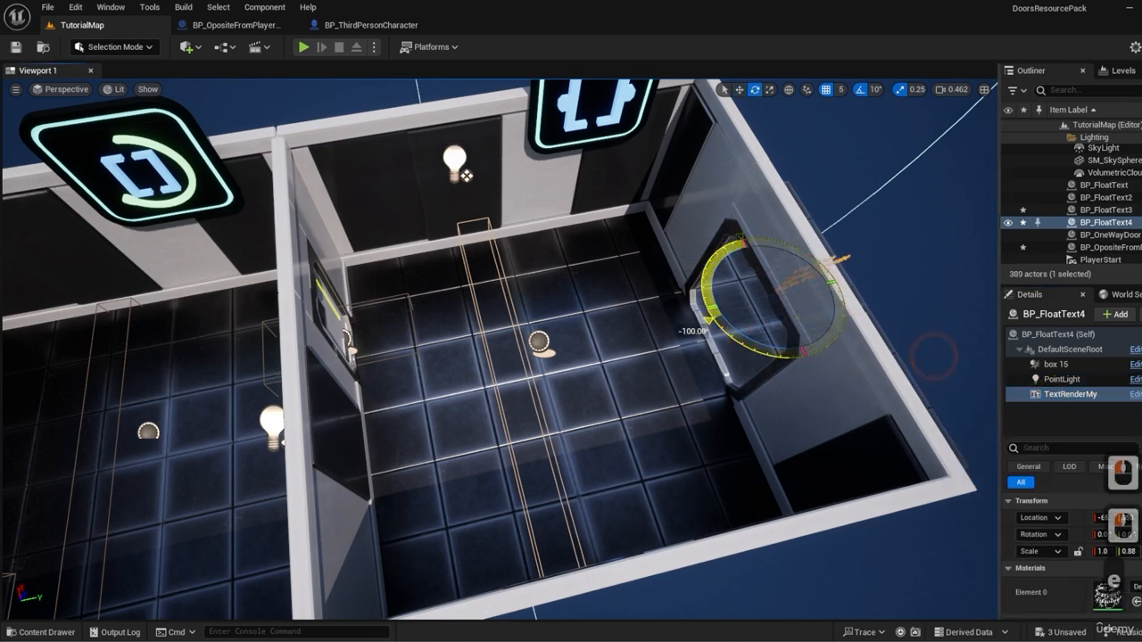
pyautogui.moveTo(705, 330); pyautogui.dragTo(723, 274)
pyautogui.press('w')
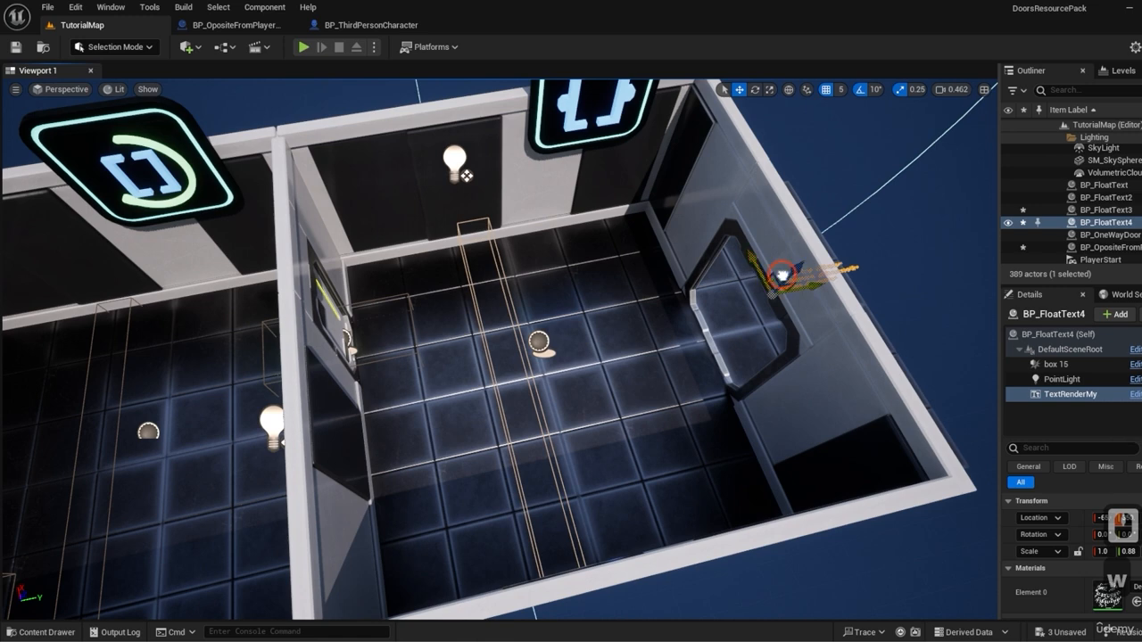
pyautogui.moveTo(782, 275); pyautogui.dragTo(421, 192)
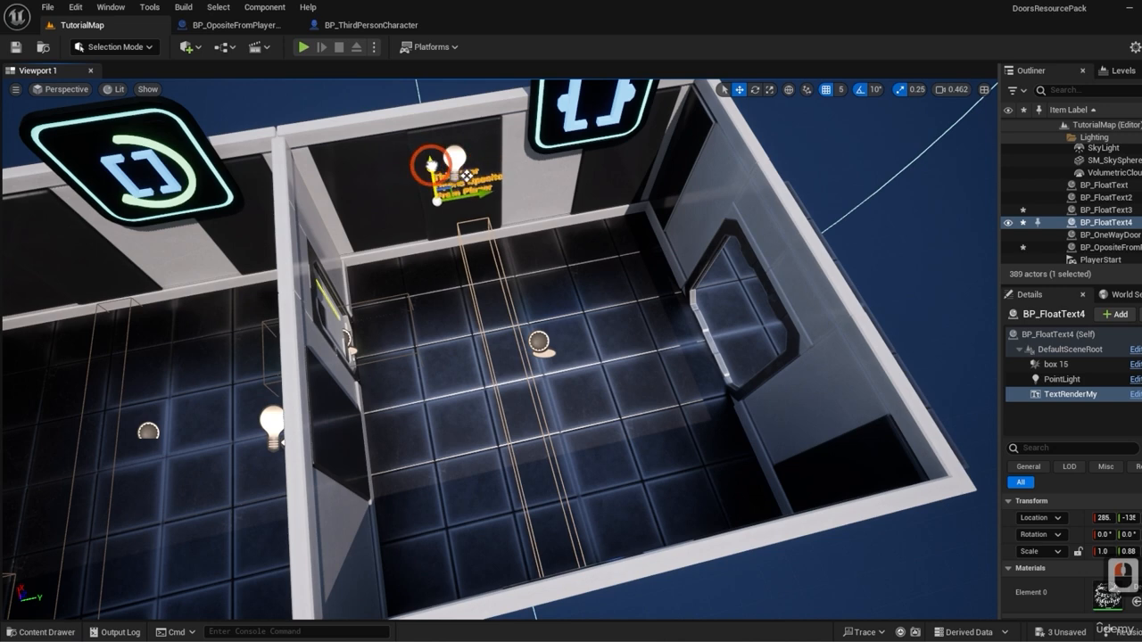
# Step: Widen the details area and set BP_FloatText4's My Text Value to "This is a double Door!"
pyautogui.click(1062, 349)
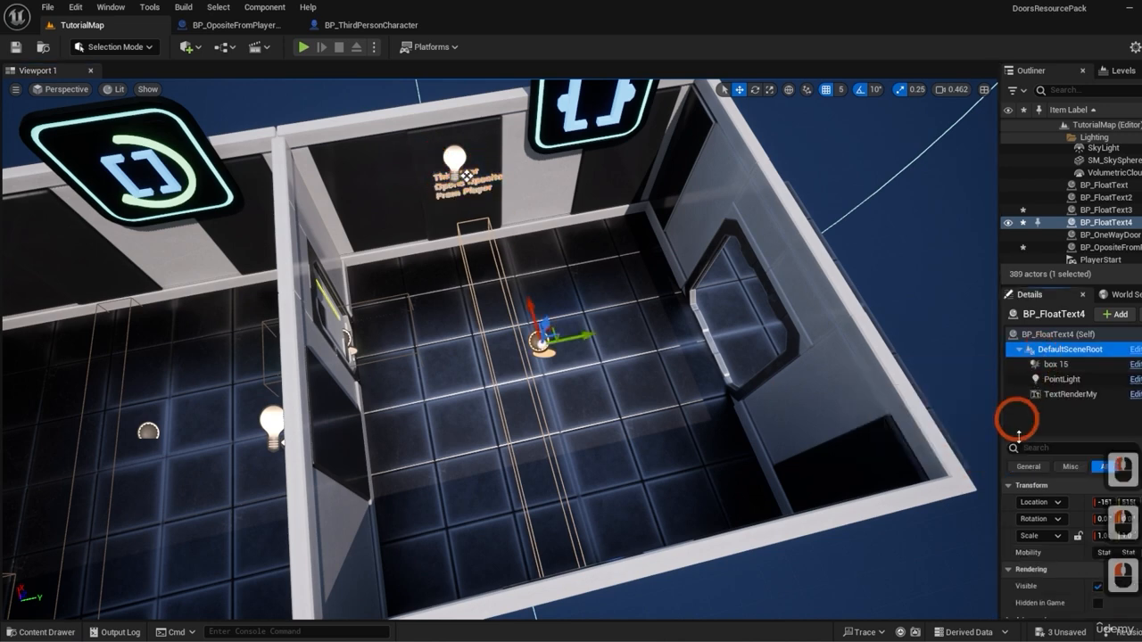
pyautogui.scroll(-3, 1054, 522)
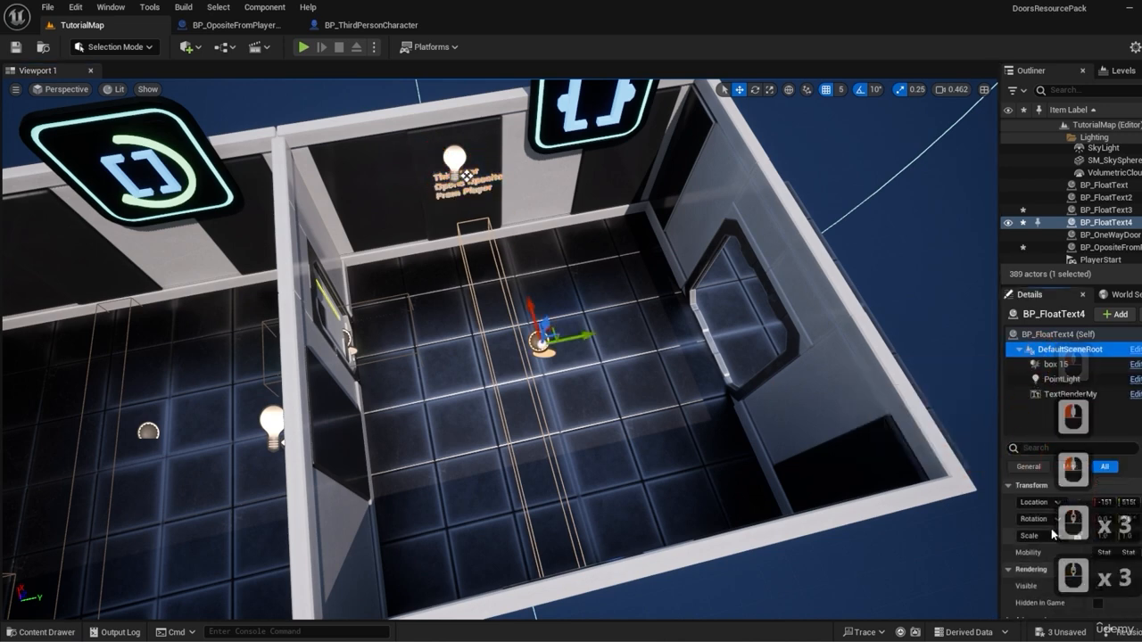
pyautogui.scroll(-1, 1051, 528)
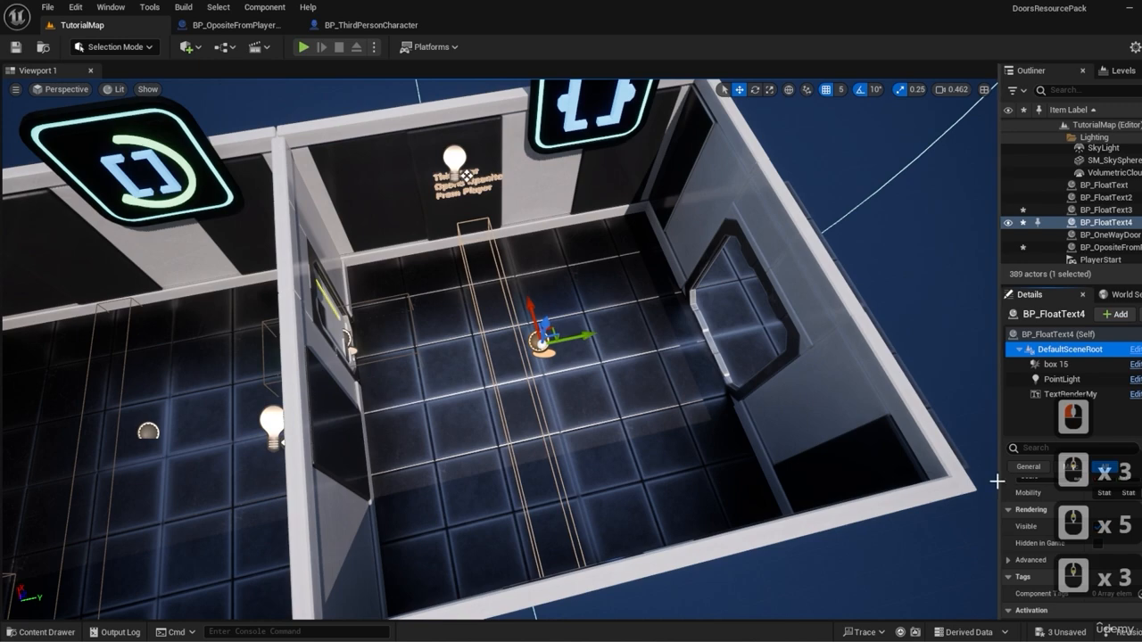
pyautogui.moveTo(1000, 479); pyautogui.dragTo(712, 475)
pyautogui.scroll(3, 811, 539)
pyautogui.scroll(-9, 810, 539)
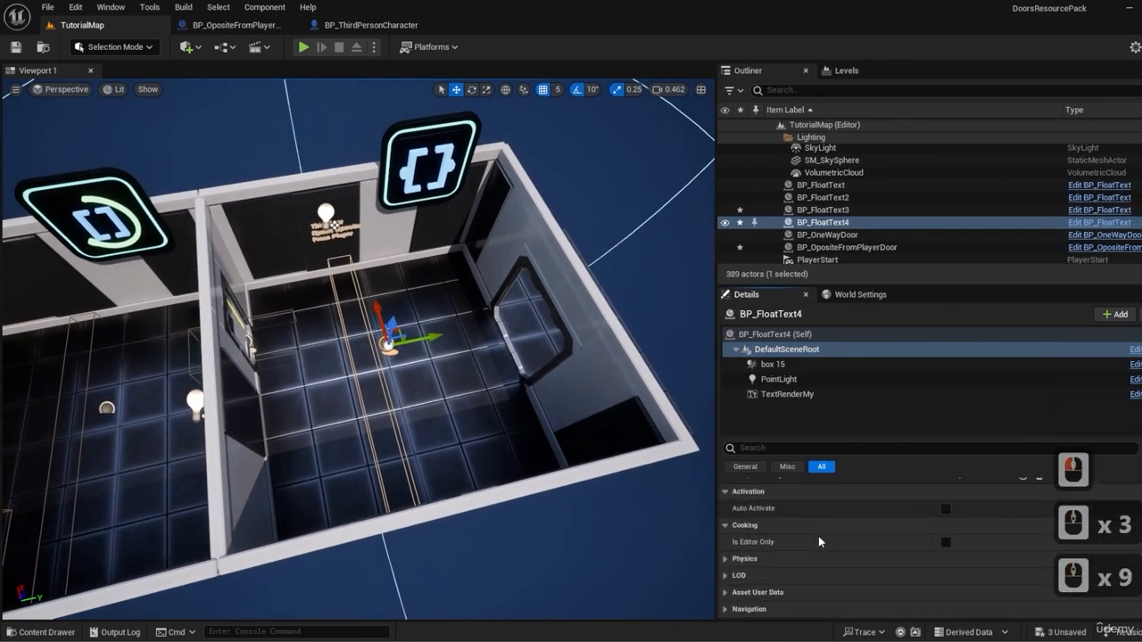
pyautogui.scroll(6, 818, 537)
pyautogui.scroll(7, 818, 537)
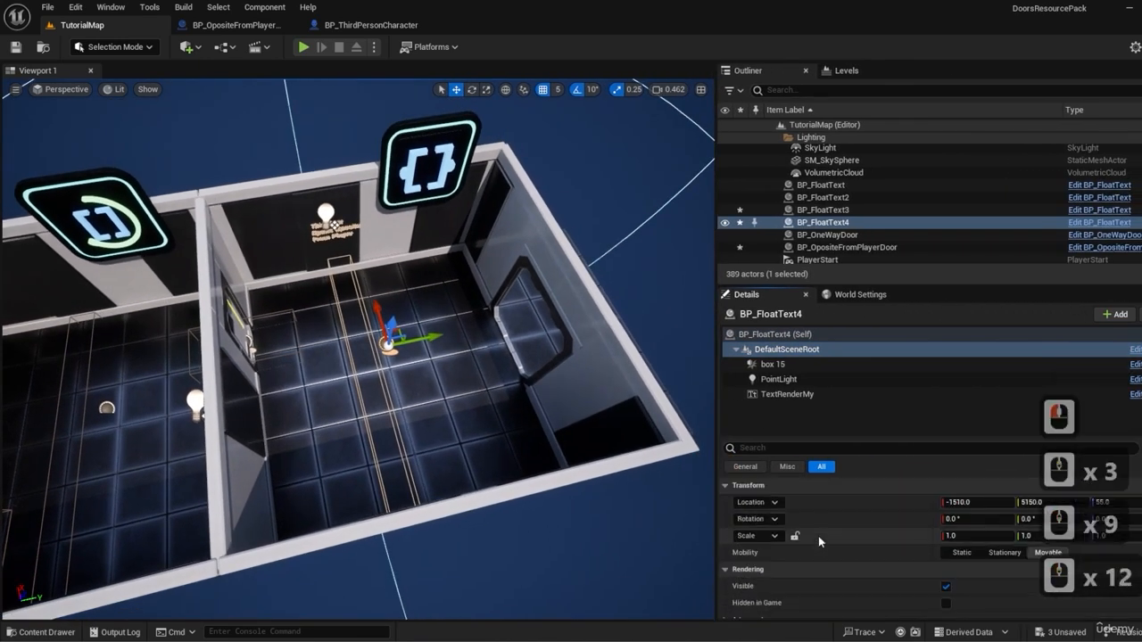
pyautogui.click(777, 336)
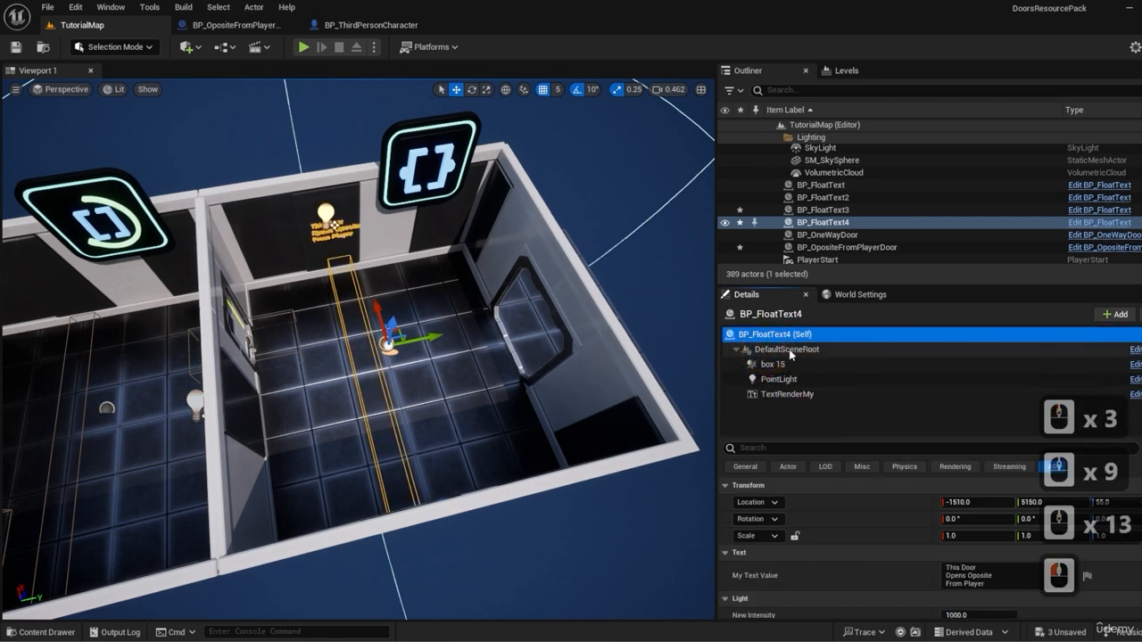
pyautogui.click(926, 571)
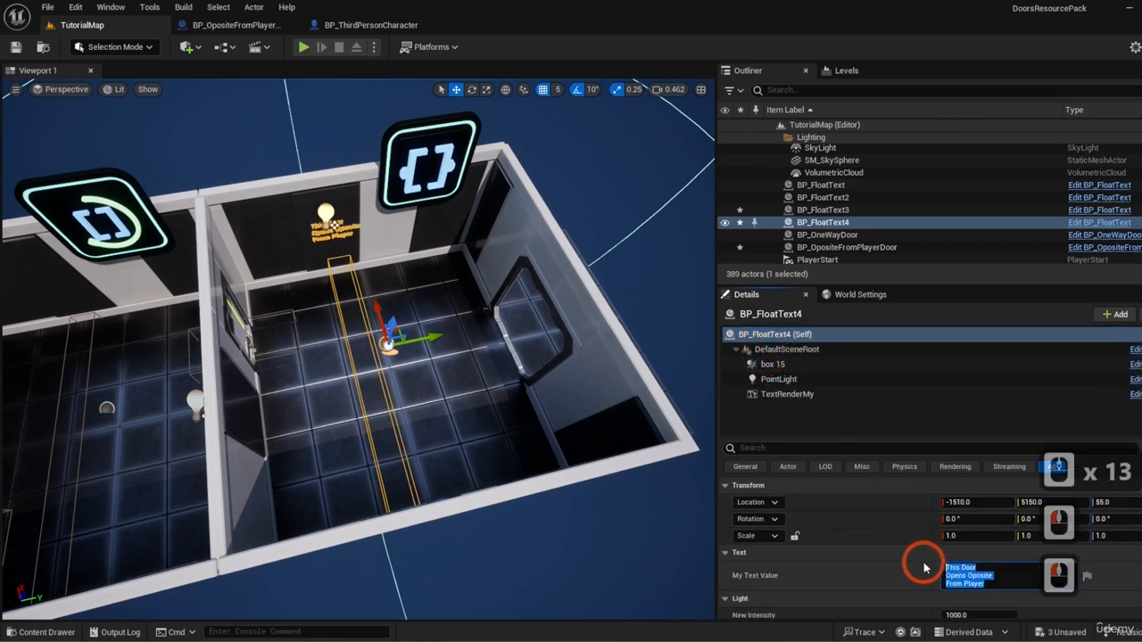
pyautogui.write('This is')
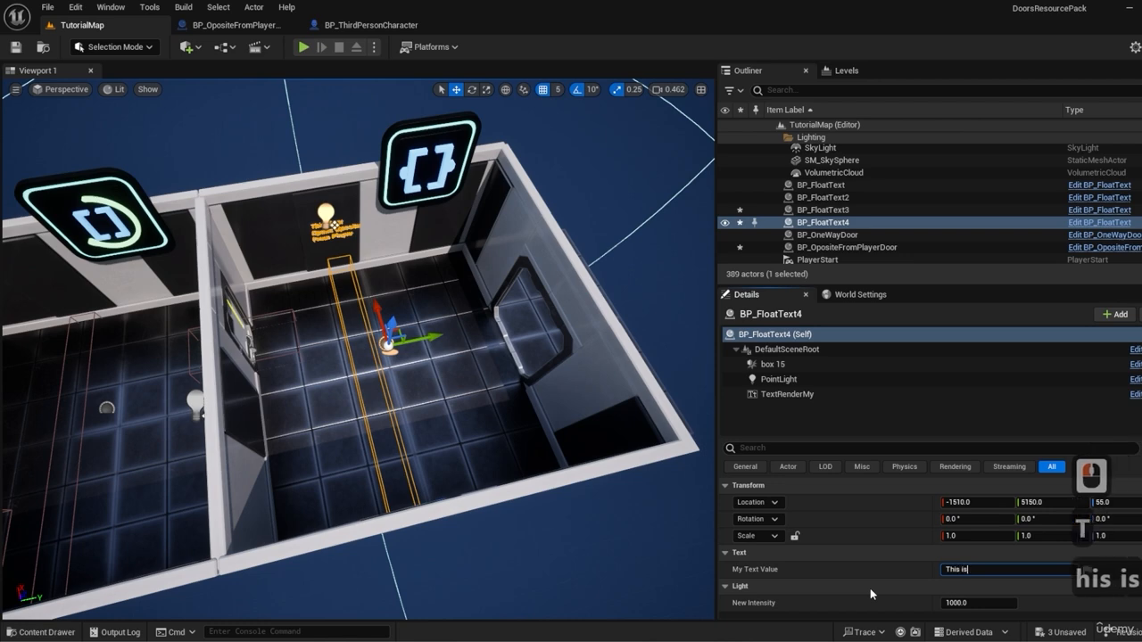
pyautogui.write(' a double D')
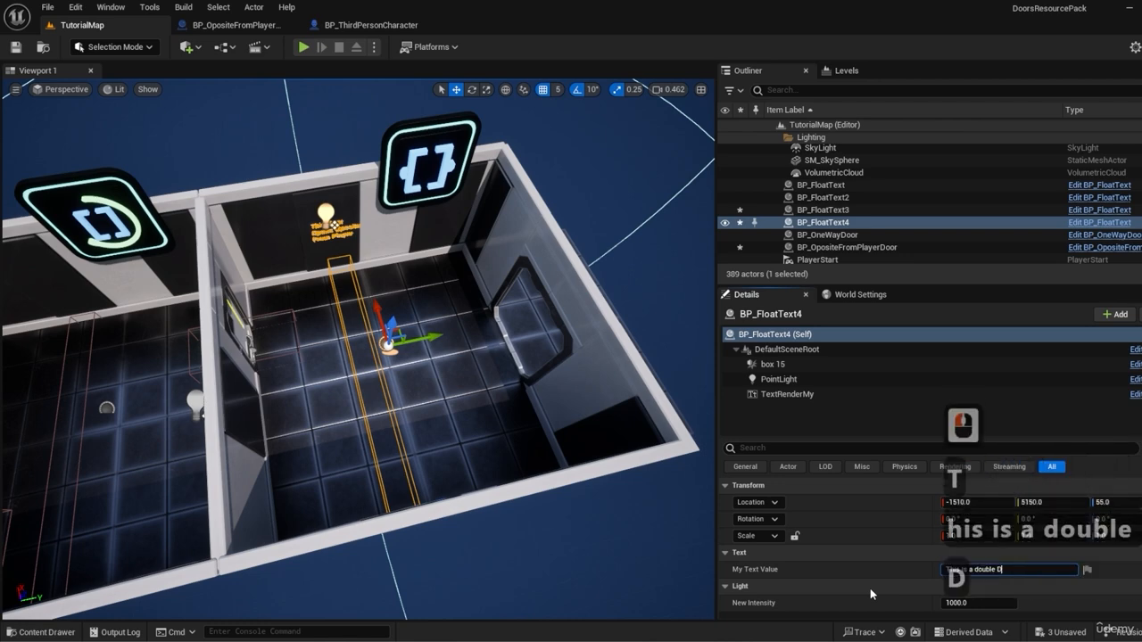
pyautogui.write('oor!')
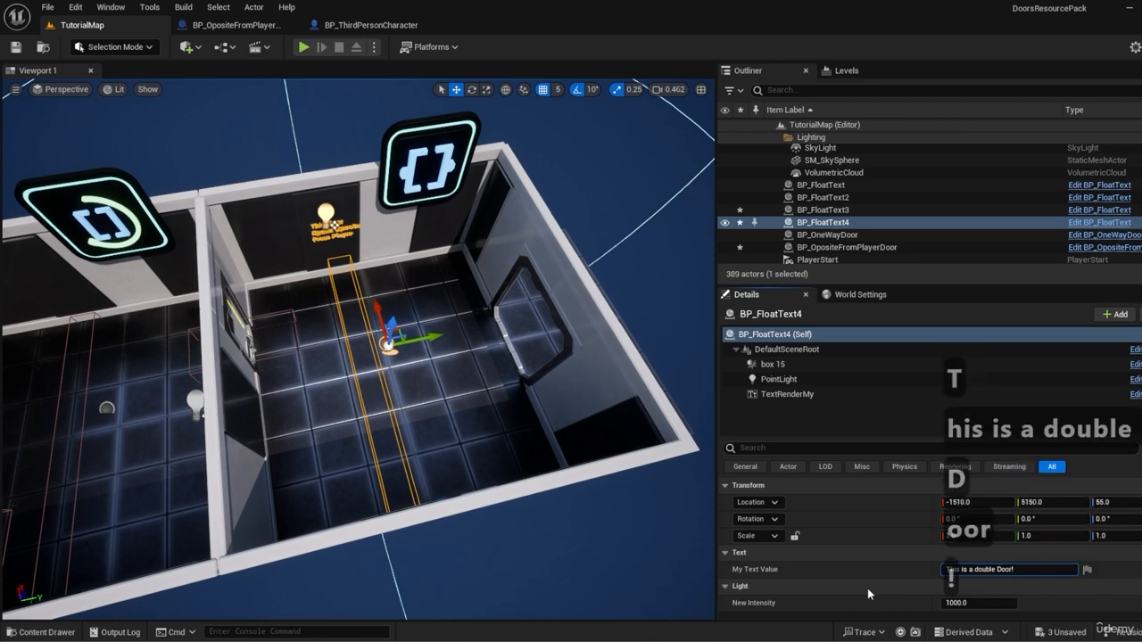
pyautogui.press('Return')
pyautogui.click(829, 561)
# Step: Move the TextRenderMy component higher and further left on the wall, to location 285, -180, 160
pyautogui.moveTo(437, 382); pyautogui.dragTo(415, 368, button='right')
pyautogui.press('w')
pyautogui.press('w')
pyautogui.press('w')
pyautogui.press('w')
pyautogui.press('w')
pyautogui.press('w')
pyautogui.press('w')
pyautogui.click(444, 297)
pyautogui.click(442, 296)
pyautogui.press('s')
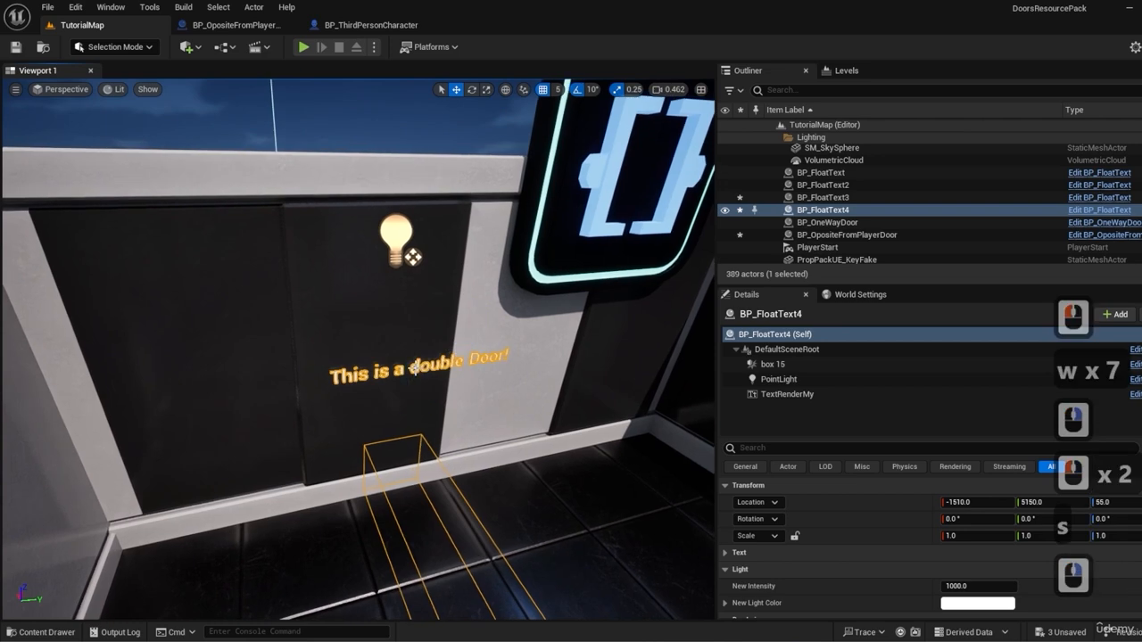
pyautogui.click(412, 366)
pyautogui.moveTo(346, 374); pyautogui.dragTo(294, 325)
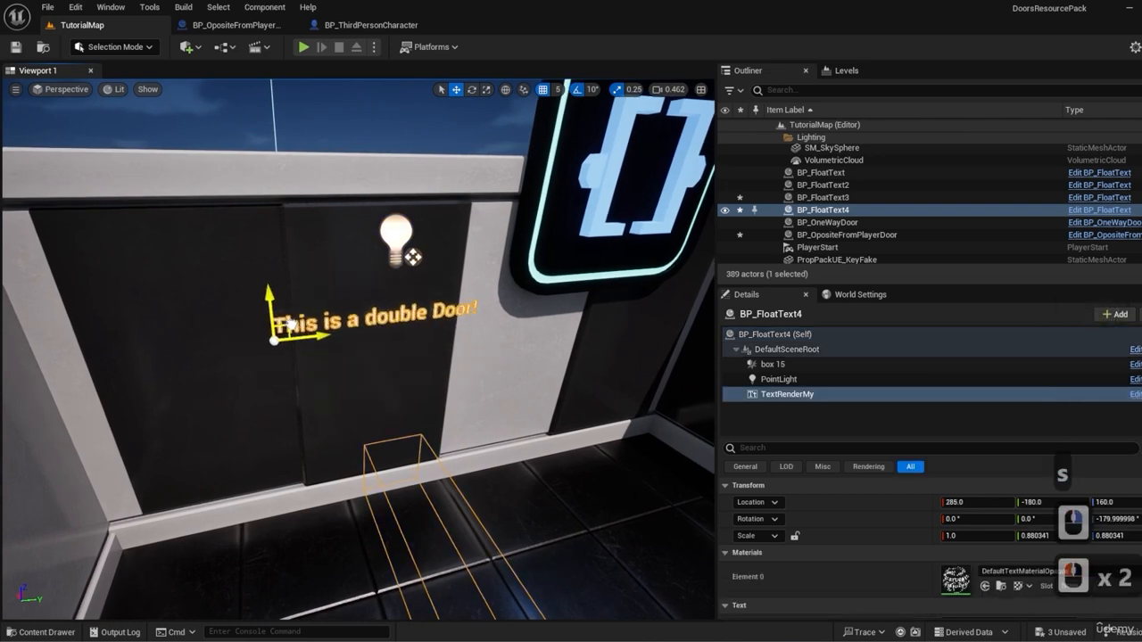
pyautogui.press('a')
pyautogui.moveTo(357, 357); pyautogui.dragTo(421, 366, button='right')
pyautogui.press('w')
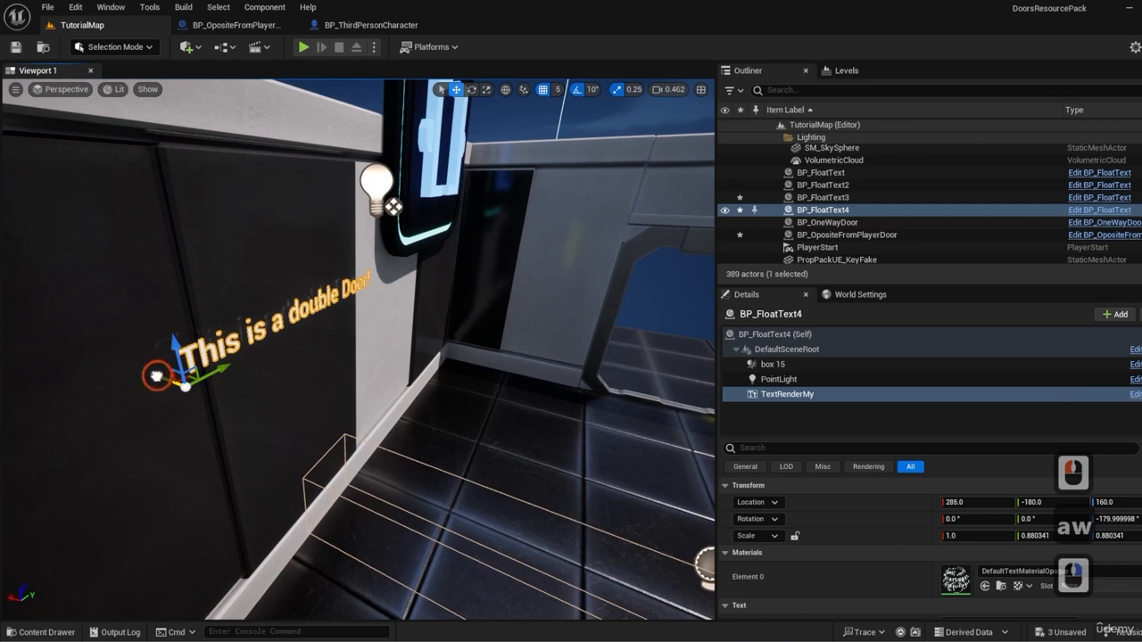
pyautogui.moveTo(157, 376); pyautogui.dragTo(150, 366)
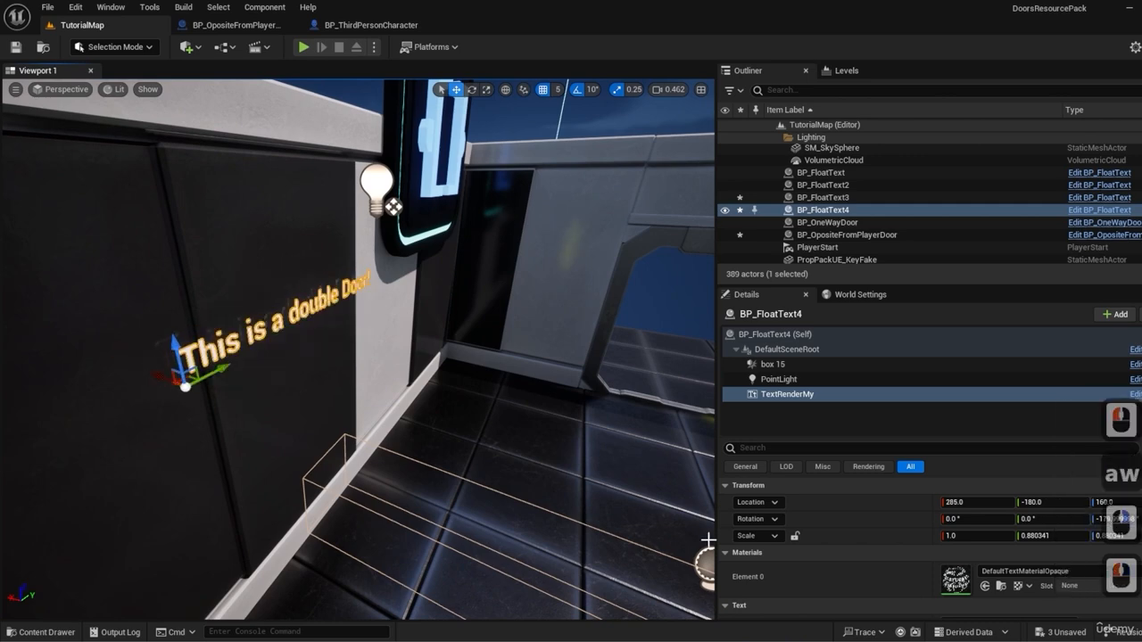
# Step: Look through the BP_FloatText4 actor's properties for the available text and light settings
pyautogui.click(771, 335)
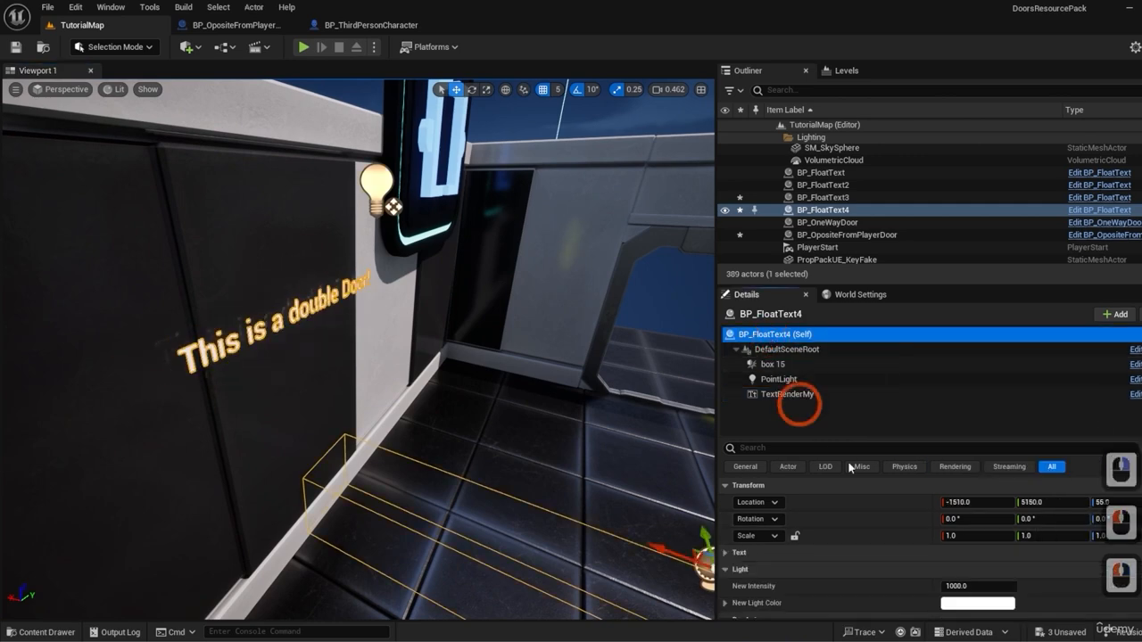
pyautogui.scroll(-1, 925, 562)
pyautogui.scroll(-11, 938, 563)
pyautogui.scroll(6, 865, 545)
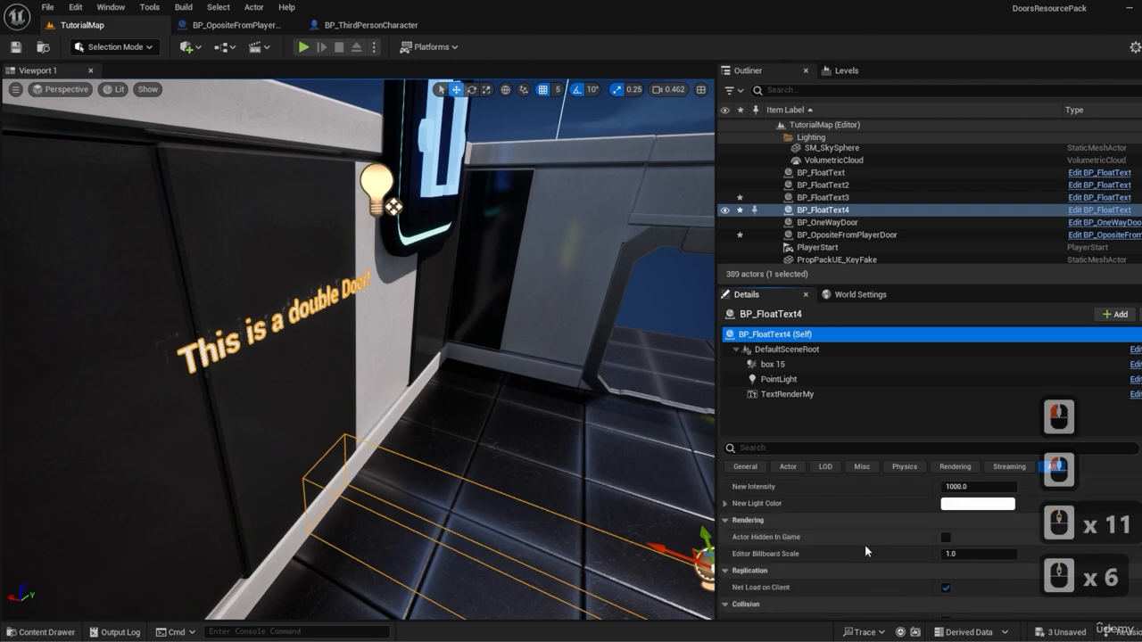
pyautogui.scroll(-12, 863, 544)
pyautogui.scroll(17, 891, 542)
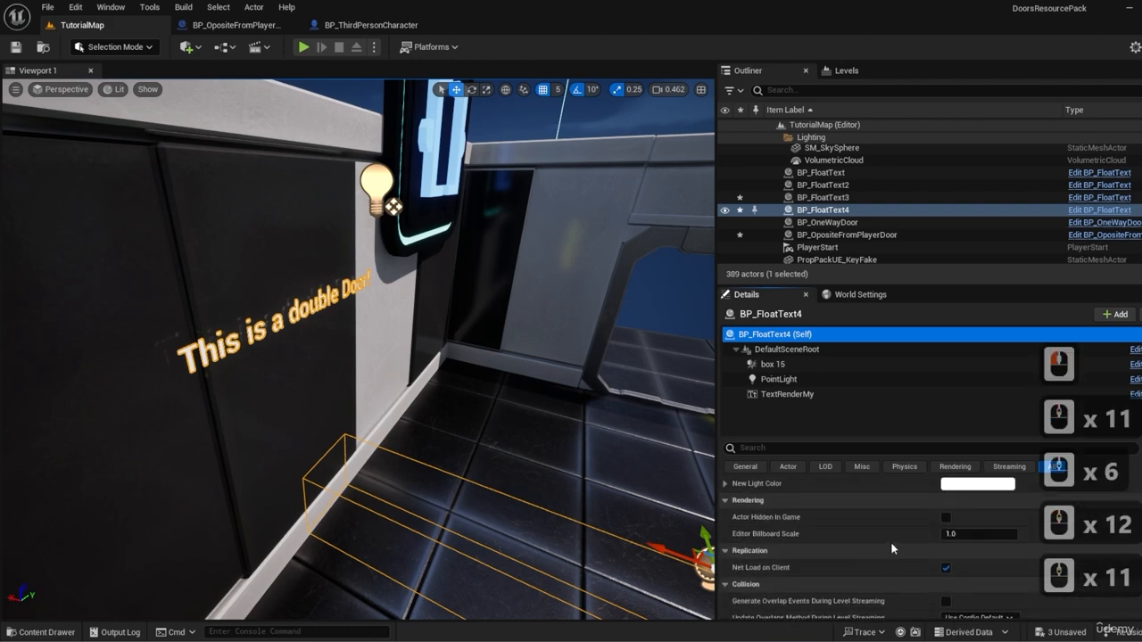
pyautogui.scroll(4, 883, 560)
pyautogui.scroll(-1, 883, 561)
pyautogui.scroll(2, 883, 560)
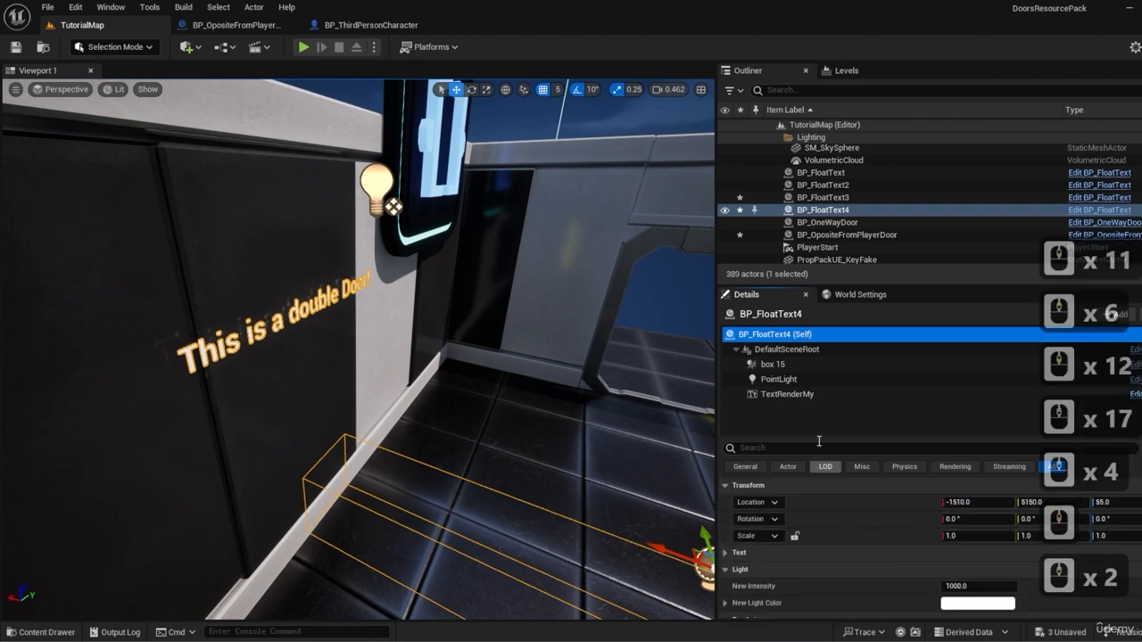
# Step: Set BP_FloatText4's My Text Value to "This is a Double Door!", with "Double Door!" on a second line
pyautogui.click(760, 337)
pyautogui.scroll(-12, 876, 553)
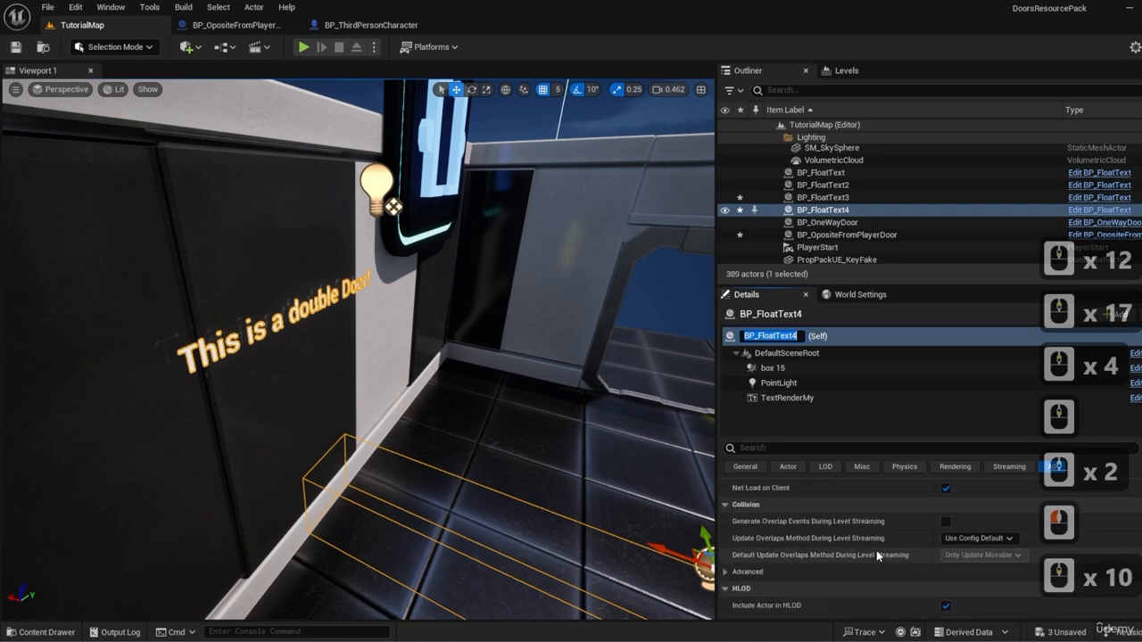
pyautogui.scroll(9, 875, 546)
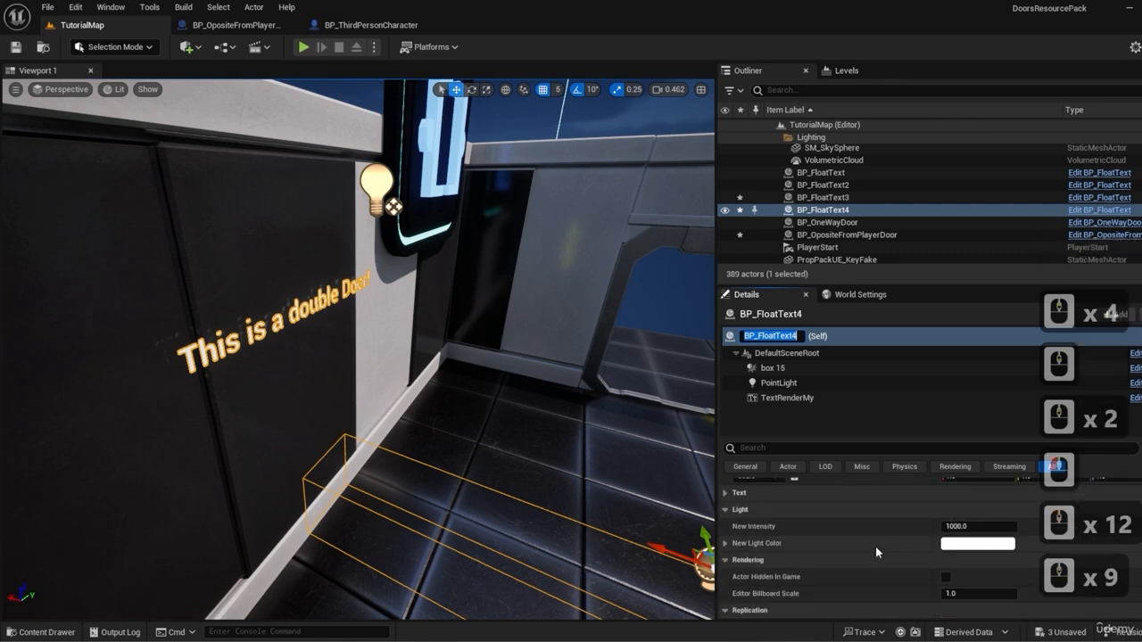
pyautogui.click(735, 500)
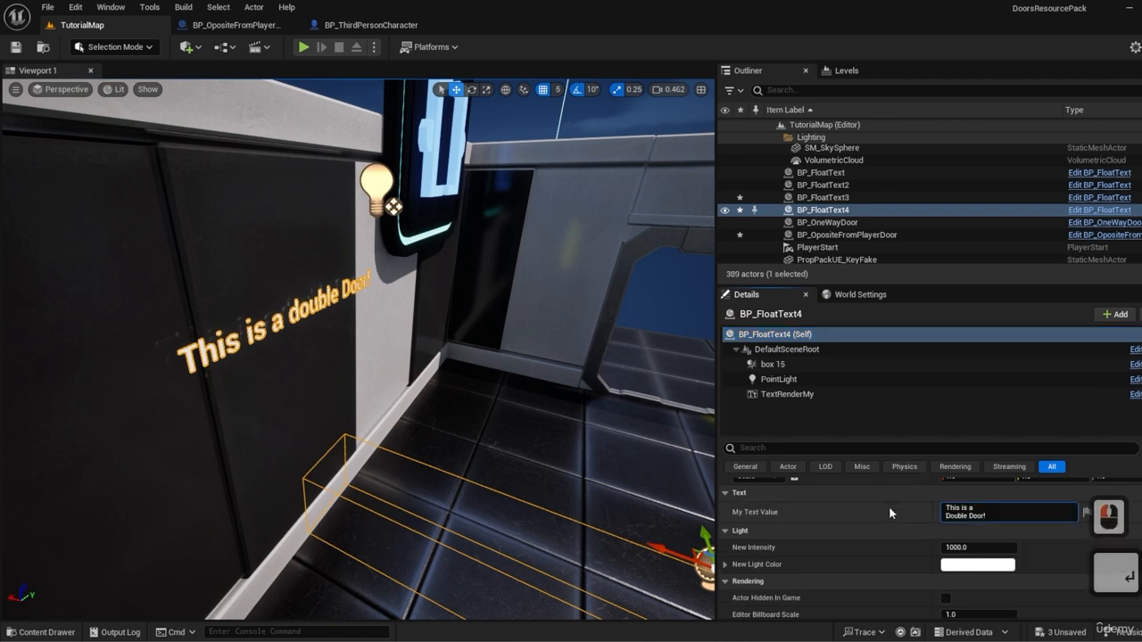
pyautogui.click(889, 506)
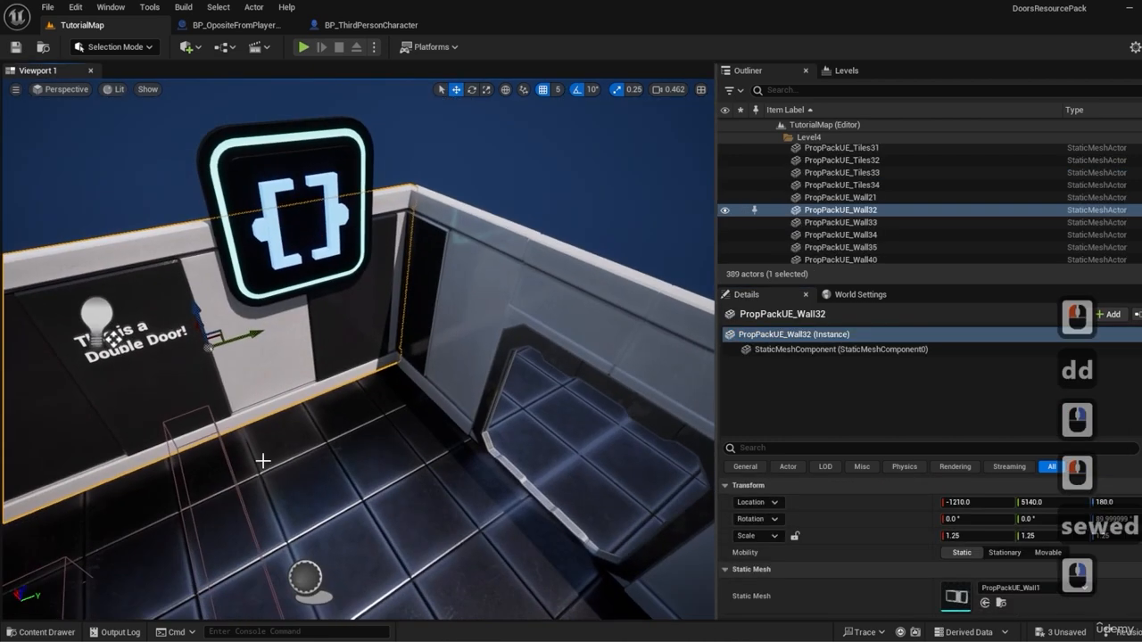
# Step: Duplicate the BP_OpositeFromPlayerDoor blueprint in the Blueprints/Doors folder
pyautogui.click(51, 631)
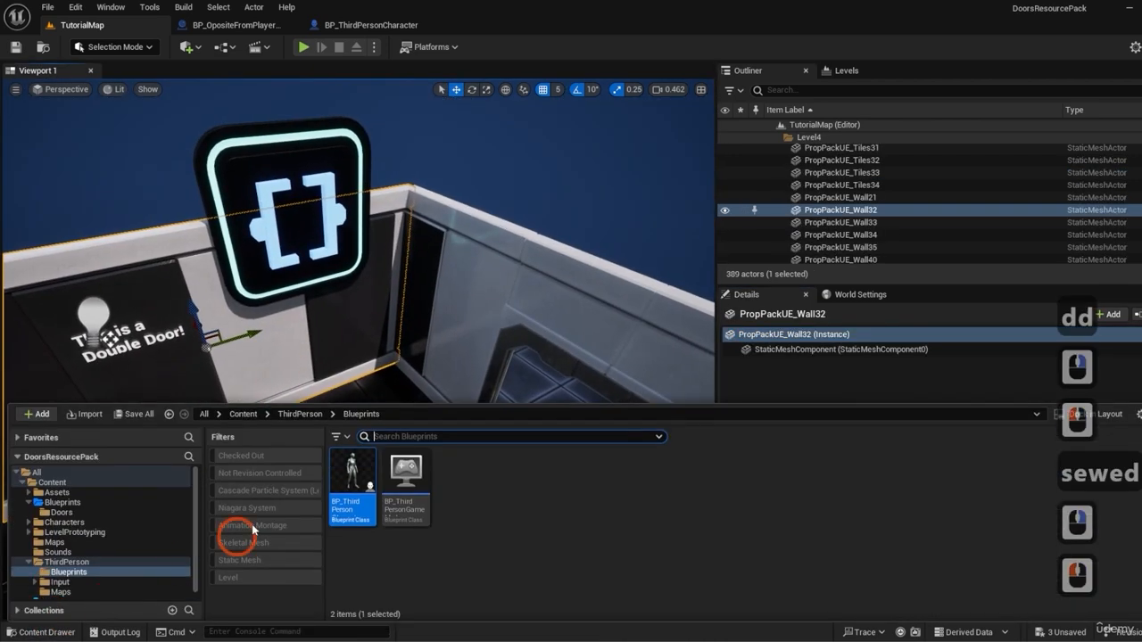
pyautogui.click(61, 512)
pyautogui.click(406, 482)
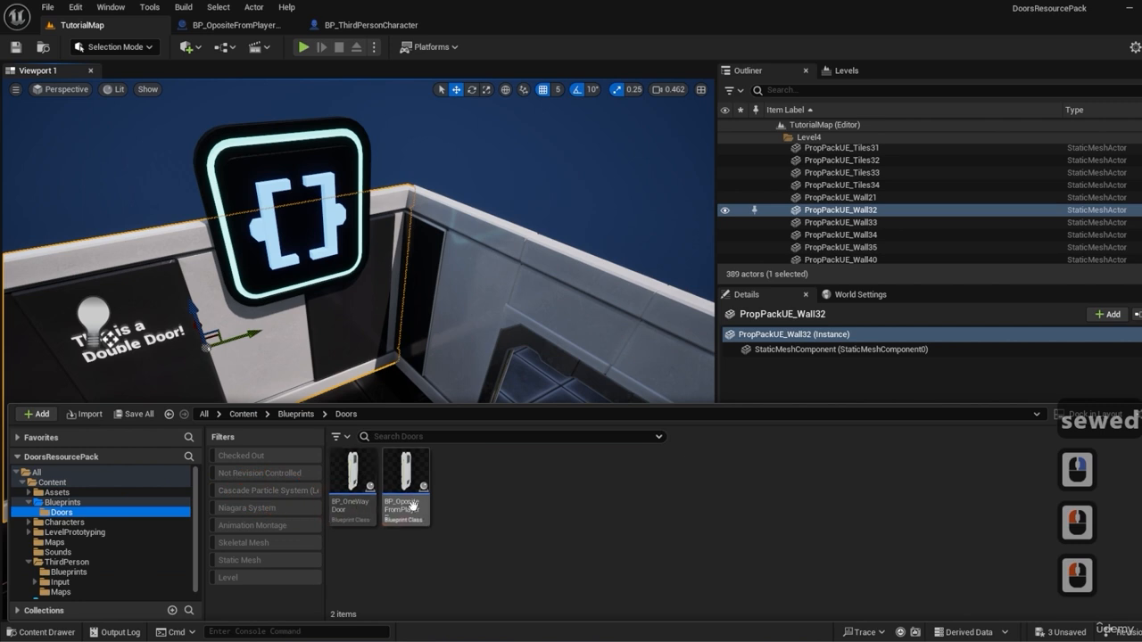
pyautogui.rightClick(411, 480)
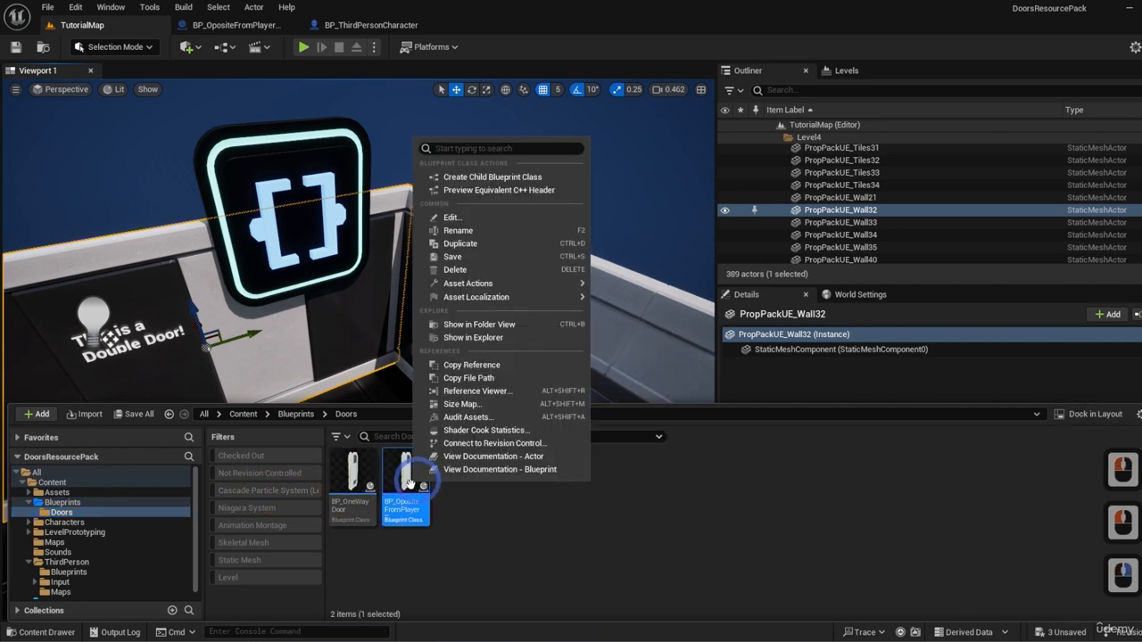
pyautogui.click(491, 244)
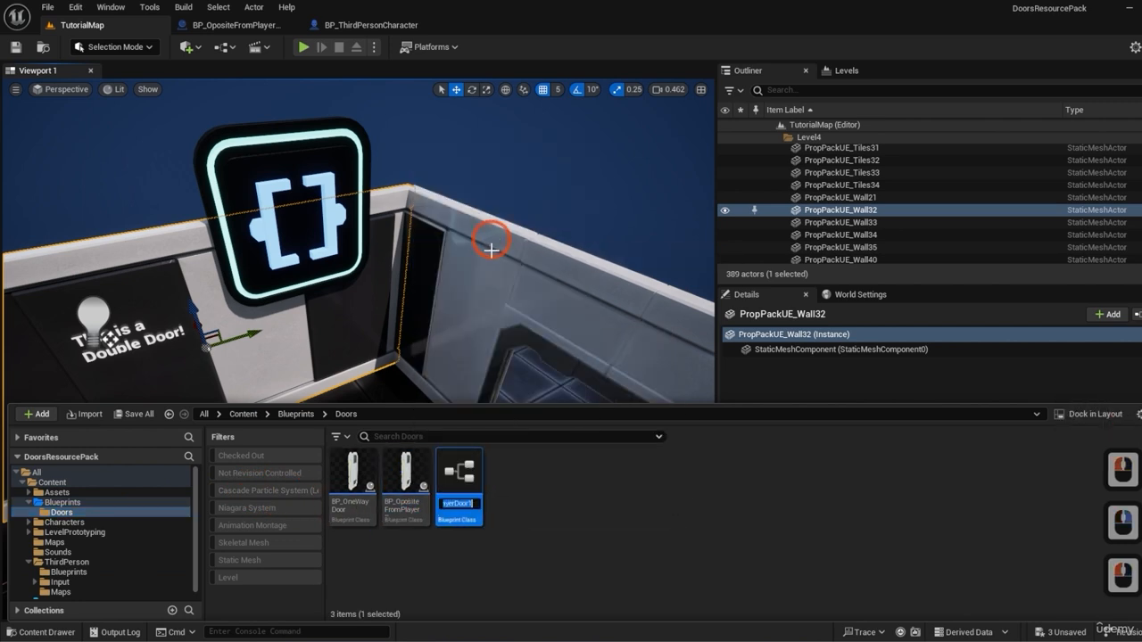
# Step: Name the duplicated blueprint BP_DoubleDoor and open it for editing
pyautogui.press('Right')
pyautogui.press('BackSpace')
pyautogui.press('BackSpace')
pyautogui.press('BackSpace')
pyautogui.press('BackSpace')
pyautogui.press('BackSpace')
pyautogui.press('BackSpace')
pyautogui.press('BackSpace')
pyautogui.press('BackSpace')
pyautogui.press('BackSpace')
pyautogui.press('BackSpace')
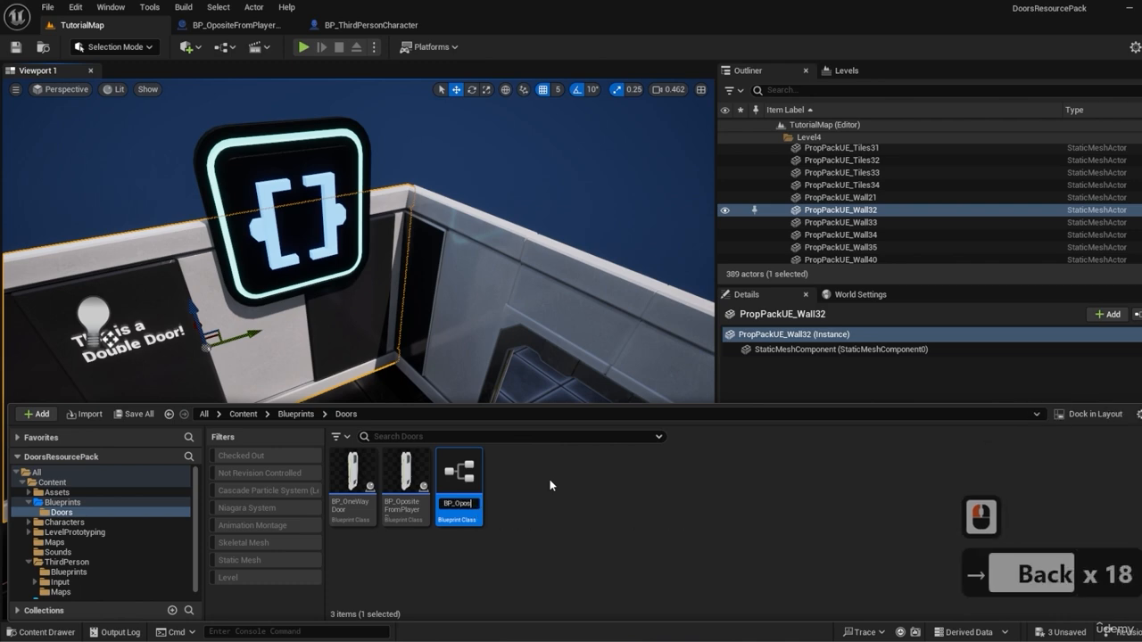
pyautogui.press('BackSpace')
pyautogui.write('Double')
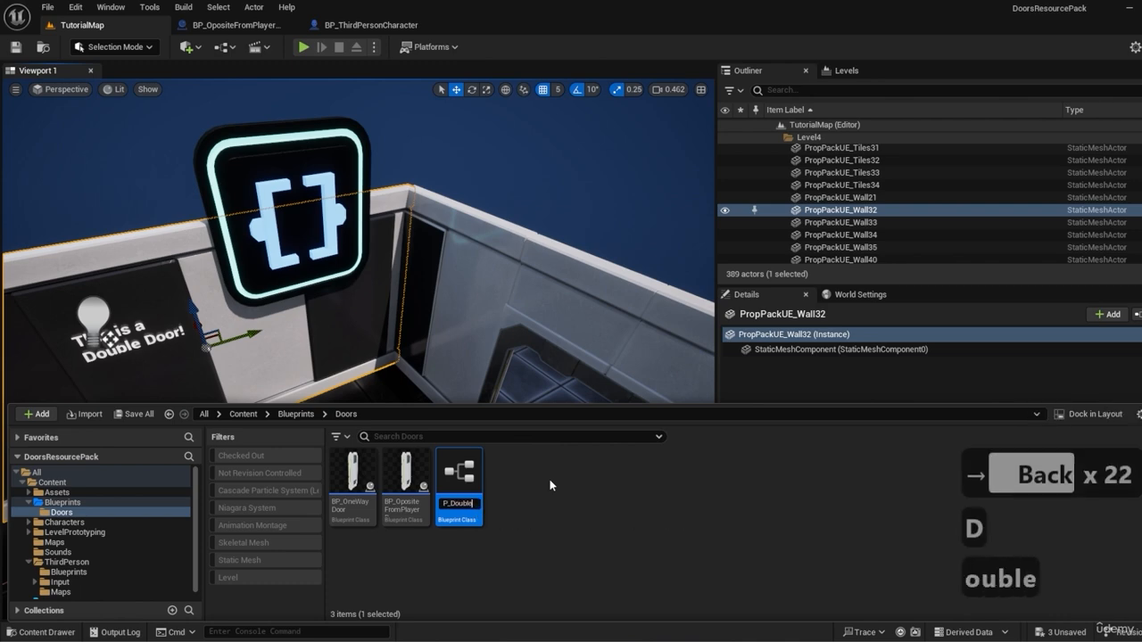
pyautogui.write('Door')
pyautogui.press('Return')
pyautogui.press('Return')
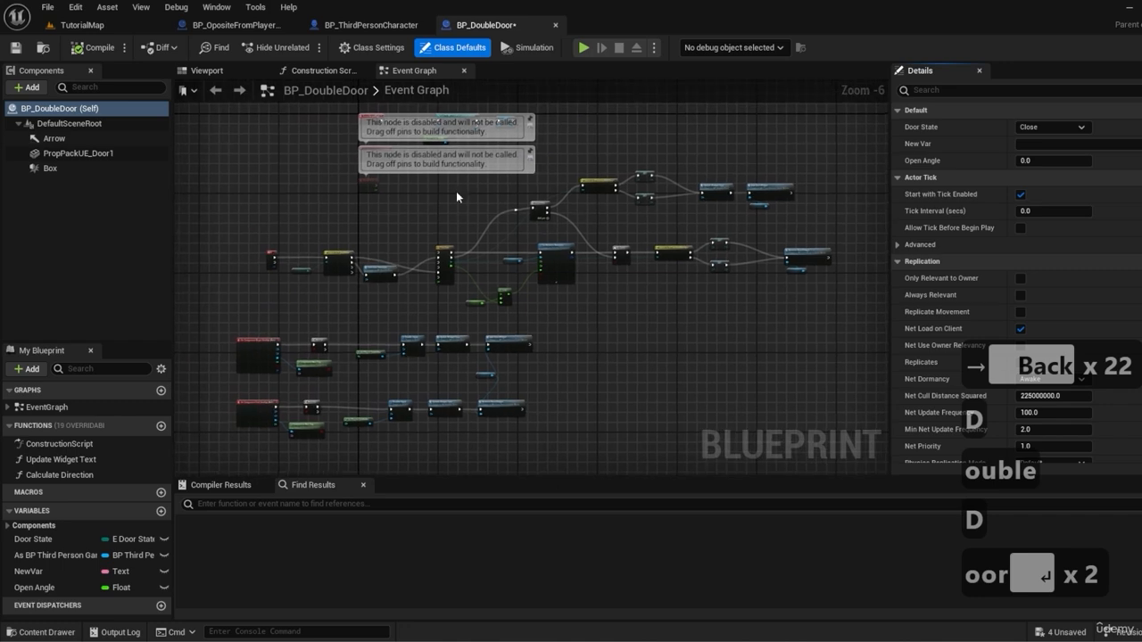
# Step: Save BP_DoubleDoor and the remaining unsaved assets, keeping its Event Graph in view
pyautogui.click(334, 178)
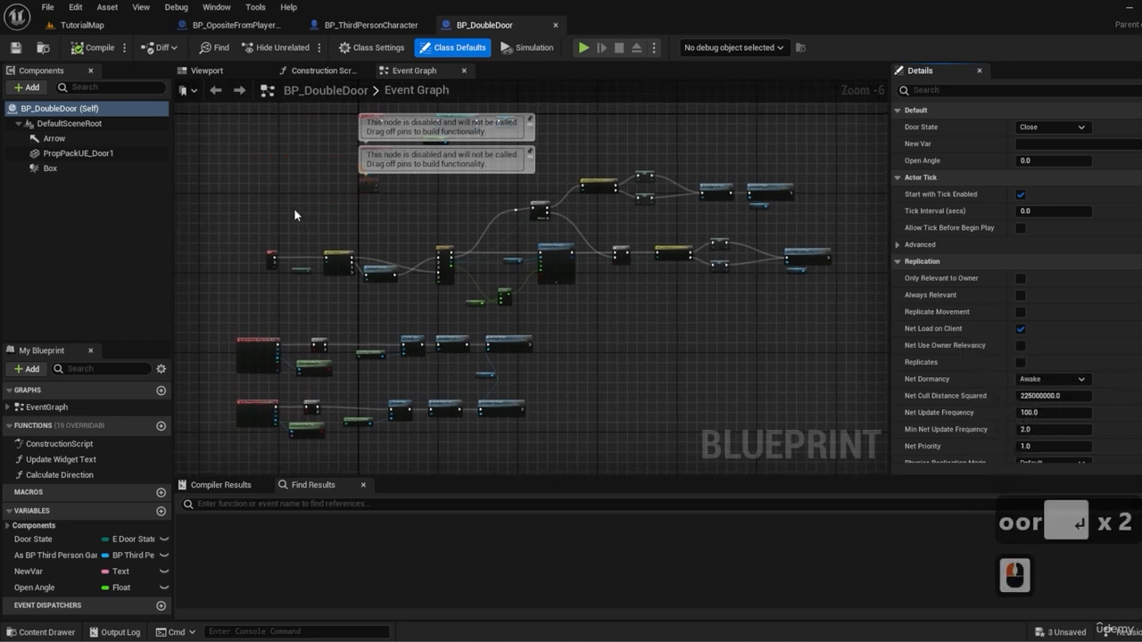
pyautogui.click(199, 544)
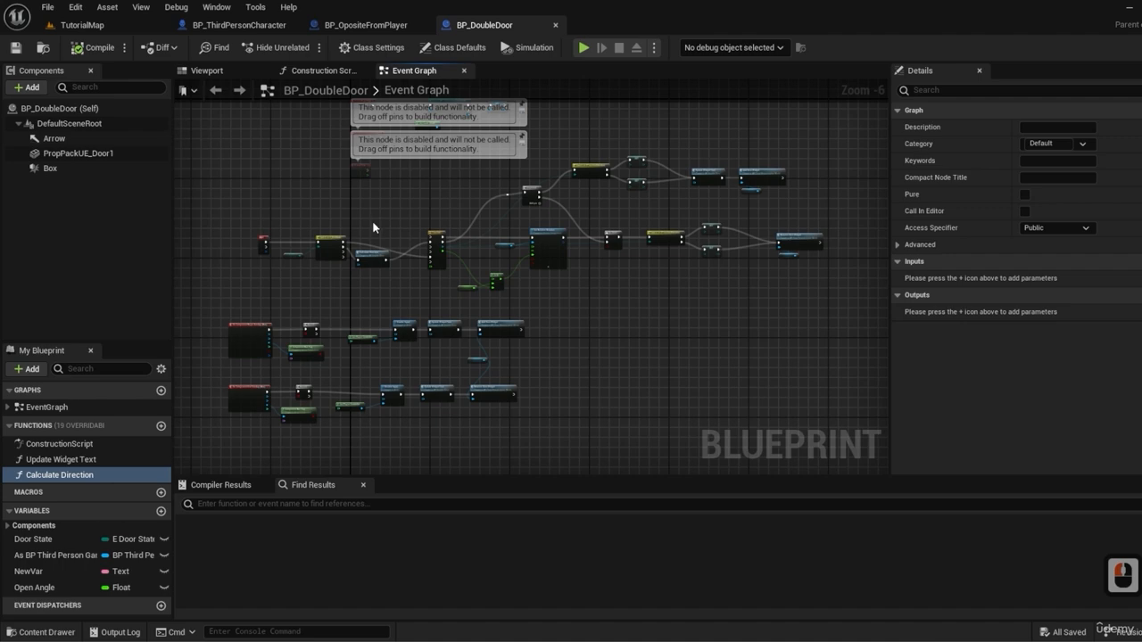
pyautogui.moveTo(377, 218); pyautogui.dragTo(400, 226, button='right')
pyautogui.click(250, 213)
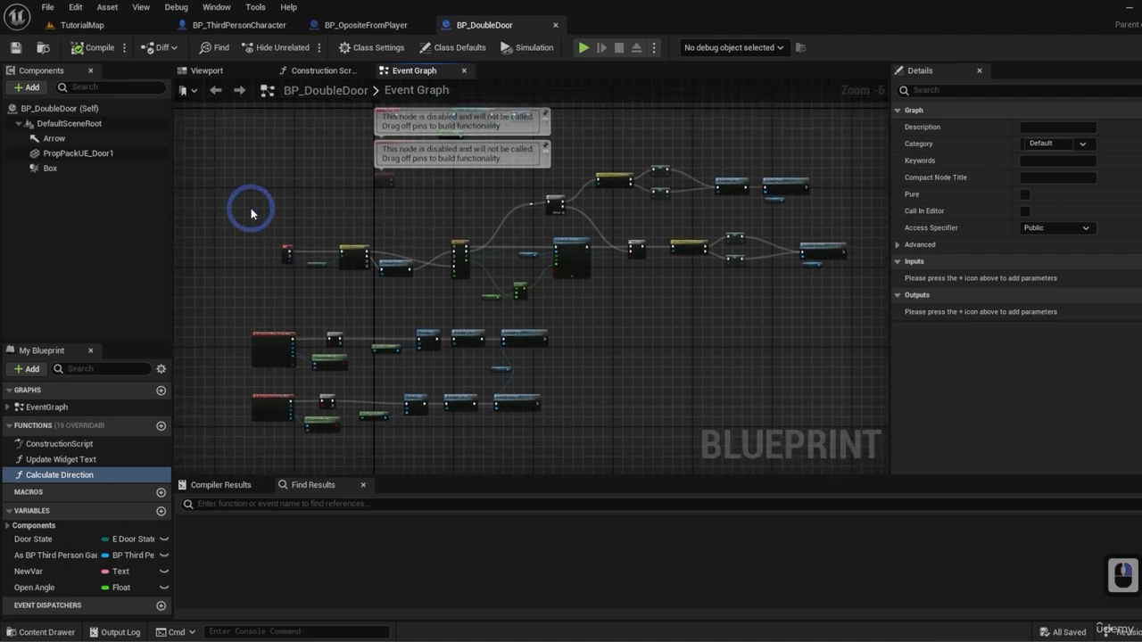
# Step: Duplicate the PropPackUE_Door1 component in BP_DoubleDoor and keep the suggested name for the copy
pyautogui.doubleClick(101, 154)
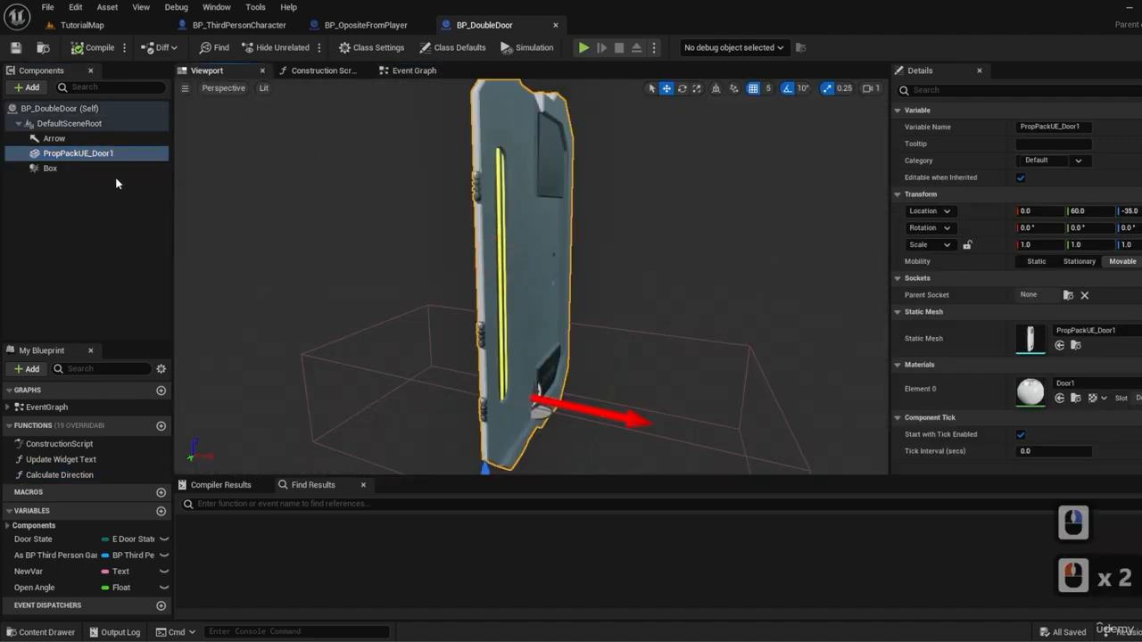
pyautogui.rightClick(100, 159)
pyautogui.click(147, 255)
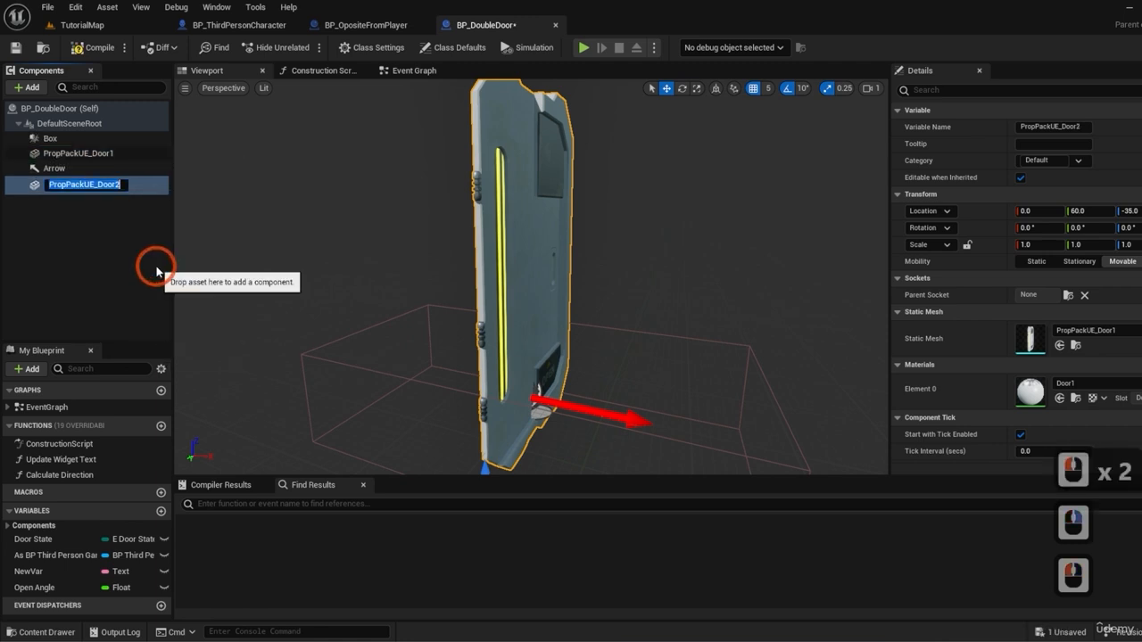
pyautogui.click(91, 154)
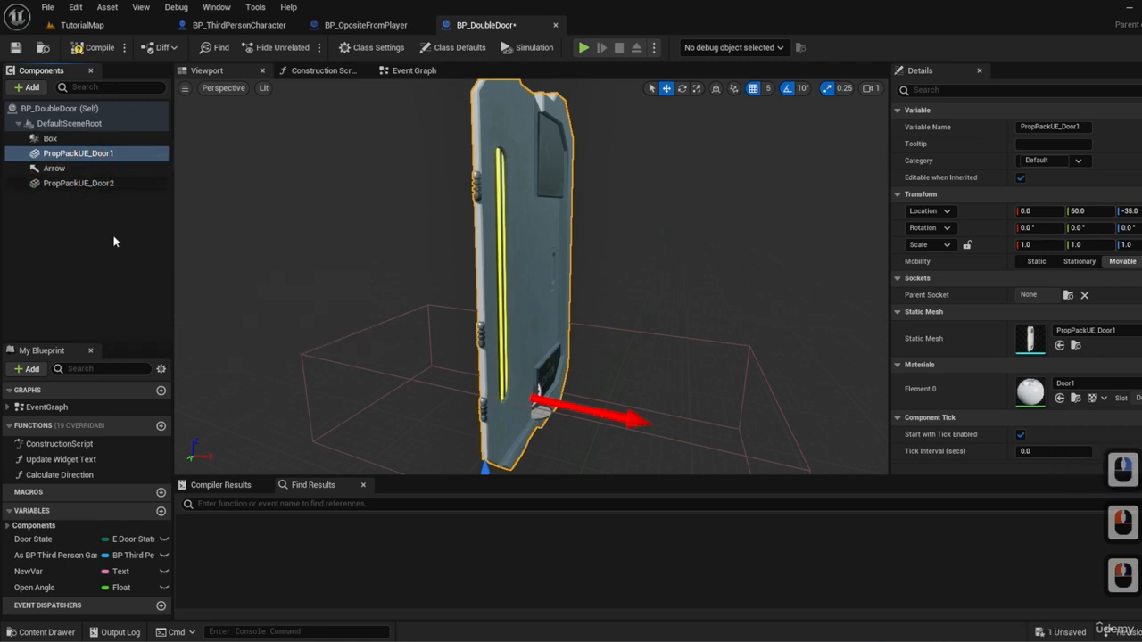
# Step: Add a reference to the PropPackUE_Door2 component in the Event Graph, below the Set Relative Rotation node
pyautogui.click(412, 70)
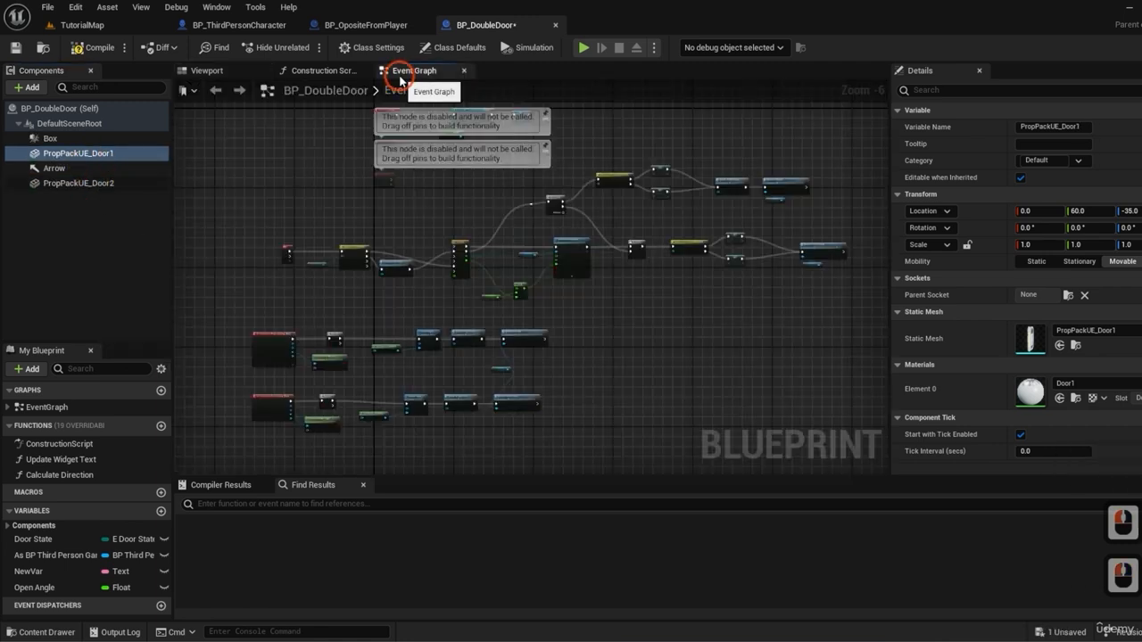
pyautogui.moveTo(569, 298); pyautogui.dragTo(434, 279, button='right')
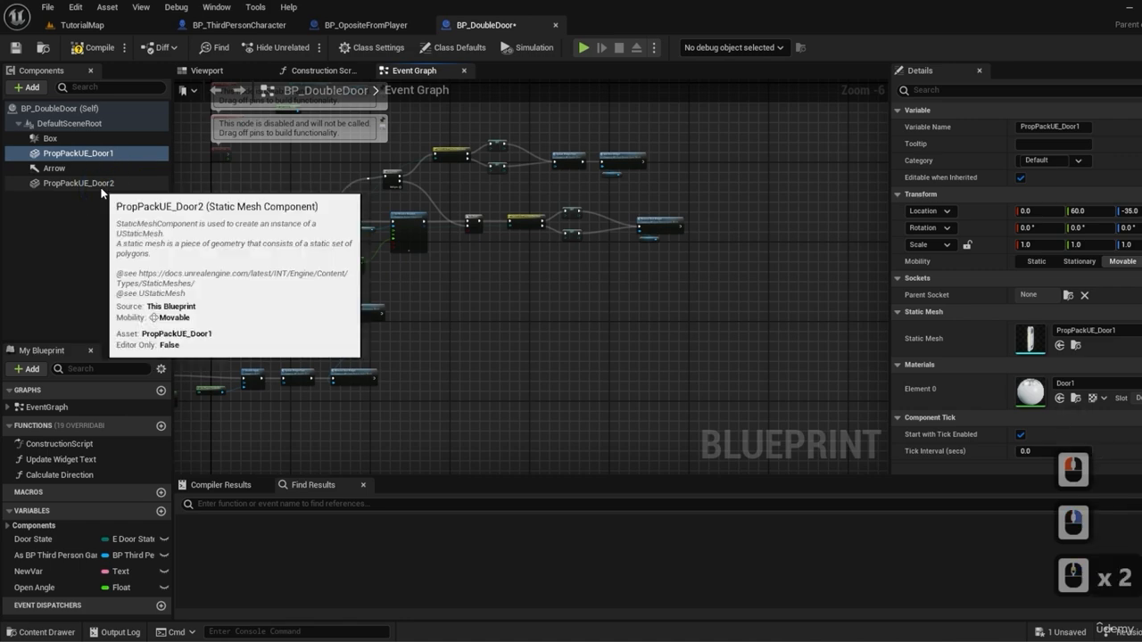
pyautogui.moveTo(89, 183); pyautogui.dragTo(429, 282)
pyautogui.scroll(2, 401, 321)
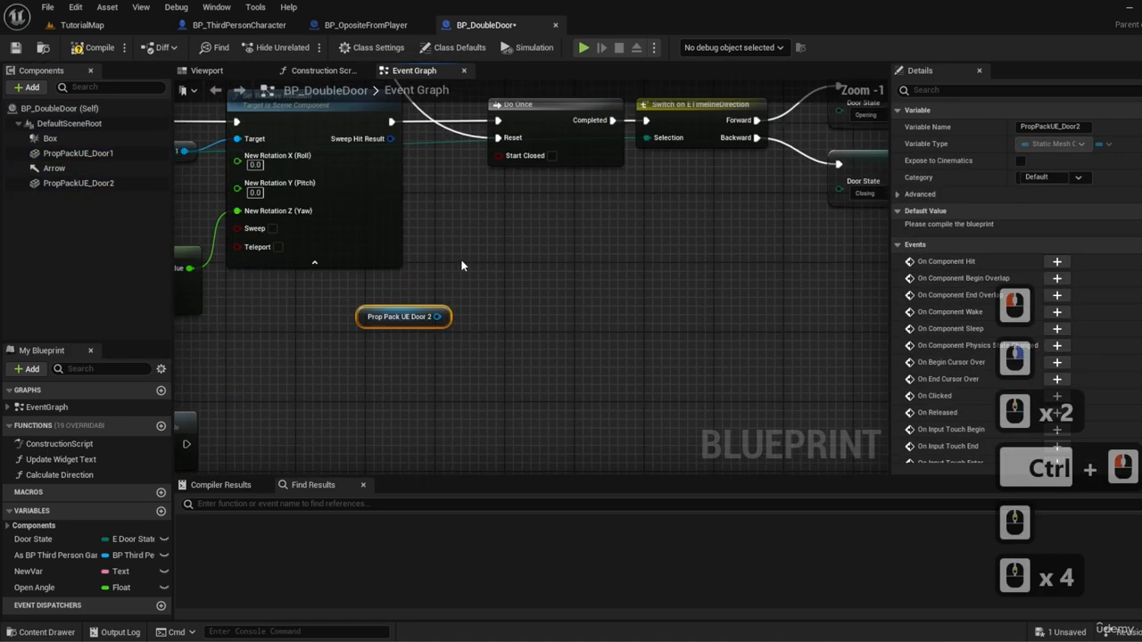
pyautogui.moveTo(404, 328)
pyautogui.mouseDown(button='right')
pyautogui.moveTo(536, 324)
pyautogui.moveTo(541, 301)
pyautogui.moveTo(404, 310)
pyautogui.mouseUp(button='right')
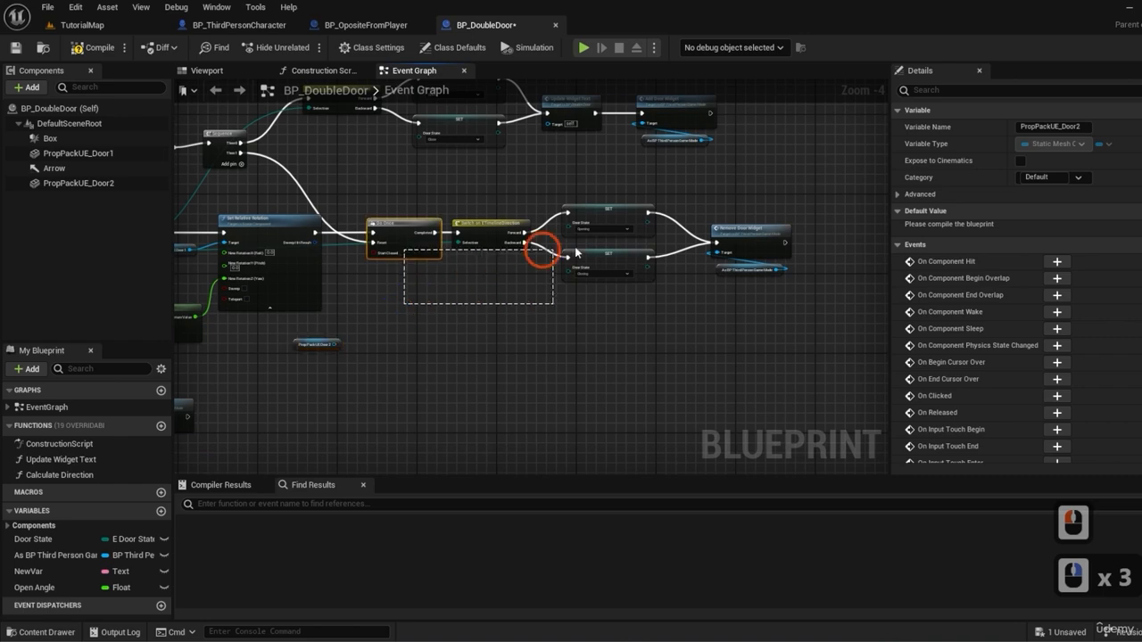
# Step: Move the Do Once node and the door-state nodes following it further right, making room after Set Relative Rotation
pyautogui.moveTo(576, 254); pyautogui.dragTo(766, 209)
pyautogui.moveTo(406, 233); pyautogui.dragTo(580, 233)
pyautogui.moveTo(378, 315); pyautogui.dragTo(600, 297, button='right')
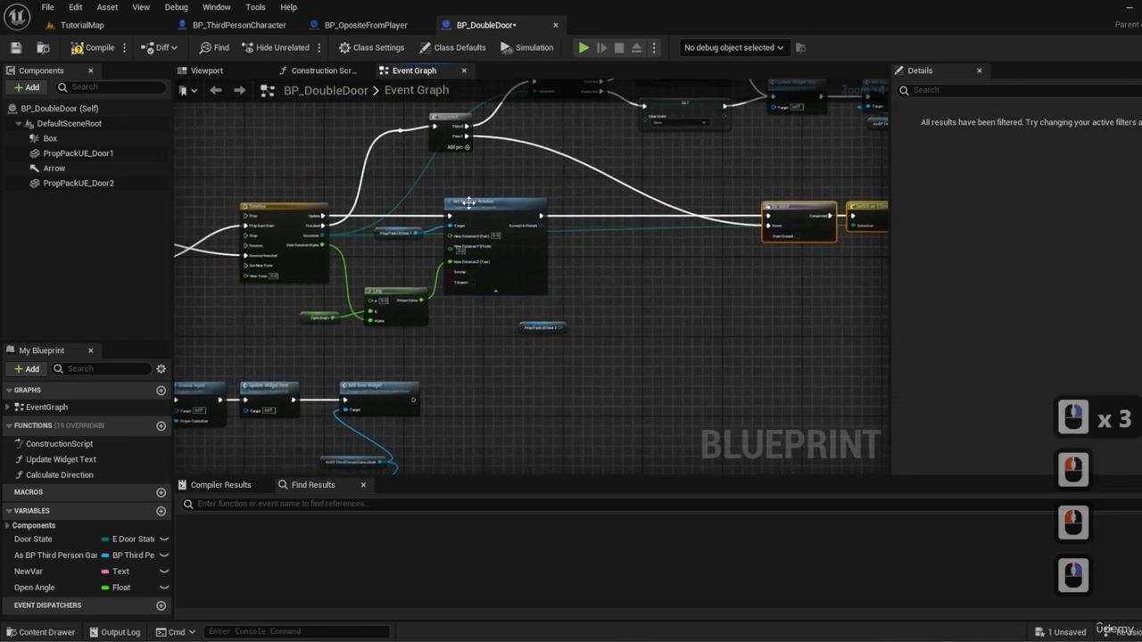
# Step: Copy the Set Relative Rotation, Lerp and Open Angle nodes and paste them beside the originals
pyautogui.keyDown('ctrl'); pyautogui.click(527, 254); pyautogui.keyUp('ctrl')
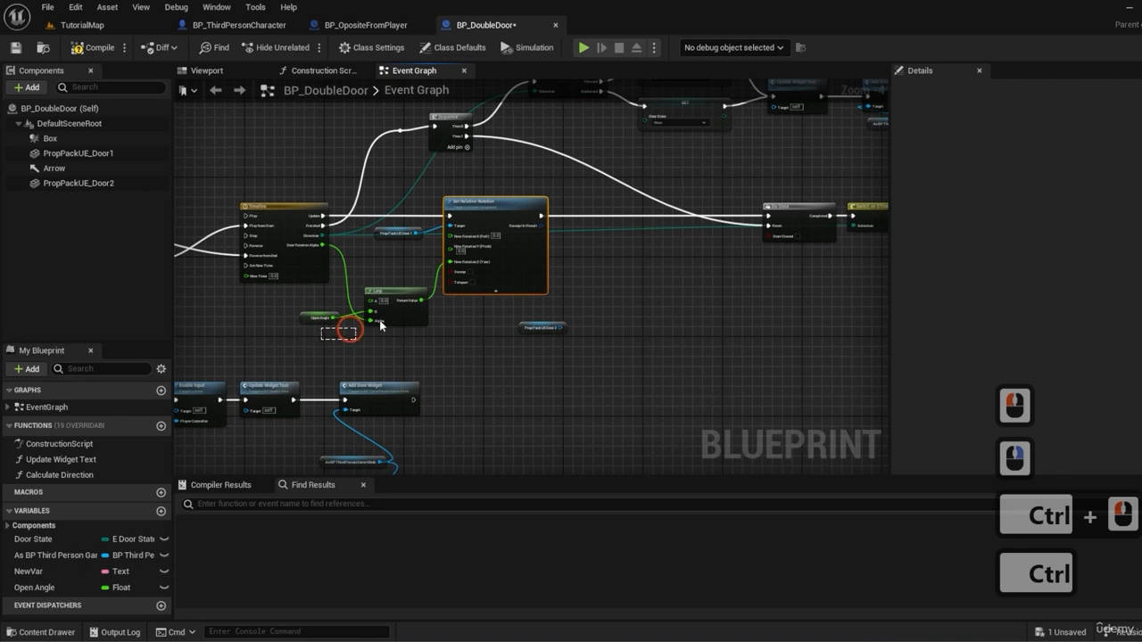
pyautogui.keyDown('ctrl'); pyautogui.moveTo(450, 291); pyautogui.dragTo(452, 292); pyautogui.keyUp('ctrl')
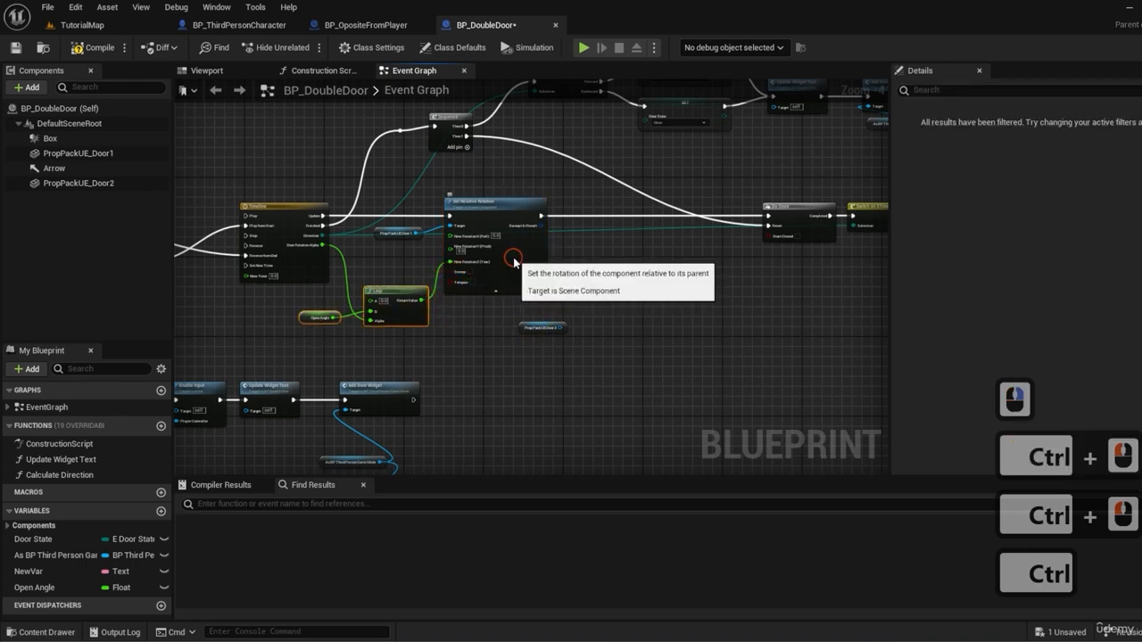
pyautogui.keyDown('ctrl'); pyautogui.click(507, 252); pyautogui.keyUp('ctrl')
pyautogui.scroll(3, 480, 218)
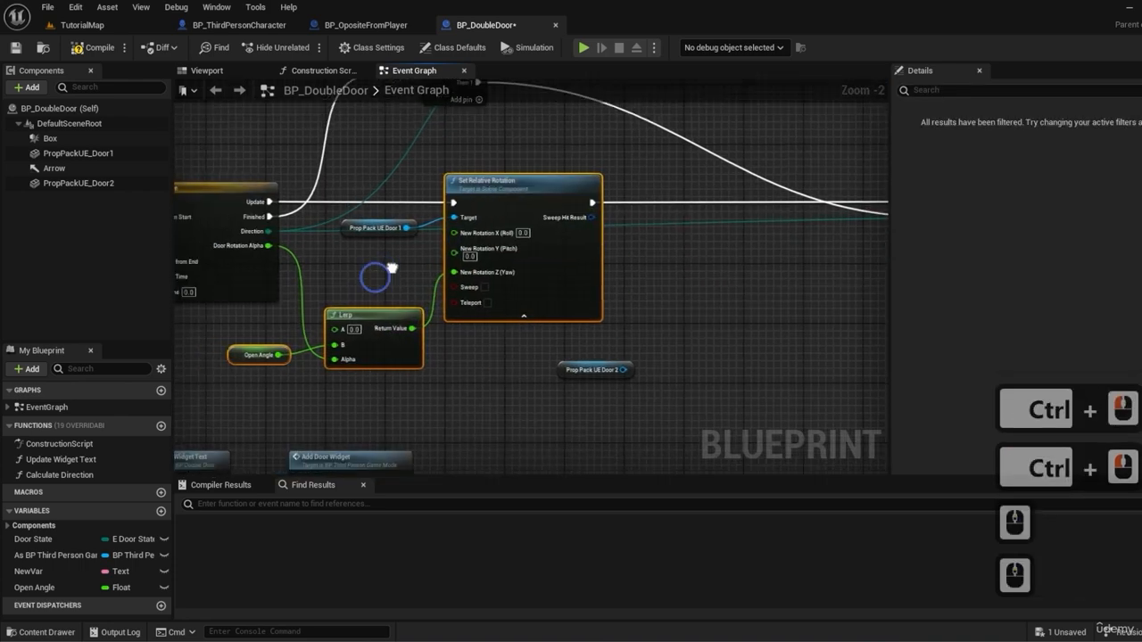
pyautogui.hotkey('ctrl', 'c')
pyautogui.hotkey('ctrl', 'v')
pyautogui.moveTo(715, 304); pyautogui.dragTo(400, 283, button='right')
pyautogui.moveTo(525, 200); pyautogui.dragTo(504, 228)
# Step: Shift the Do Once, Switch, Set and Remove Door Widget nodes further right to clear space for the pasted nodes
pyautogui.moveTo(524, 178); pyautogui.dragTo(230, 245, button='right')
pyautogui.scroll(-2, 420, 272)
pyautogui.moveTo(408, 209); pyautogui.dragTo(789, 300)
pyautogui.moveTo(586, 236); pyautogui.dragTo(691, 237)
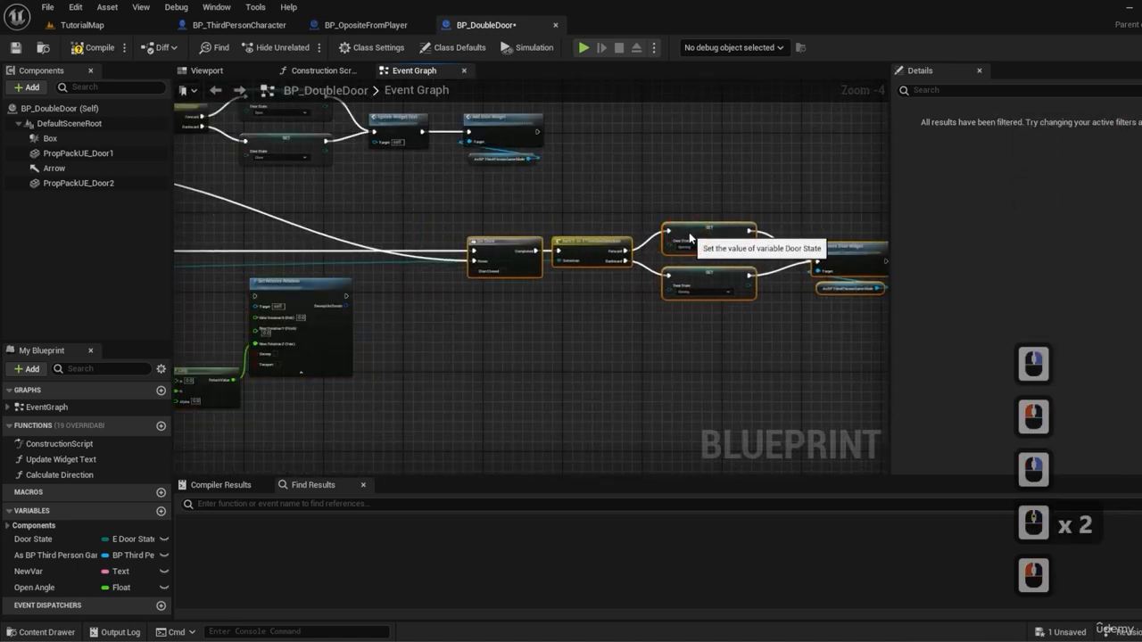
# Step: Wire the pasted Set Relative Rotation between the original one and Do Once, and line it up with them
pyautogui.moveTo(420, 348); pyautogui.dragTo(680, 331, button='right')
pyautogui.keyDown('ctrl'); pyautogui.moveTo(399, 238); pyautogui.dragTo(604, 282); pyautogui.keyUp('ctrl')
pyautogui.moveTo(513, 282); pyautogui.dragTo(399, 239)
pyautogui.moveTo(572, 284); pyautogui.dragTo(556, 237)
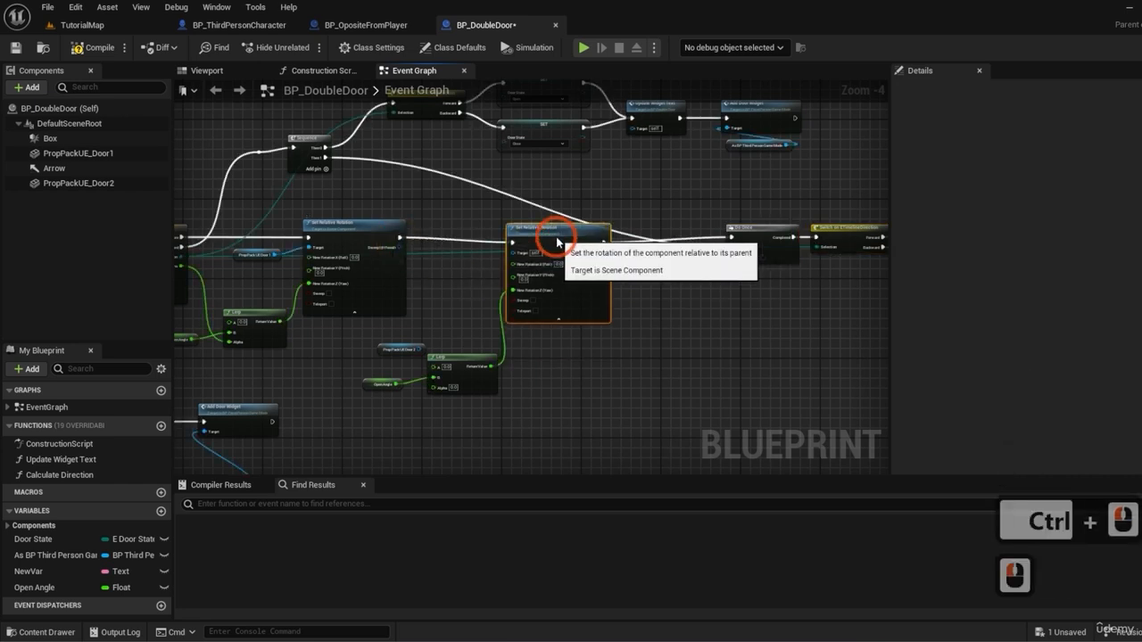
pyautogui.click(589, 353)
# Step: Connect the Timeline's Door Rotation Alpha output to the Alpha input of the pasted Lerp node
pyautogui.moveTo(444, 318); pyautogui.dragTo(670, 319, button='right')
pyautogui.scroll(1, 550, 324)
pyautogui.moveTo(561, 357); pyautogui.dragTo(503, 292, button='right')
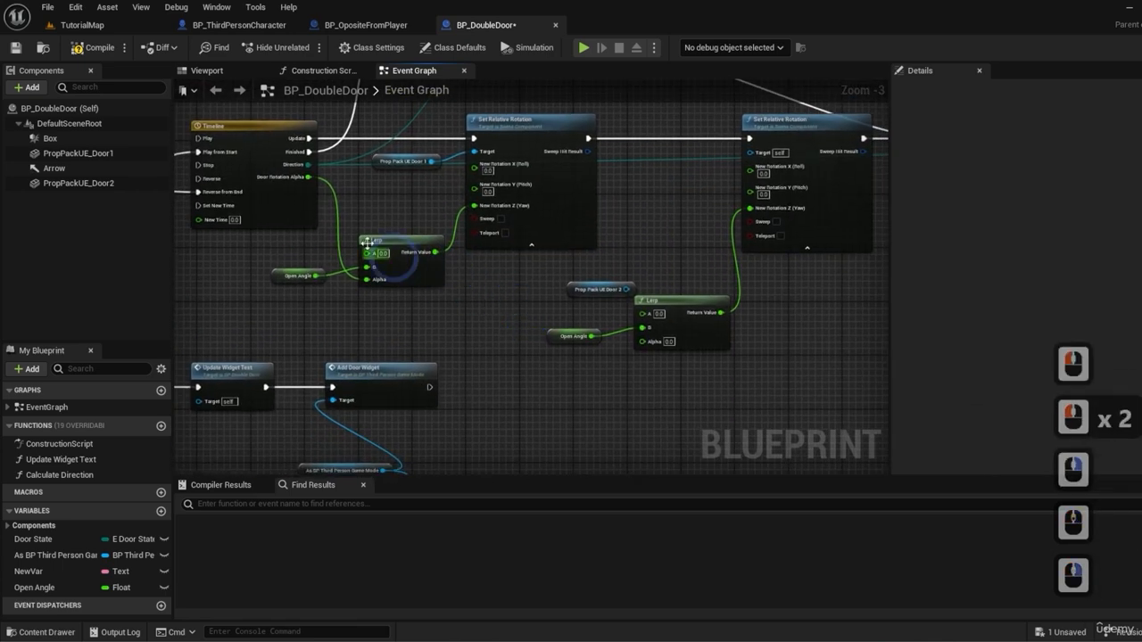
pyautogui.moveTo(307, 177); pyautogui.dragTo(643, 339)
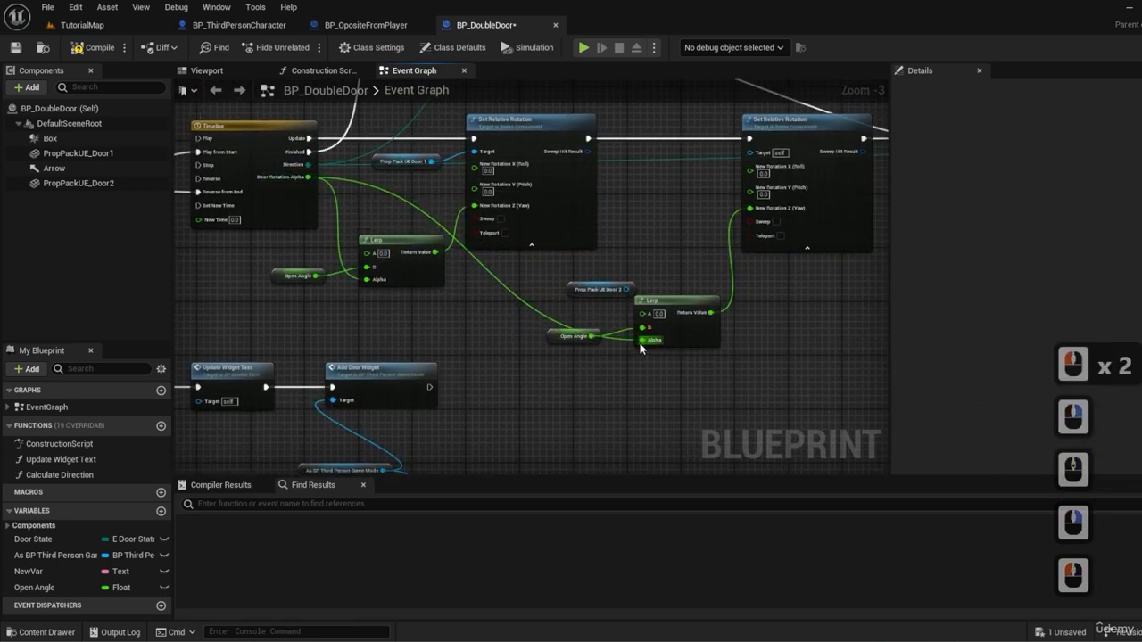
# Step: Move the Prop Pack UE Door 2 reference beside the second Set Relative Rotation and connect it to its Target
pyautogui.moveTo(588, 294); pyautogui.dragTo(699, 190)
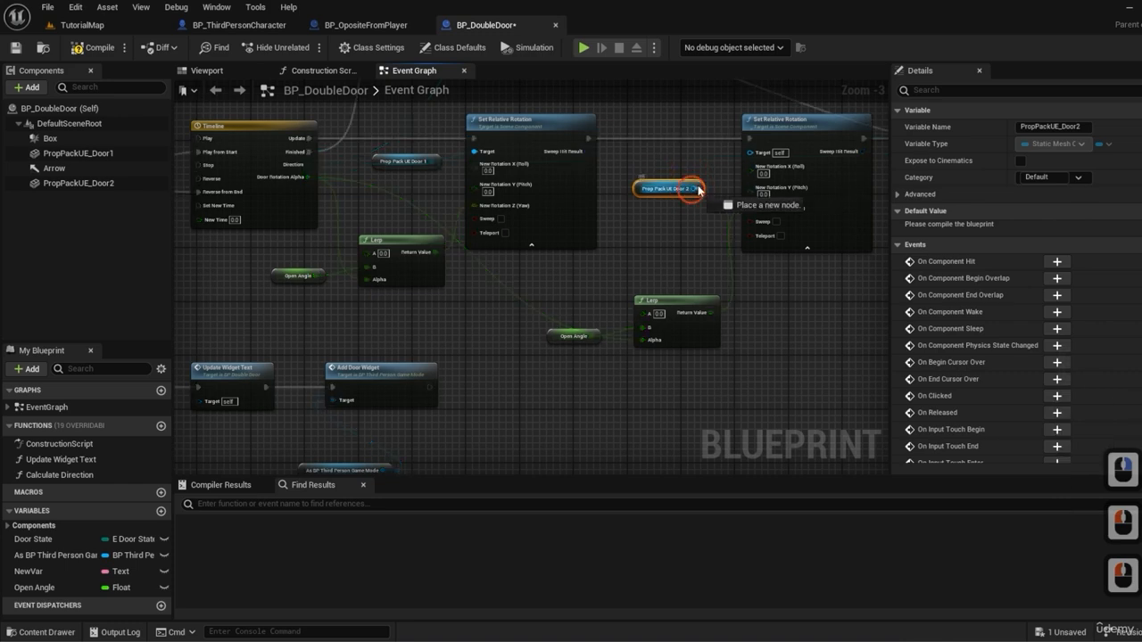
pyautogui.moveTo(748, 158); pyautogui.dragTo(749, 153)
pyautogui.doubleClick(652, 199)
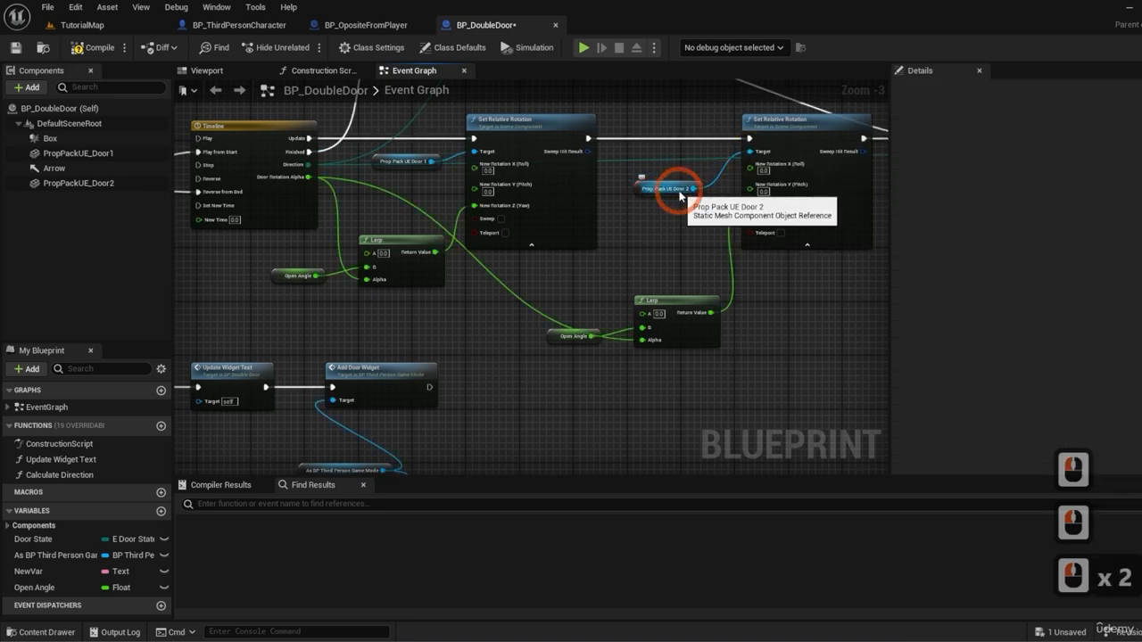
# Step: Move the second Open Angle node left and feed it into a new Multiply node with a factor of -1
pyautogui.moveTo(560, 284); pyautogui.dragTo(499, 235, button='right')
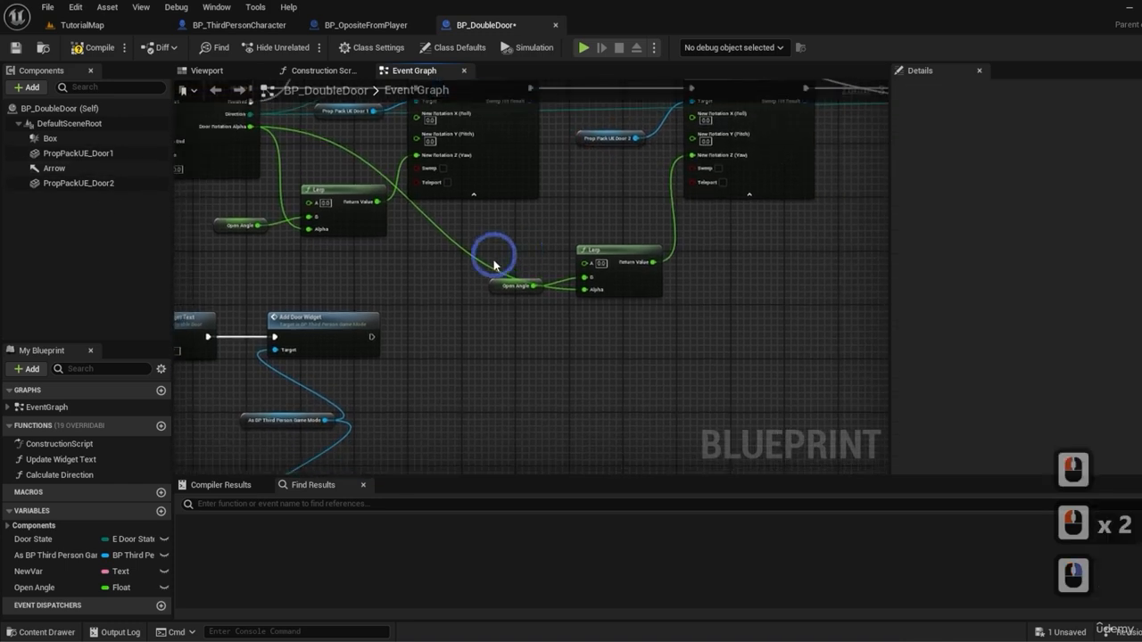
pyautogui.moveTo(496, 285); pyautogui.dragTo(492, 314)
pyautogui.write('*')
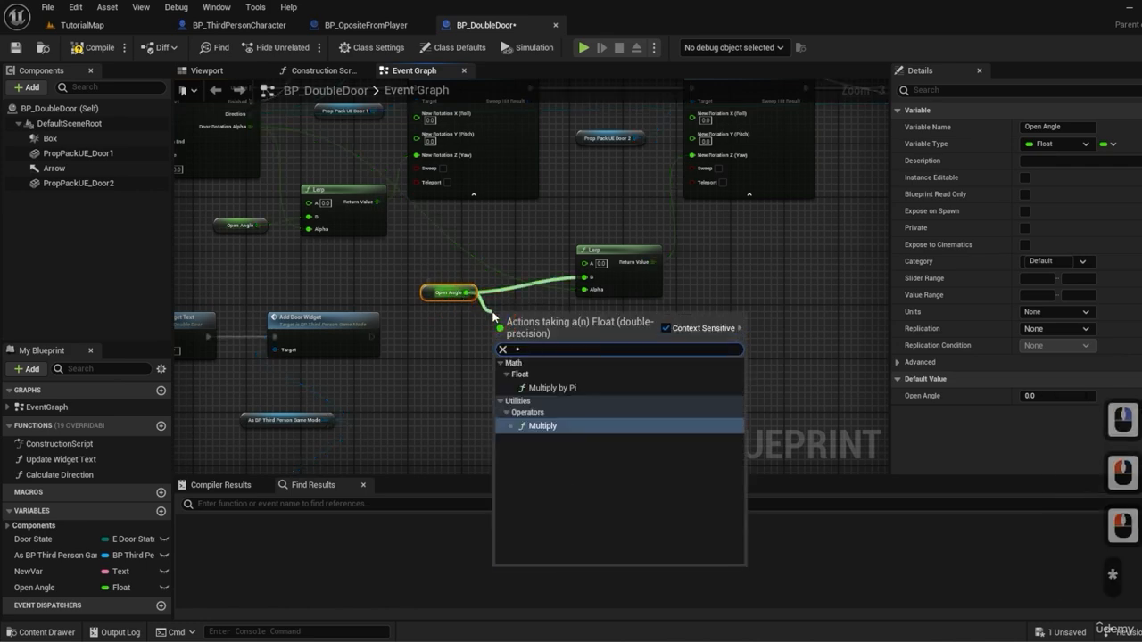
pyautogui.press('Return')
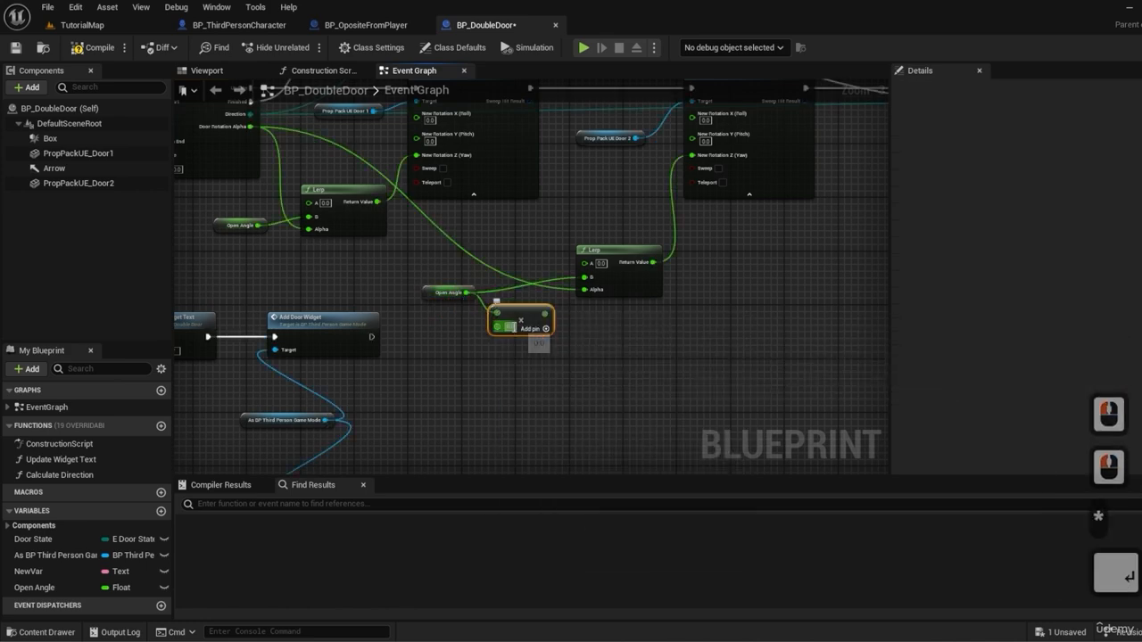
pyautogui.click(512, 328)
pyautogui.write('-')
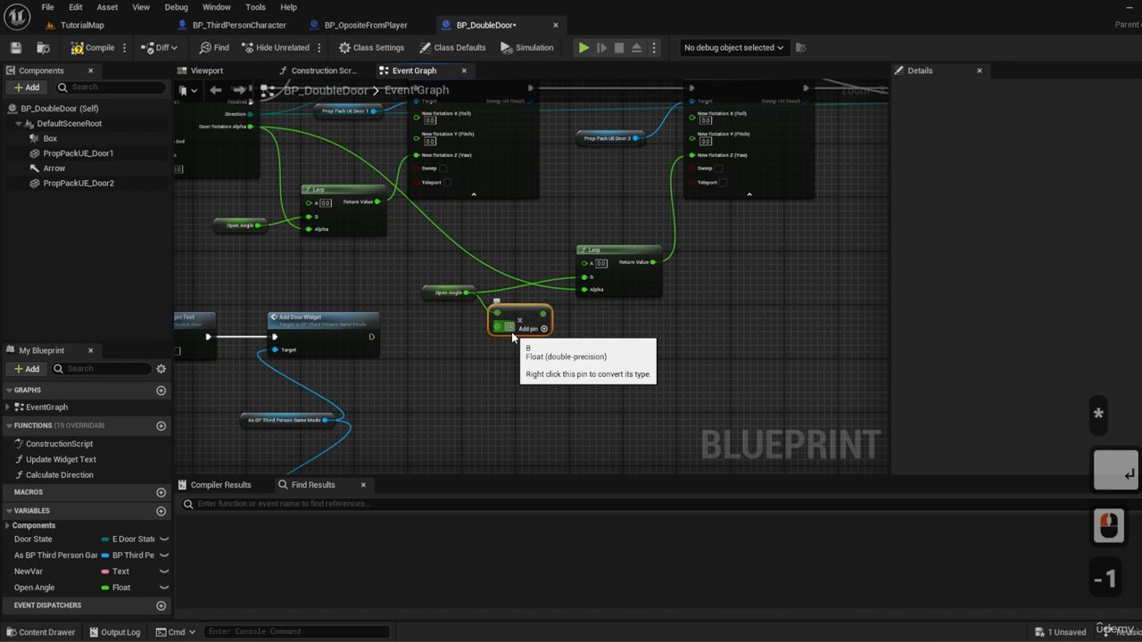
# Step: Set the Multiply factor to -1, connect its result to the second Lerp's B input, and line the node up beside Open Angle
pyautogui.write('1')
pyautogui.click(557, 326)
pyautogui.moveTo(545, 312)
pyautogui.mouseDown()
pyautogui.moveTo(586, 277)
pyautogui.moveTo(533, 295)
pyautogui.mouseUp()
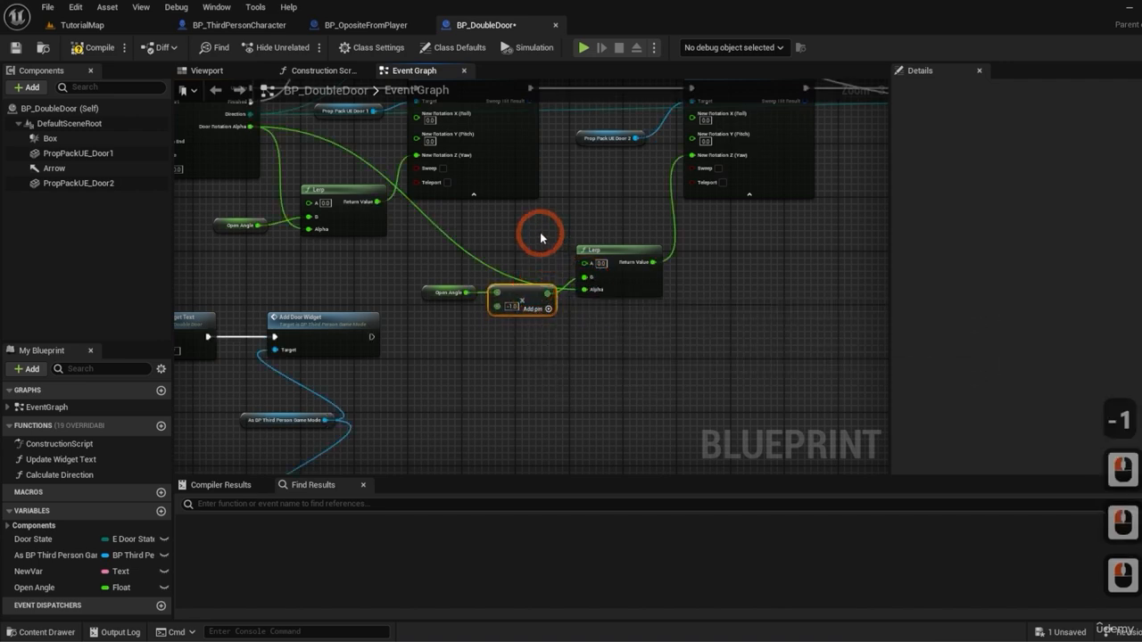
pyautogui.click(536, 231)
# Step: View the door meshes in the blueprint's viewport from the front and save BP_DoubleDoor
pyautogui.click(217, 76)
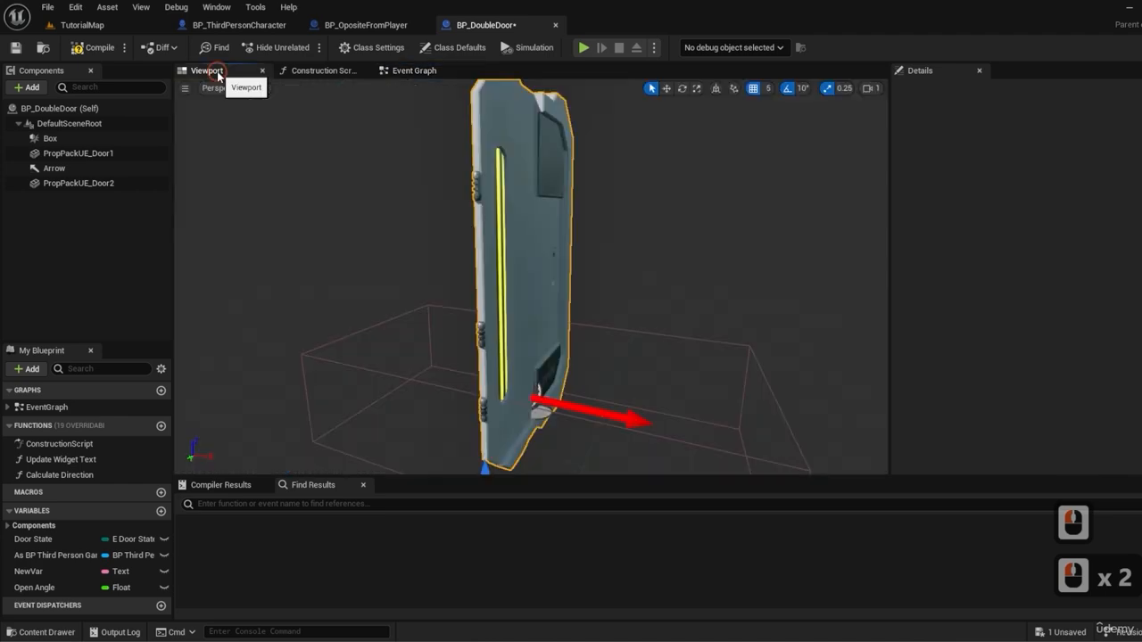
pyautogui.press('d')
pyautogui.moveTo(387, 241); pyautogui.dragTo(433, 379, button='right')
pyautogui.press('s')
pyautogui.press('w')
pyautogui.press('e')
pyautogui.press('d')
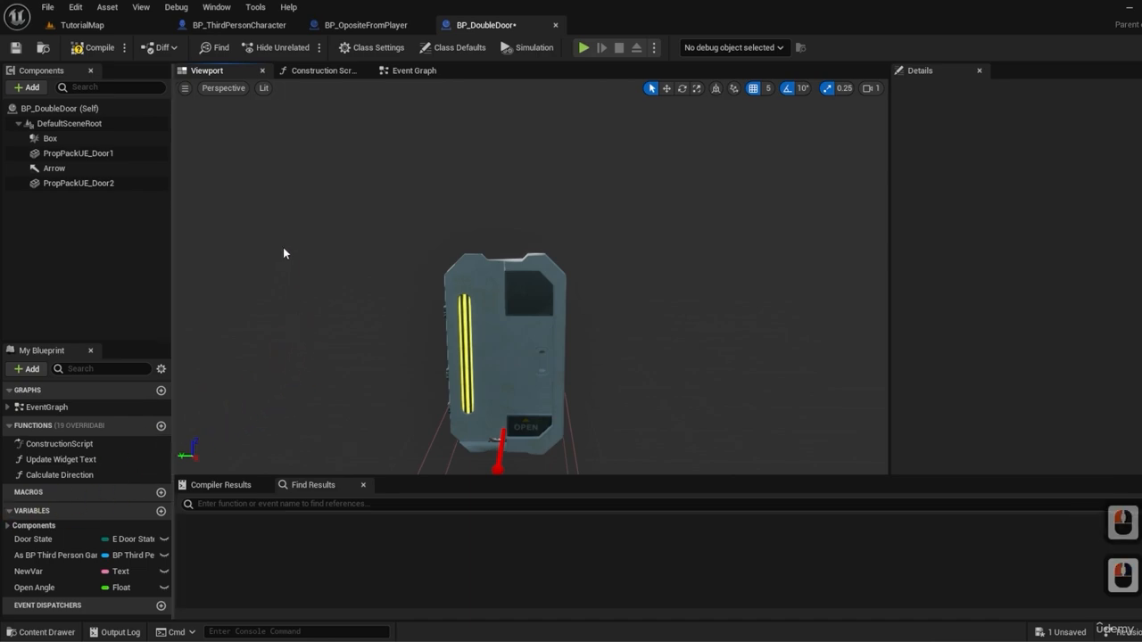
pyautogui.click(18, 47)
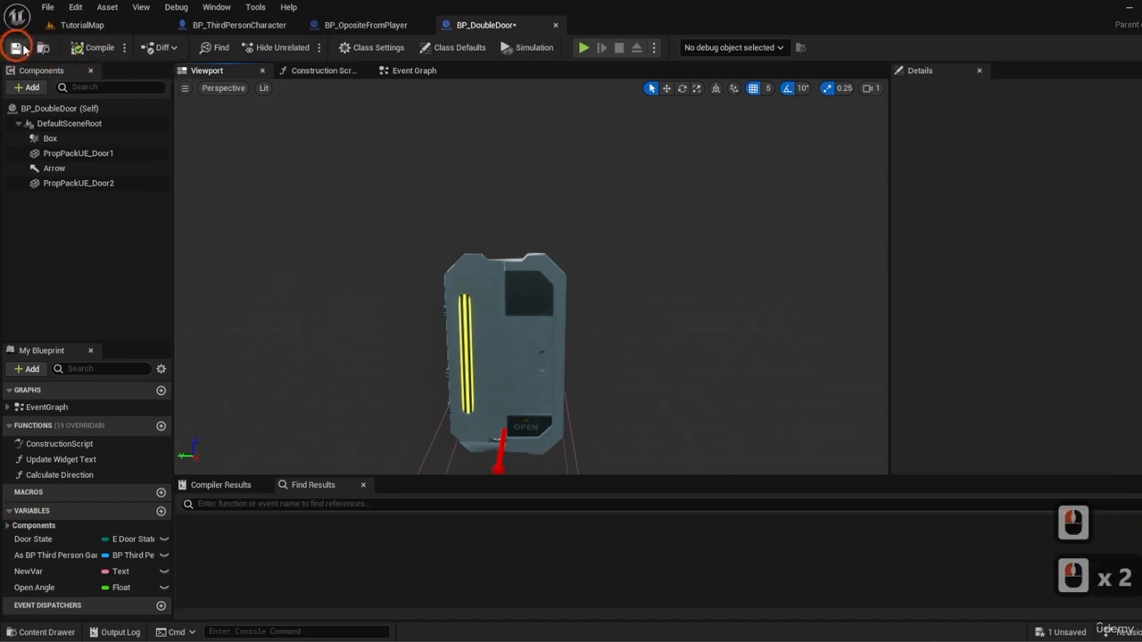
# Step: In TutorialMap, select the left panel of the spare double door and locate its static mesh PropPackUE_Door2_001 among the assets
pyautogui.click(75, 26)
pyautogui.moveTo(487, 237); pyautogui.dragTo(368, 297, button='right')
pyautogui.press('w')
pyautogui.press('e')
pyautogui.press('a')
pyautogui.press('a')
pyautogui.press('a')
pyautogui.press('e')
pyautogui.click(369, 297)
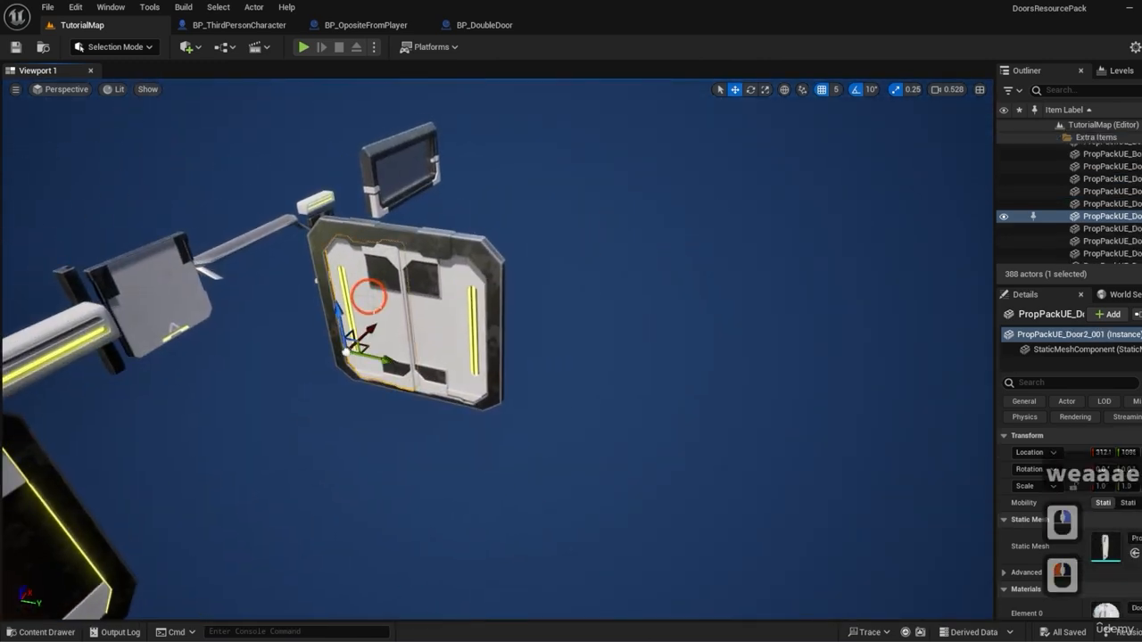
pyautogui.click(44, 632)
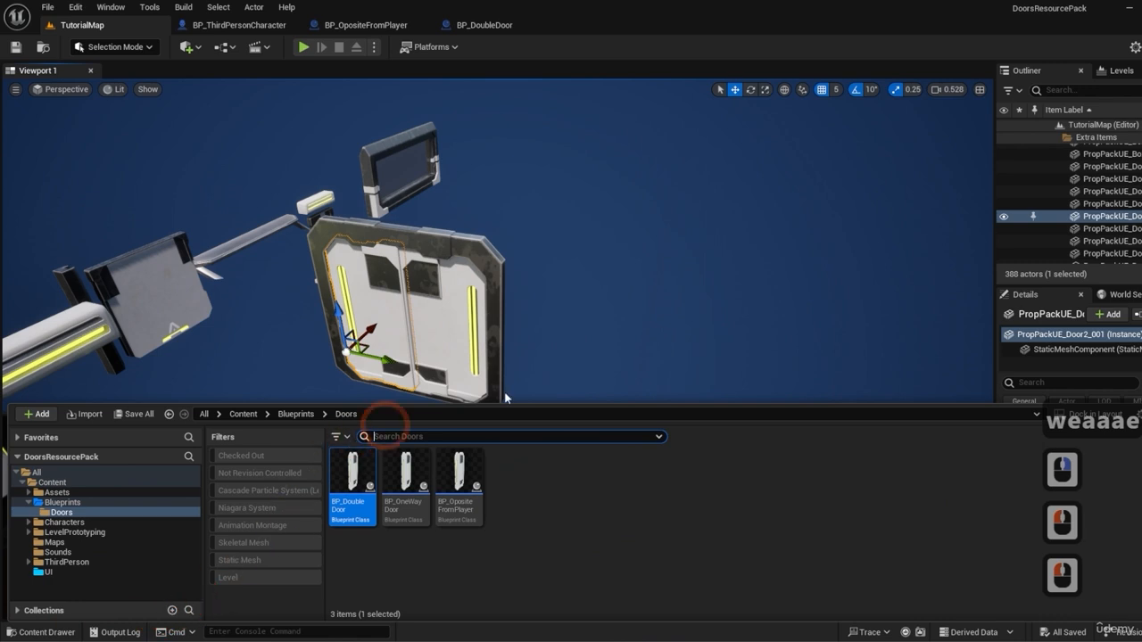
pyautogui.click(369, 326)
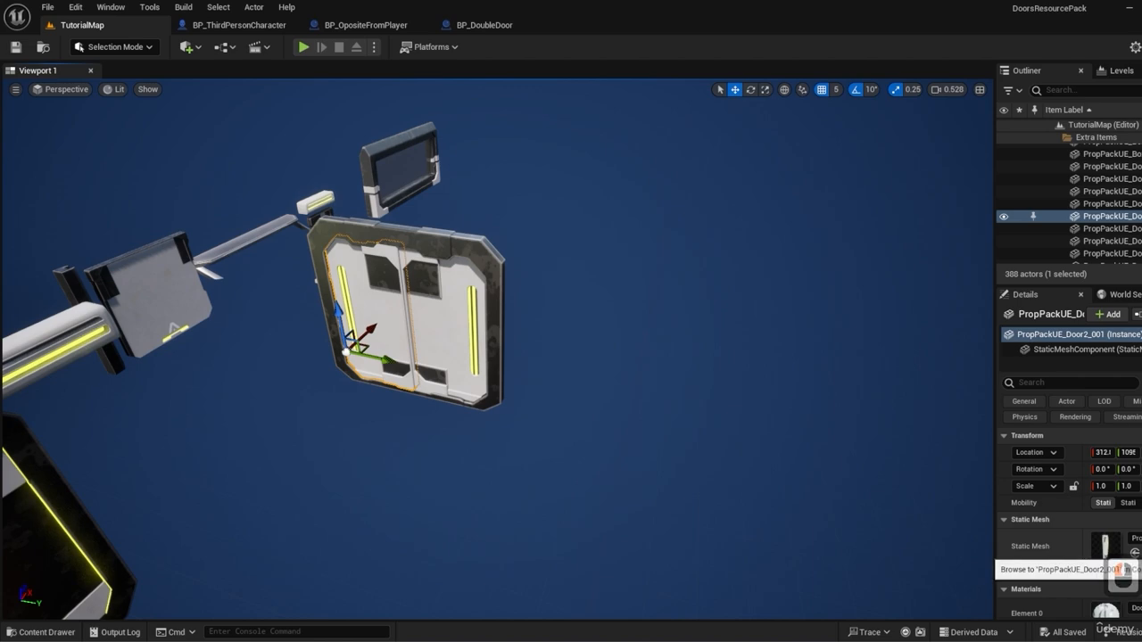
pyautogui.click(1135, 553)
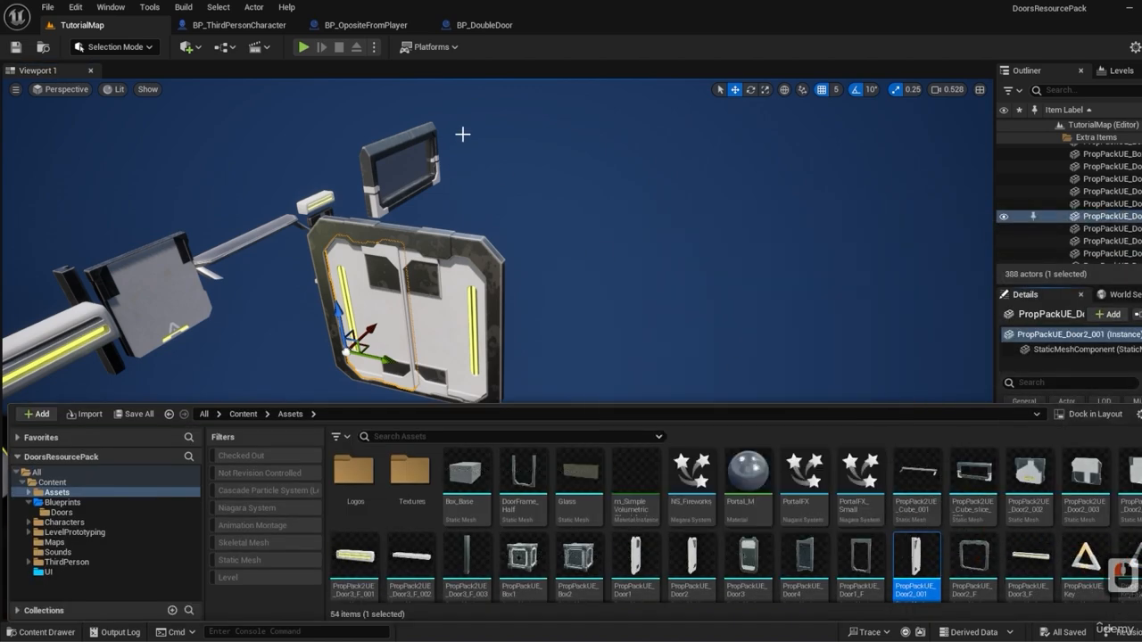
# Step: In BP_DoubleDoor, assign the PropPackUE_Door2_001 static mesh to the PropPackUE_Door1 component
pyautogui.click(482, 25)
pyautogui.click(391, 230)
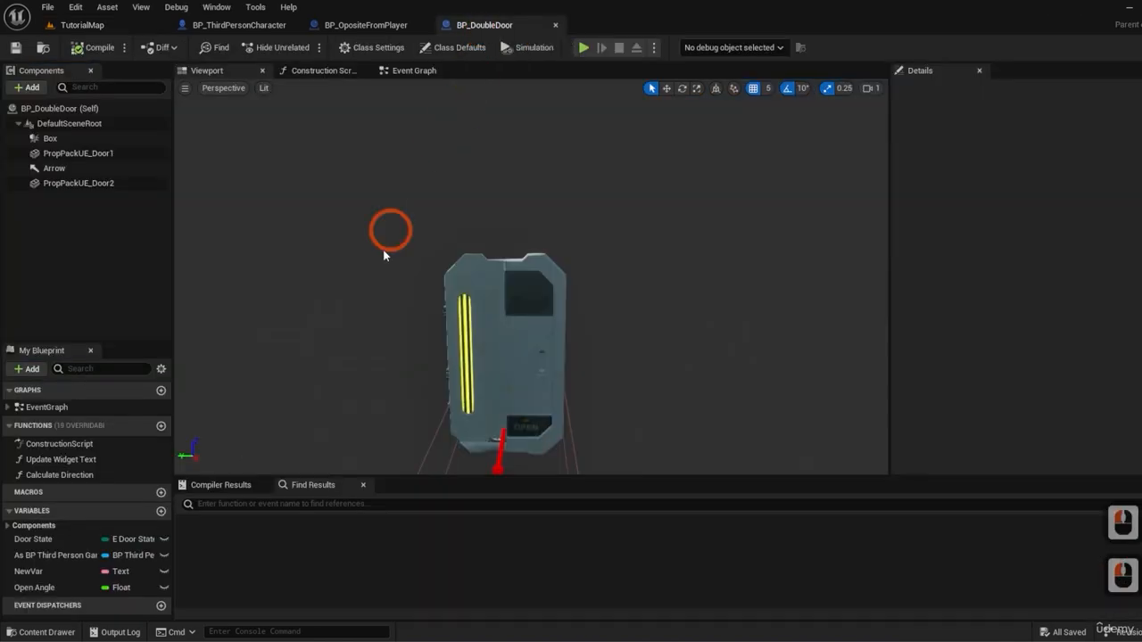
pyautogui.click(87, 157)
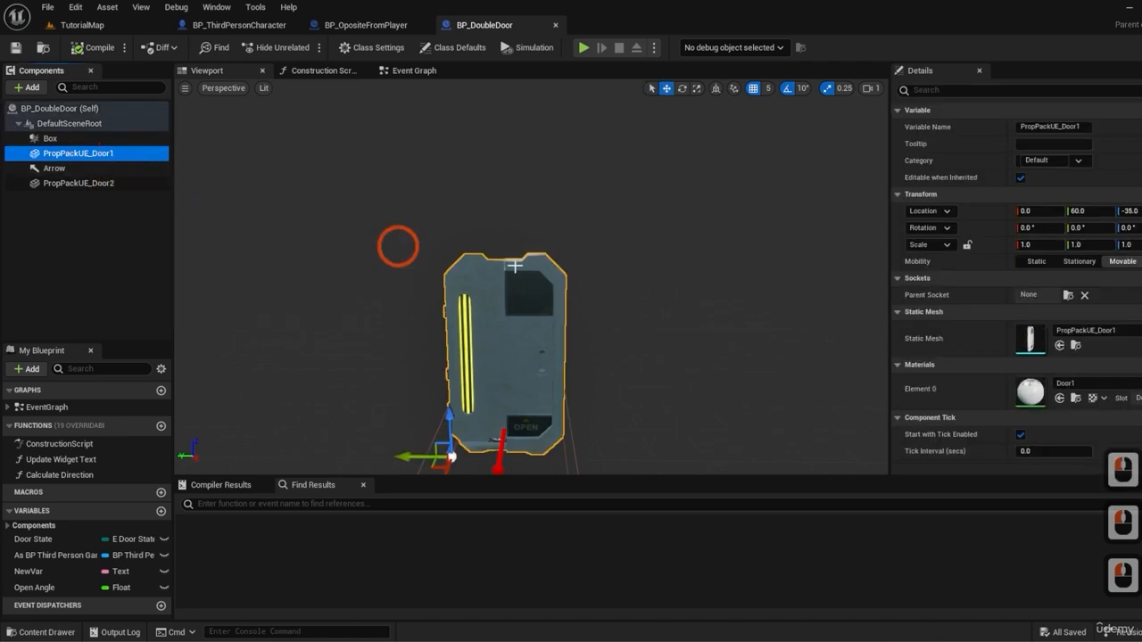
pyautogui.click(1059, 345)
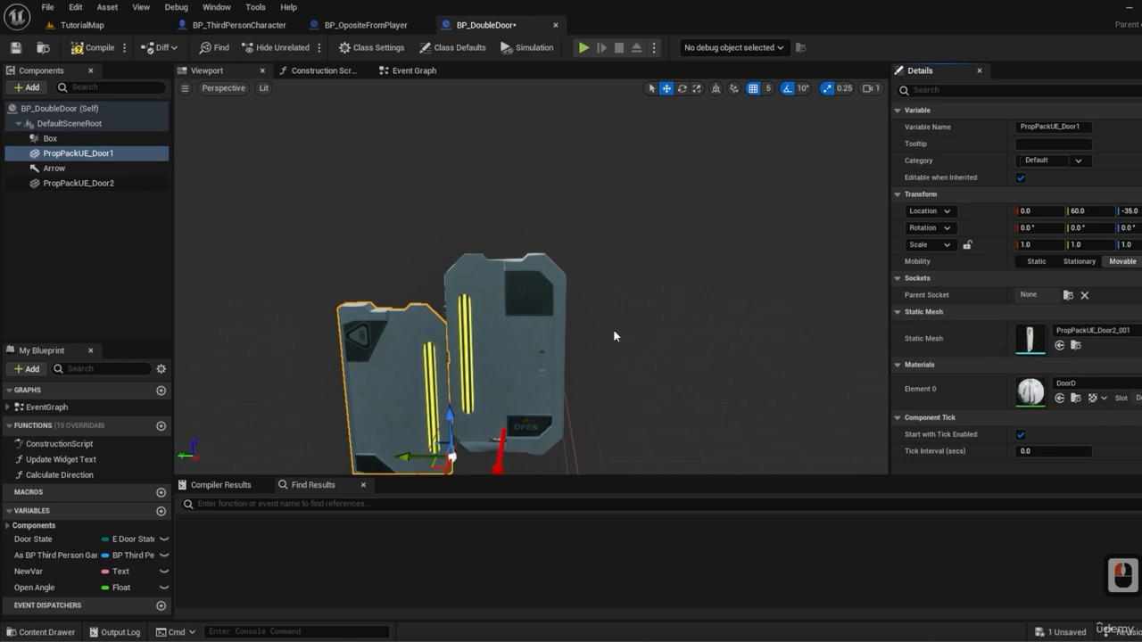
# Step: Find the right panel's static mesh PropPackUE_Door2 through the level and assign it to the PropPackUE_Door2 component
pyautogui.click(29, 630)
pyautogui.click(152, 497)
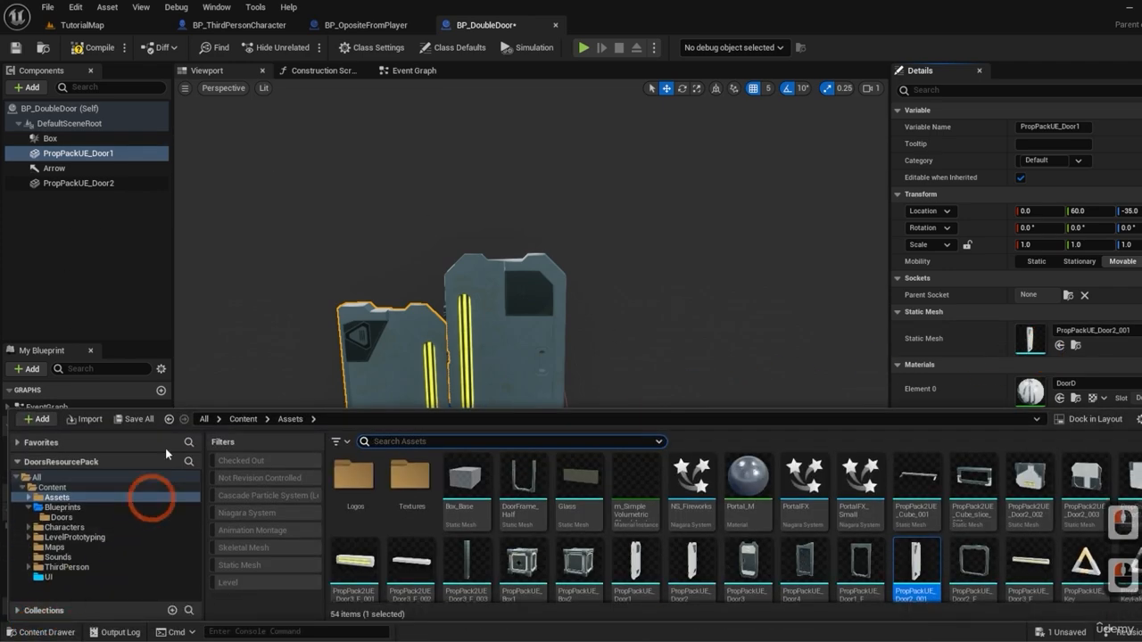
pyautogui.click(82, 25)
pyautogui.click(444, 333)
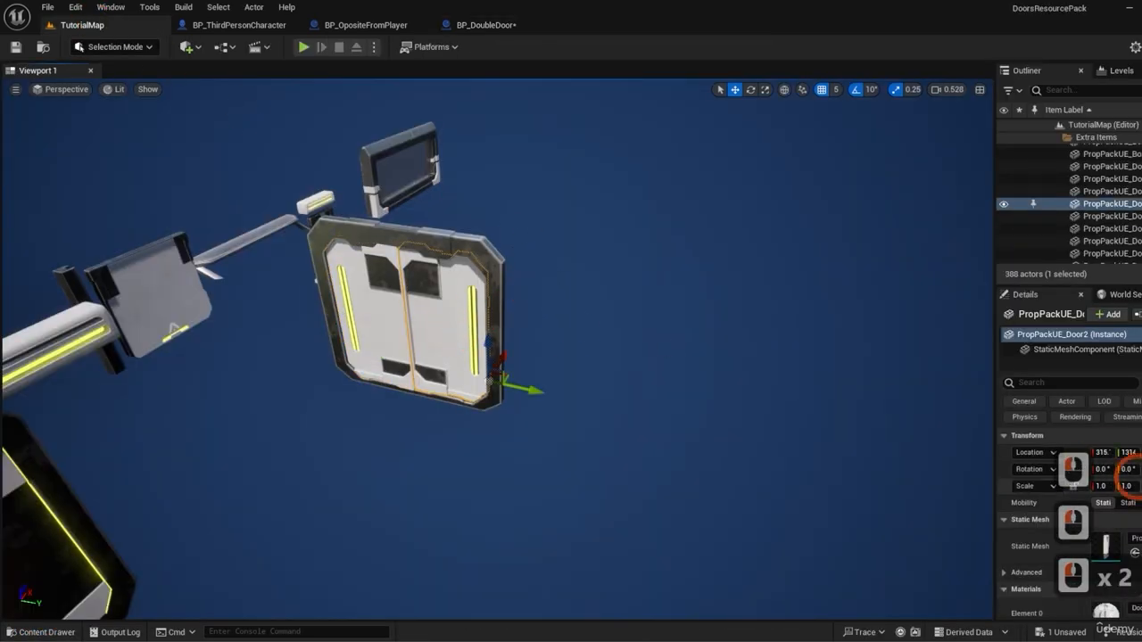
pyautogui.click(1136, 553)
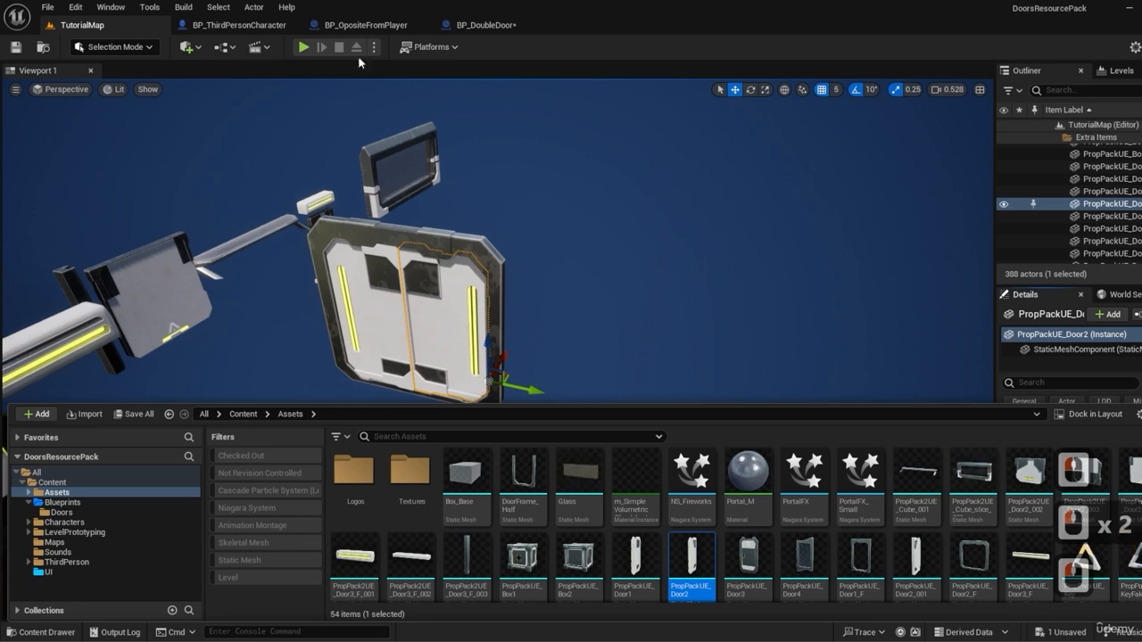
pyautogui.click(486, 25)
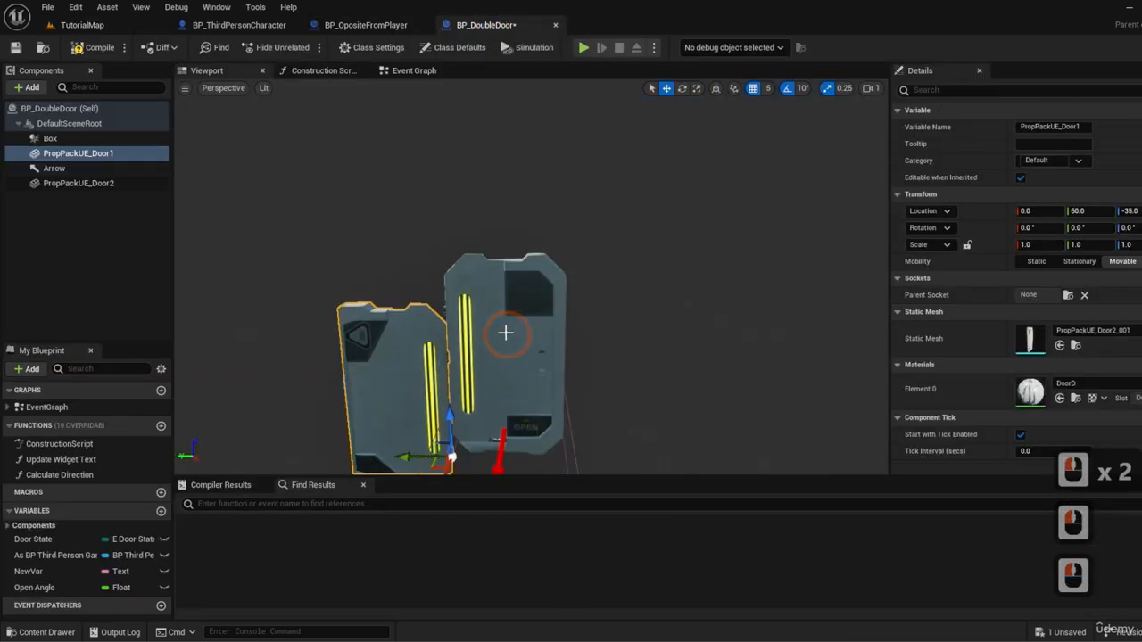
pyautogui.click(68, 183)
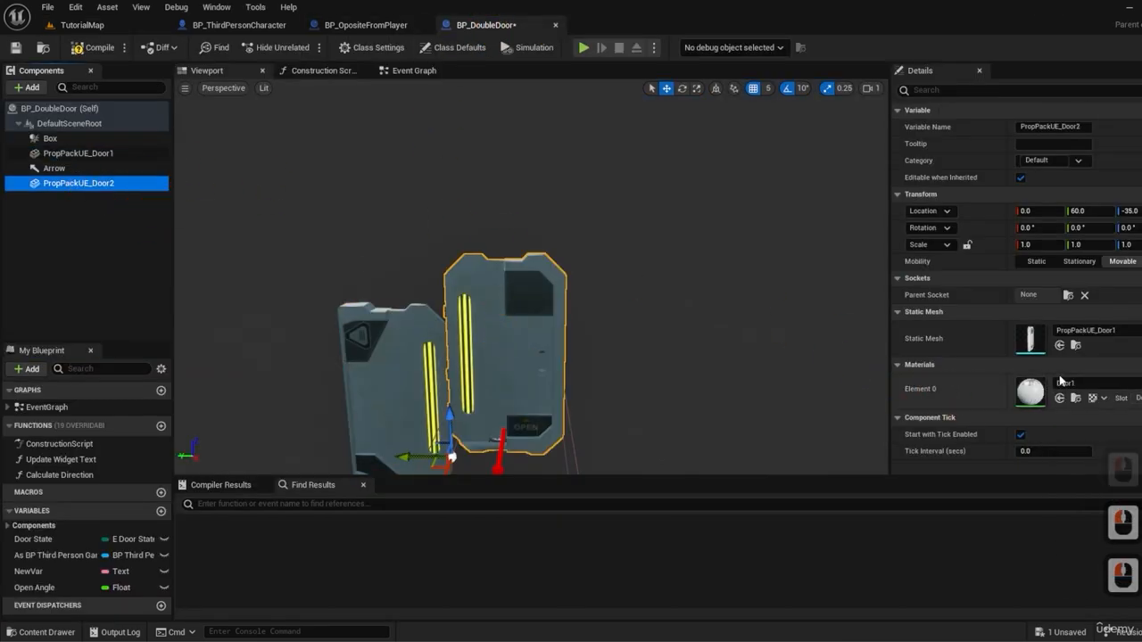
pyautogui.click(1056, 348)
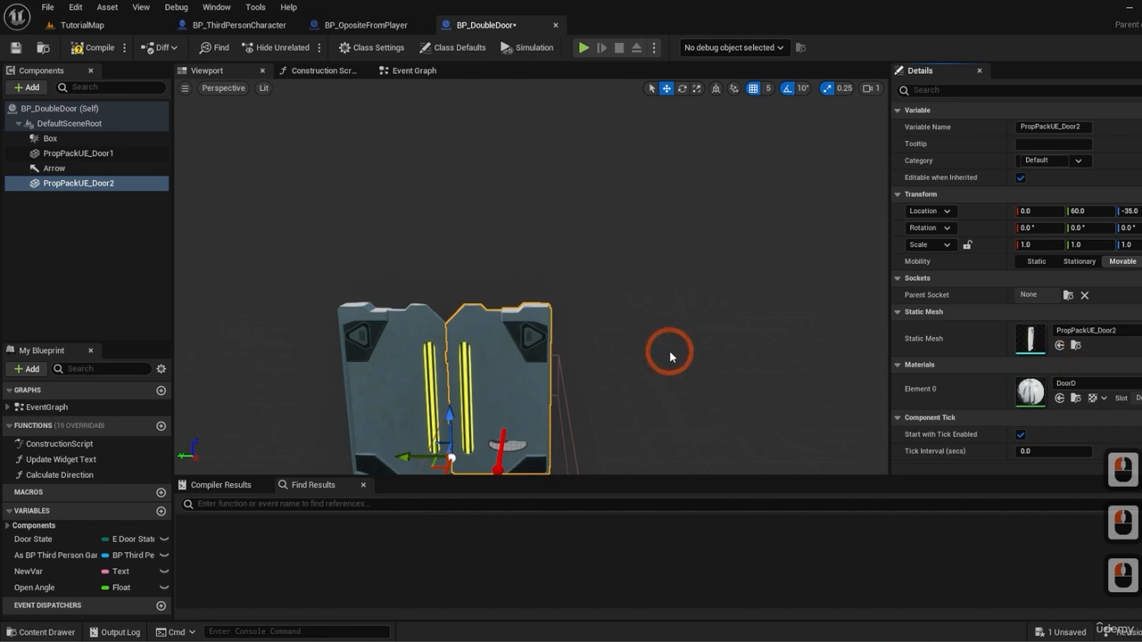
# Step: Move the PropPackUE_Door2 component along the Y axis to 240
pyautogui.press('s')
pyautogui.moveTo(670, 357)
pyautogui.mouseDown(button='right')
pyautogui.moveTo(651, 389)
pyautogui.moveTo(653, 366)
pyautogui.mouseUp(button='right')
pyautogui.press('w')
pyautogui.press('w')
pyautogui.press('s')
pyautogui.press('a')
pyautogui.press('d')
pyautogui.press('w')
pyautogui.press('q')
pyautogui.press('s')
pyautogui.press('e')
pyautogui.press('w')
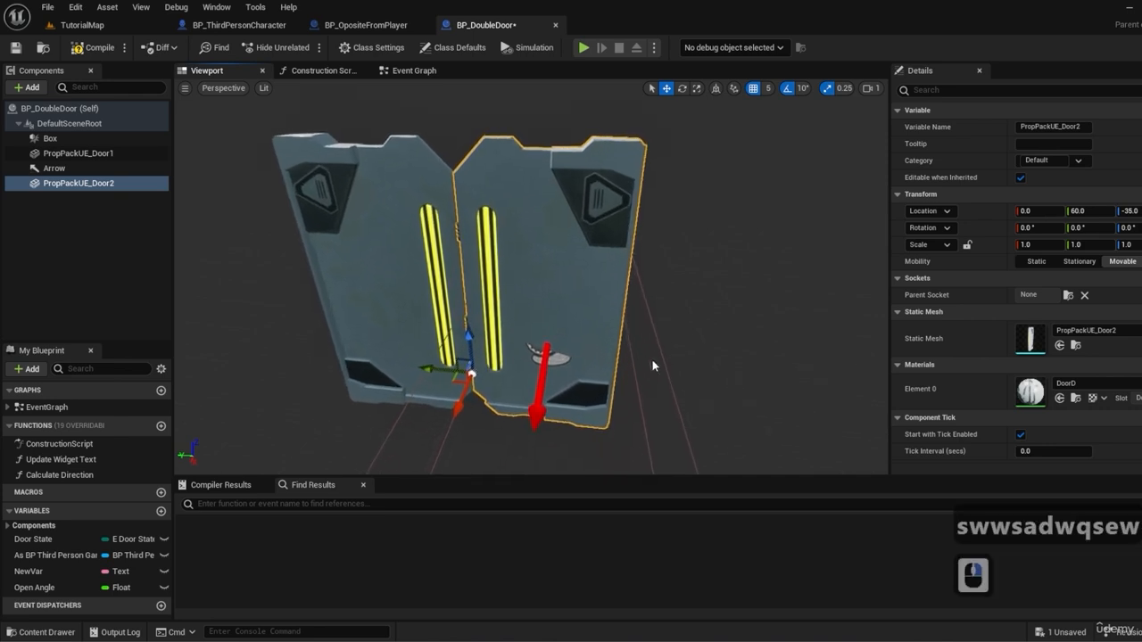
pyautogui.moveTo(431, 367); pyautogui.dragTo(230, 327)
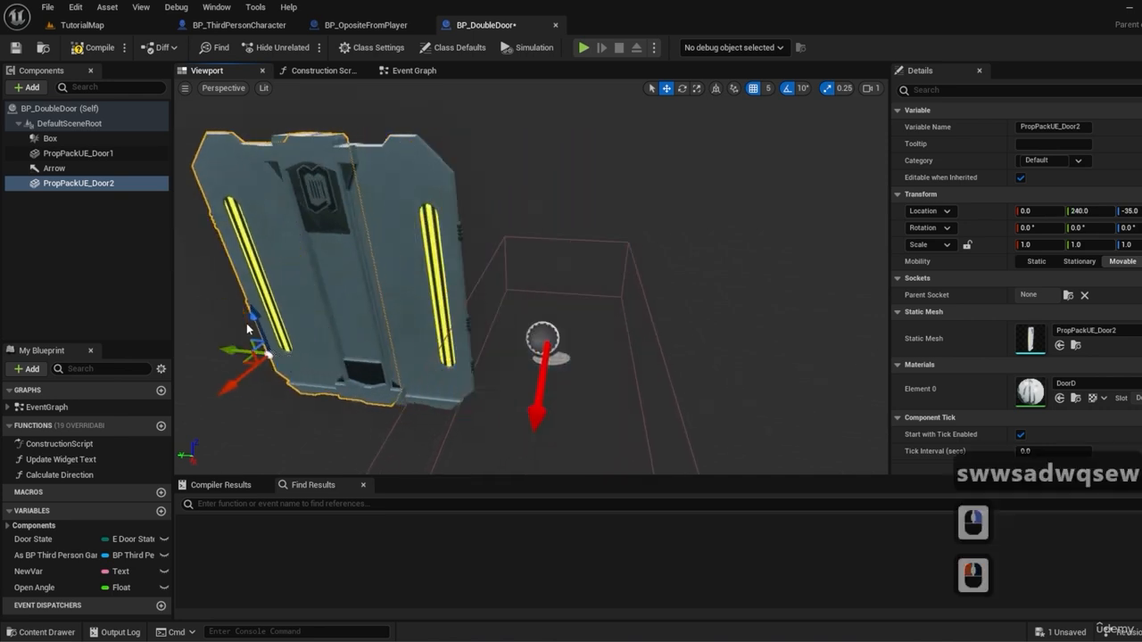
# Step: Move the PropPackUE_Door1 component along the Y axis to 20 so the two door panels meet edge to edge
pyautogui.doubleClick(403, 291)
pyautogui.moveTo(454, 375); pyautogui.dragTo(483, 375)
pyautogui.press('a')
pyautogui.moveTo(584, 313); pyautogui.dragTo(574, 309, button='right')
pyautogui.press('d')
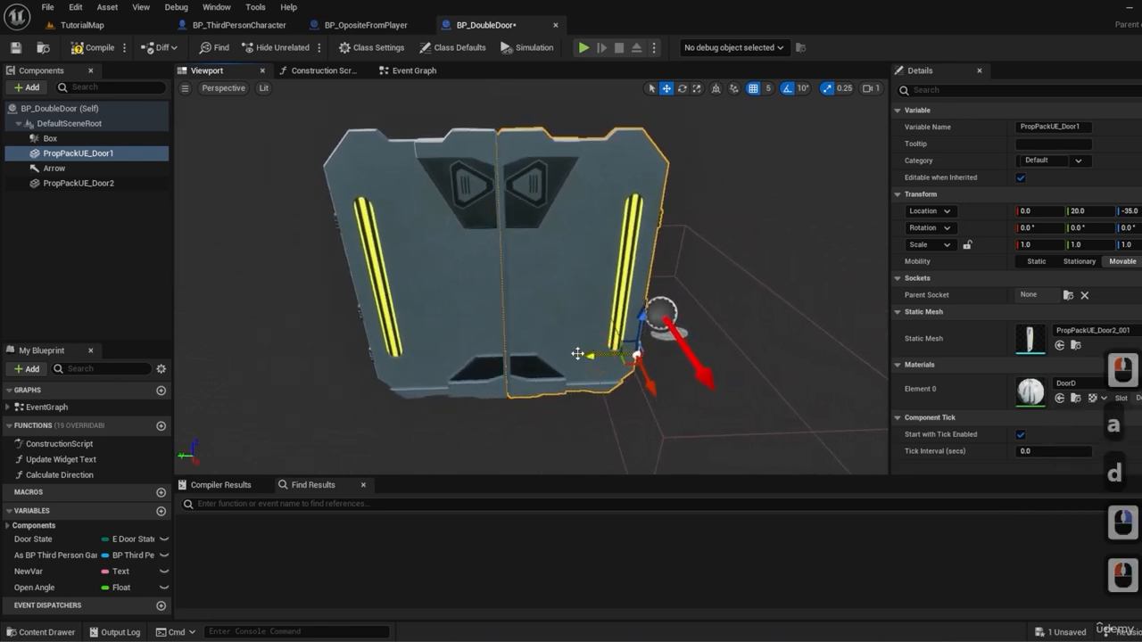
# Step: Select both door meshes together and shift them sideways so the closed pair is centred on the arrow and collision box
pyautogui.keyDown('ctrl'); pyautogui.click(481, 359); pyautogui.keyUp('ctrl')
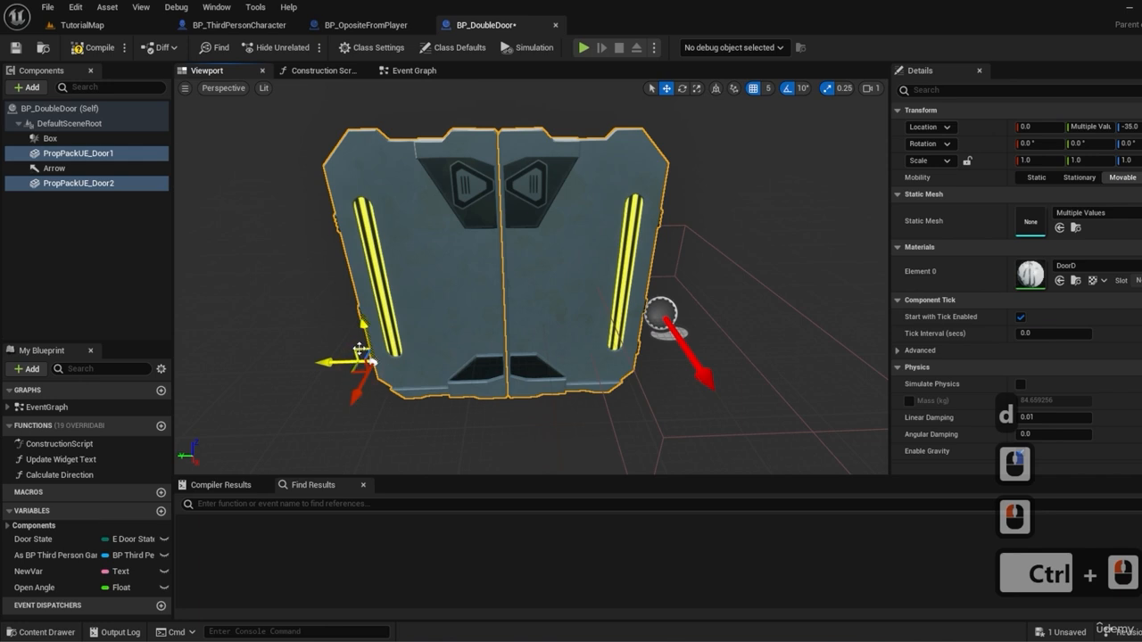
pyautogui.moveTo(360, 351); pyautogui.dragTo(530, 253)
pyautogui.press('d')
pyautogui.moveTo(566, 322); pyautogui.dragTo(541, 298, button='right')
pyautogui.press('q')
pyautogui.press('a')
pyautogui.press('e')
pyautogui.press('s')
# Step: Widen the Box collision component to a Y scale of 3.5
pyautogui.moveTo(566, 350); pyautogui.dragTo(565, 350, button='right')
pyautogui.click(566, 339)
pyautogui.press('r')
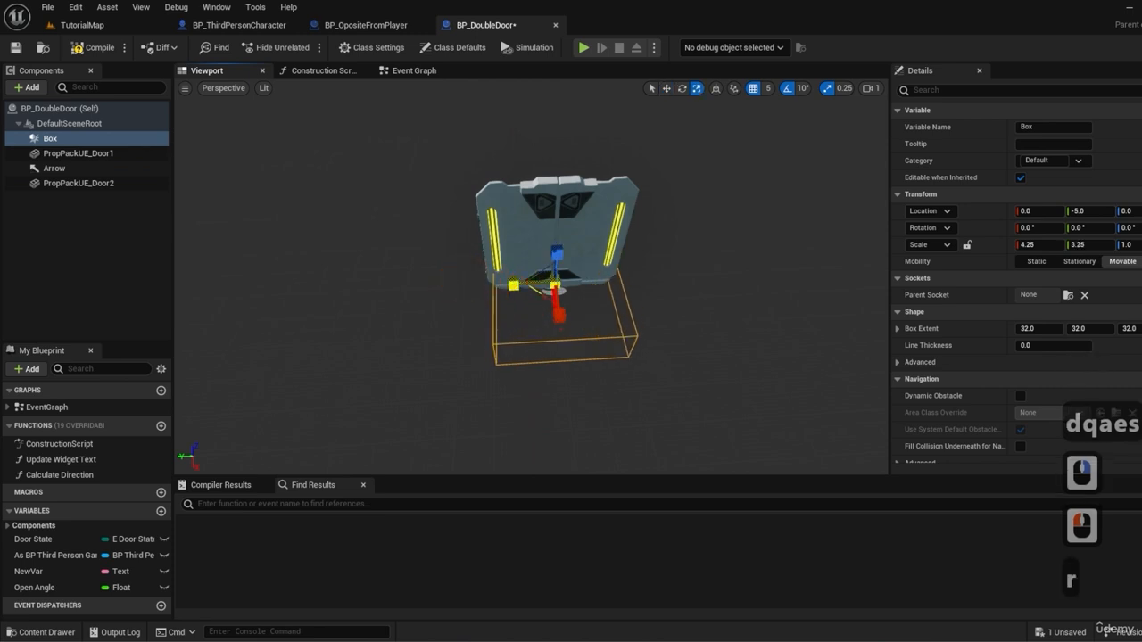
pyautogui.click(513, 285)
pyautogui.moveTo(439, 313); pyautogui.dragTo(520, 269)
pyautogui.press('a')
pyautogui.press('a')
pyautogui.press('w')
pyautogui.press('e')
pyautogui.press('d')
pyautogui.moveTo(421, 285); pyautogui.dragTo(421, 285, button='right')
pyautogui.press('w')
pyautogui.press('d')
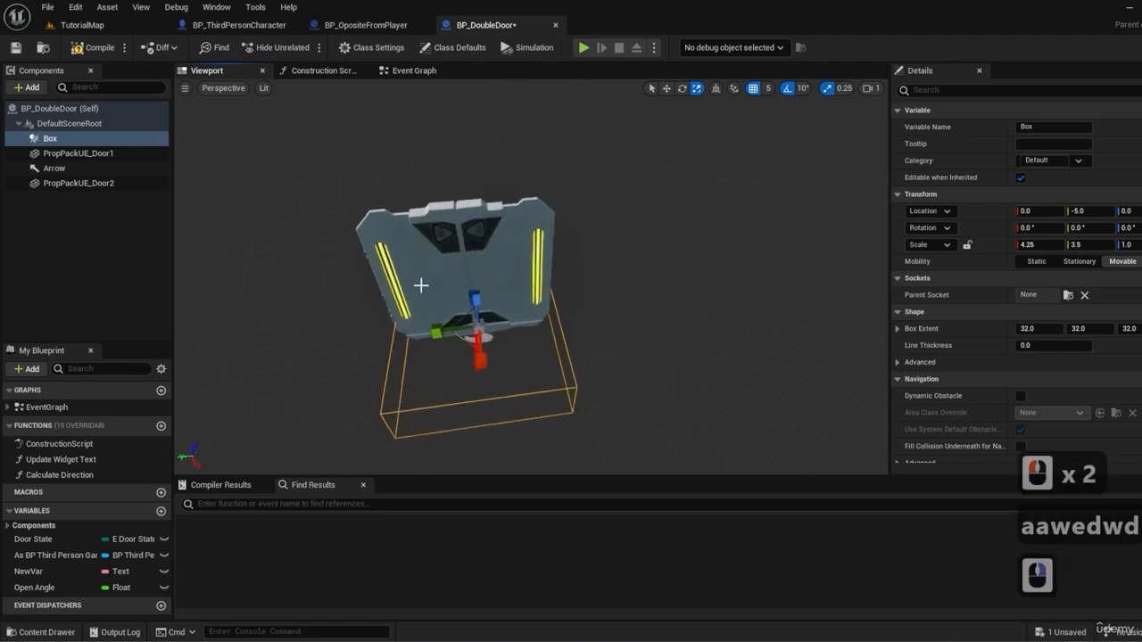
# Step: Compile the blueprint and review the Event Graph nodes that multiply Open Angle by -1 for the second door
pyautogui.click(93, 50)
pyautogui.click(398, 72)
pyautogui.moveTo(408, 215); pyautogui.dragTo(501, 301, button='right')
pyautogui.scroll(-4, 502, 301)
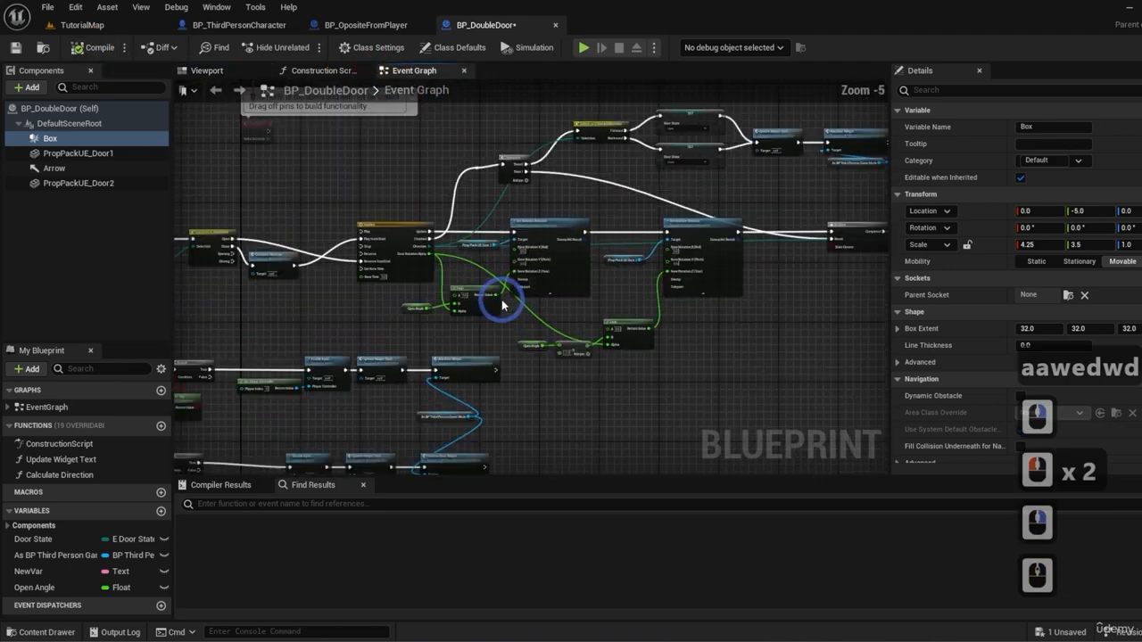
pyautogui.scroll(4, 502, 305)
pyautogui.moveTo(432, 287); pyautogui.dragTo(522, 337)
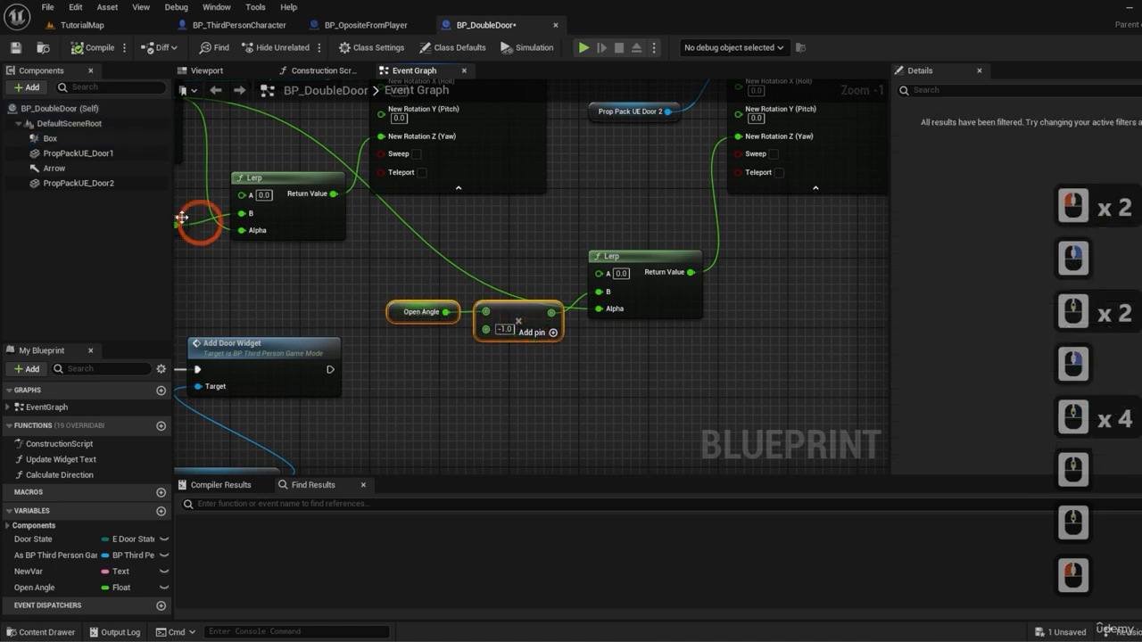
pyautogui.moveTo(299, 277); pyautogui.dragTo(407, 293, button='right')
pyautogui.moveTo(643, 284); pyautogui.dragTo(585, 298, button='right')
pyautogui.scroll(-2, 576, 304)
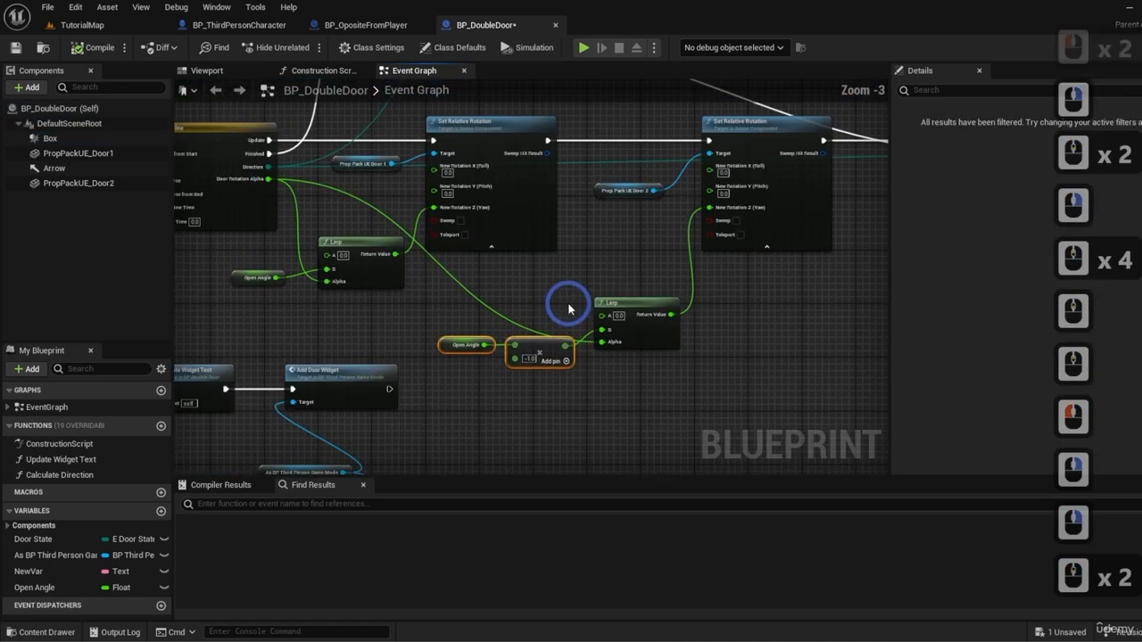
# Step: Place BP_DoubleDoor from the Blueprints/Doors folder into the double door room of TutorialMap
pyautogui.click(97, 30)
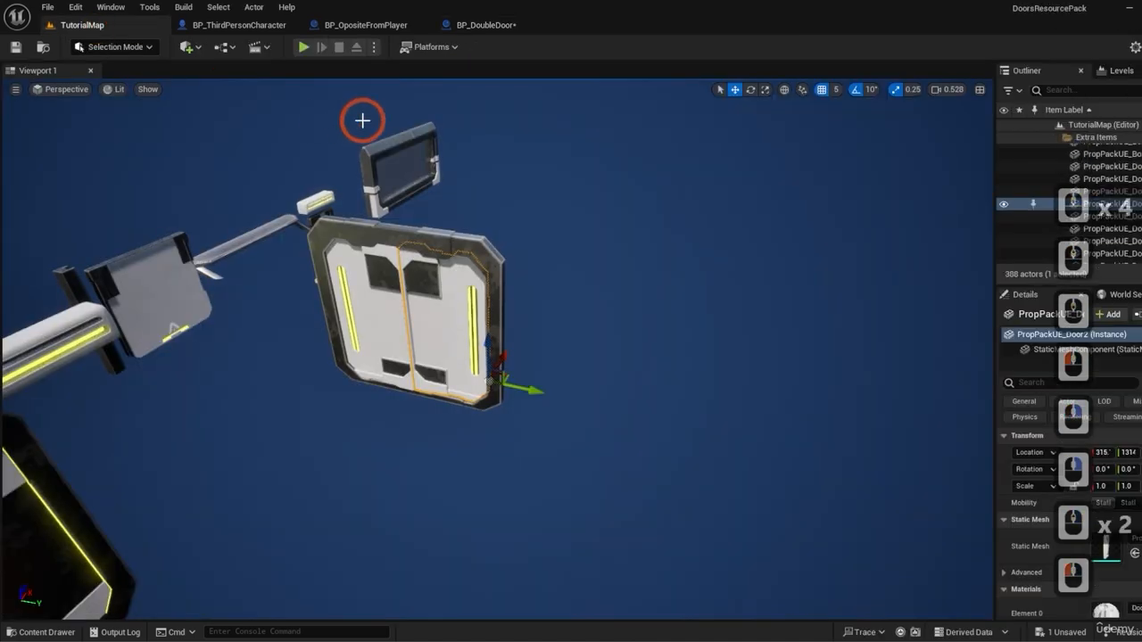
pyautogui.moveTo(362, 120); pyautogui.dragTo(365, 168, button='right')
pyautogui.press('e')
pyautogui.press('w')
pyautogui.press('w')
pyautogui.scroll(3, 690, 176)
pyautogui.press('d')
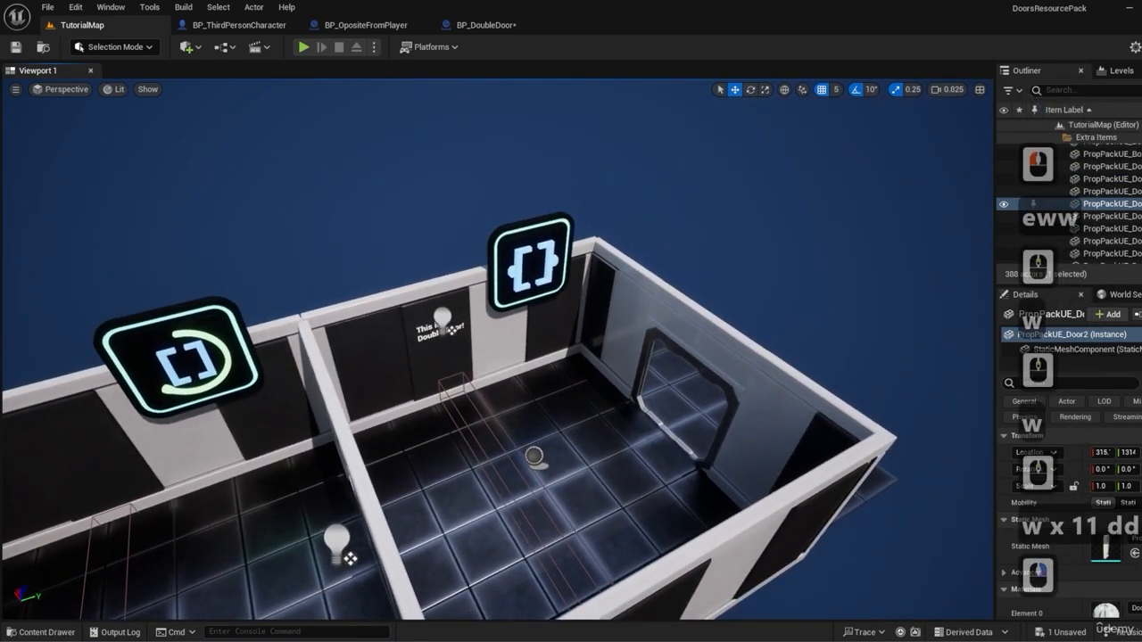
pyautogui.click(40, 632)
pyautogui.click(362, 465)
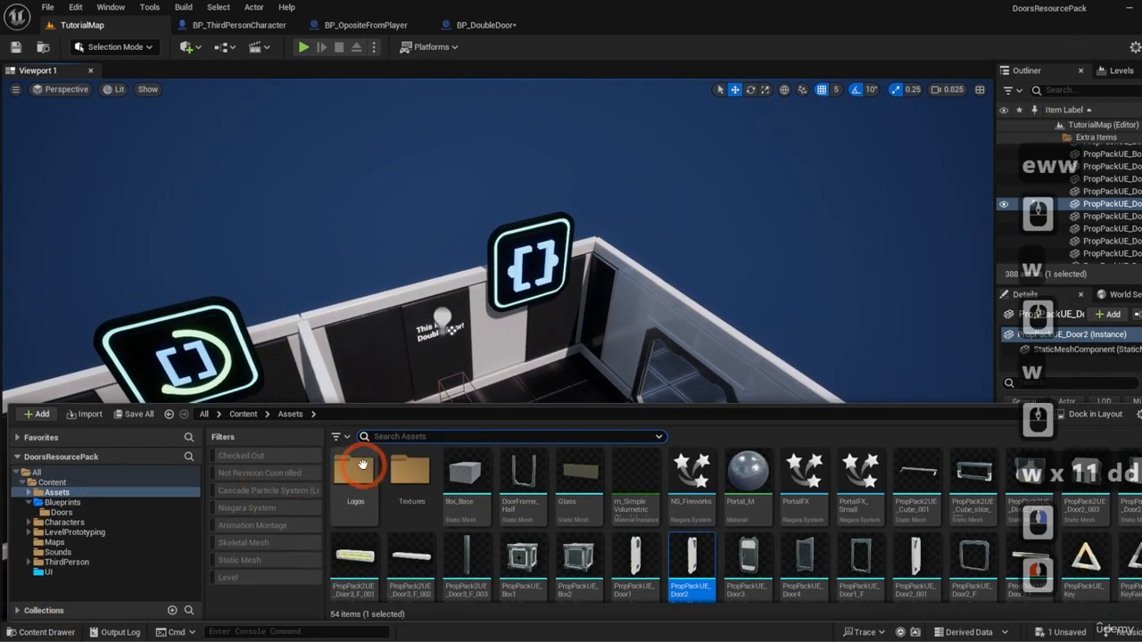
pyautogui.click(76, 504)
pyautogui.doubleClick(357, 473)
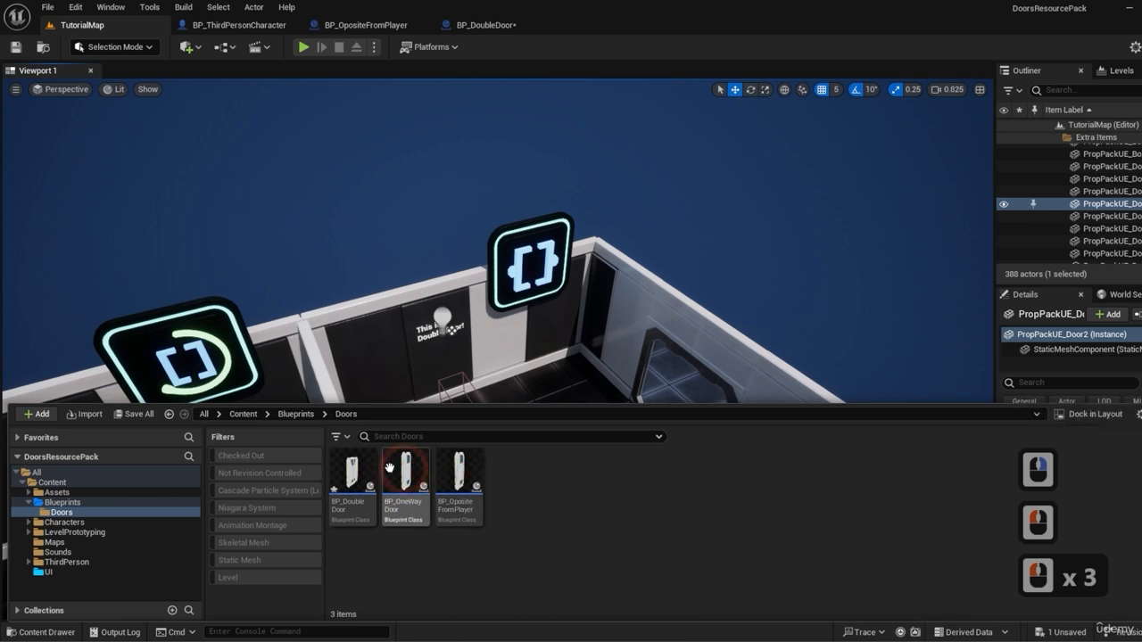
pyautogui.moveTo(350, 473); pyautogui.dragTo(581, 488)
# Step: Move the placed BP_DoubleDoor into the wall's door frame, centre it, and raise it slightly to fit the opening
pyautogui.press('e')
pyautogui.press('w')
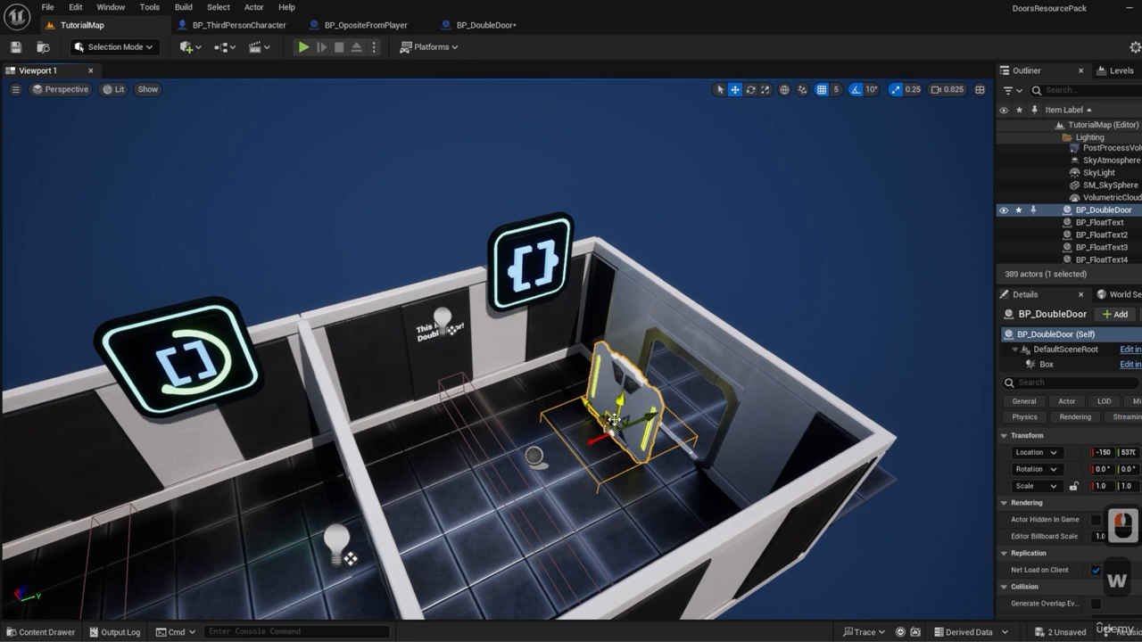
pyautogui.moveTo(615, 418); pyautogui.dragTo(665, 413)
pyautogui.press('w')
pyautogui.moveTo(654, 420); pyautogui.dragTo(812, 357, button='right')
pyautogui.press('w')
pyautogui.press('q')
pyautogui.press('a')
pyautogui.moveTo(330, 482); pyautogui.dragTo(381, 503, button='right')
pyautogui.press('d')
pyautogui.moveTo(404, 480); pyautogui.dragTo(412, 479)
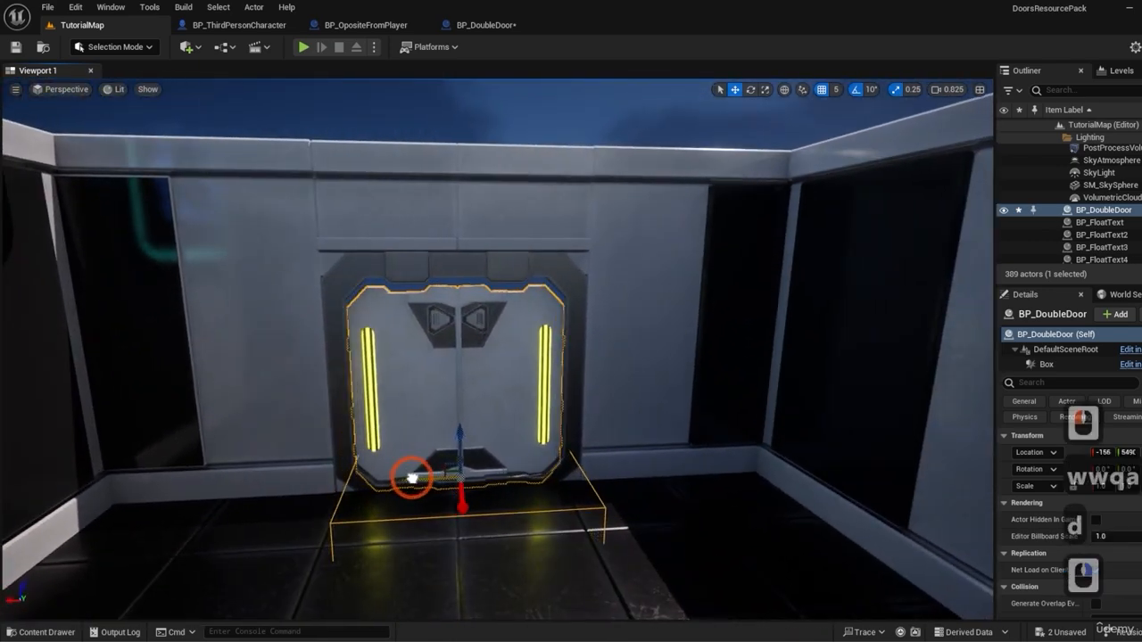
pyautogui.moveTo(460, 438); pyautogui.dragTo(462, 428)
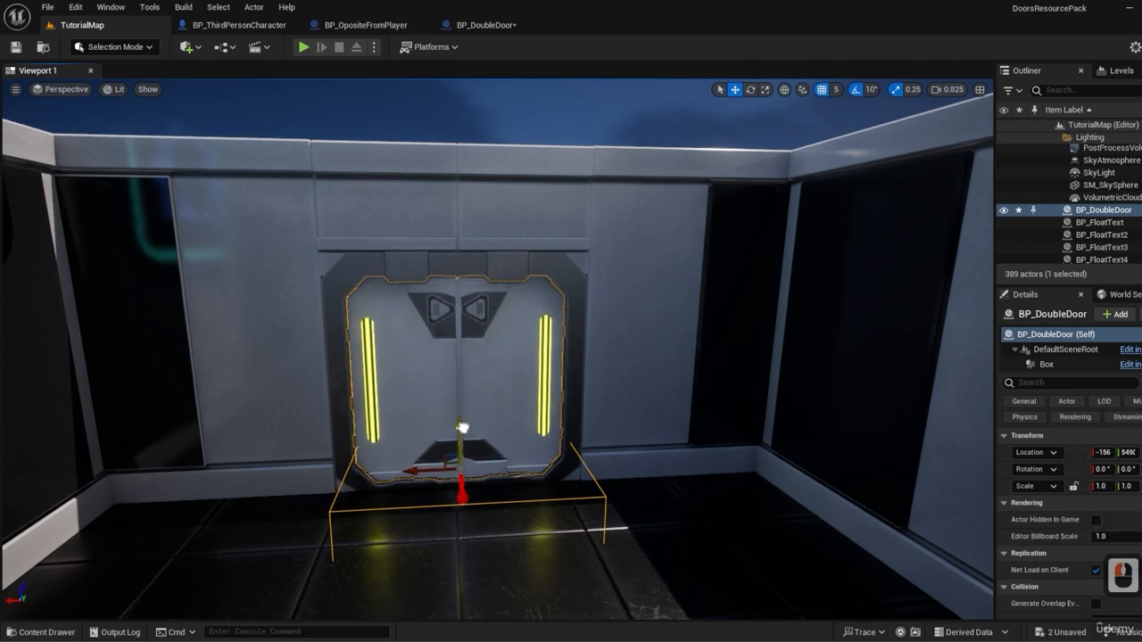
# Step: Select the PlayerStart and move it along the Y axis into the double door room, in front of the double door
pyautogui.press('d')
pyautogui.moveTo(522, 478); pyautogui.dragTo(387, 413, button='right')
pyautogui.press('s')
pyautogui.press('e')
pyautogui.press('w')
pyautogui.press('a')
pyautogui.press('e')
pyautogui.press('s')
pyautogui.click(349, 400)
pyautogui.press('d')
pyautogui.press('s')
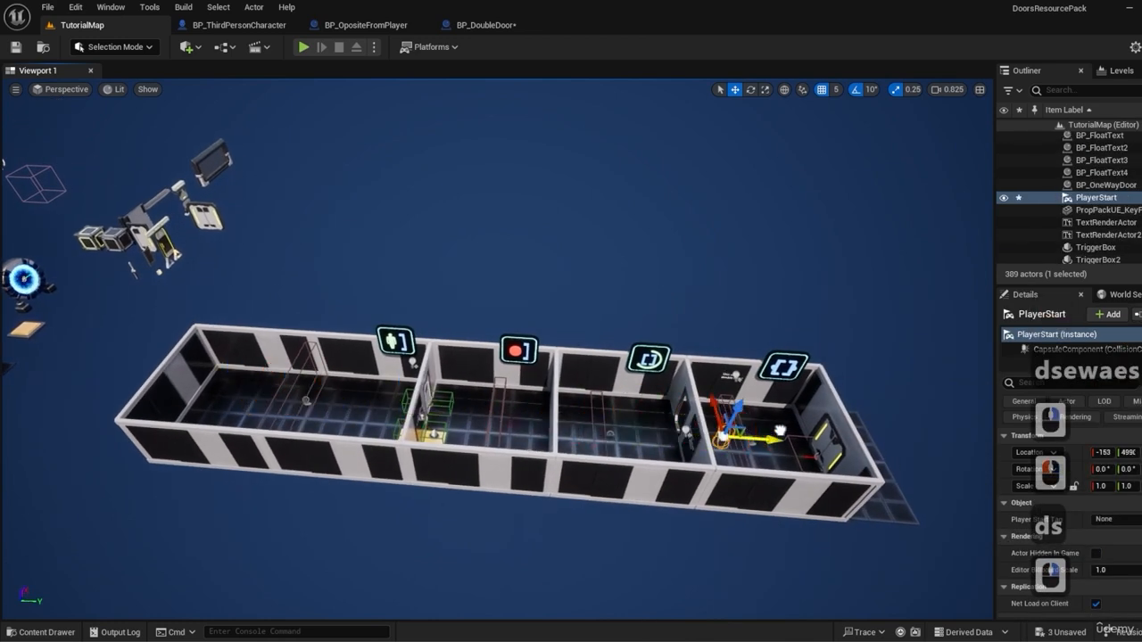
pyautogui.click(762, 431)
pyautogui.moveTo(762, 431); pyautogui.dragTo(740, 423, button='right')
pyautogui.press('w')
pyautogui.press('w')
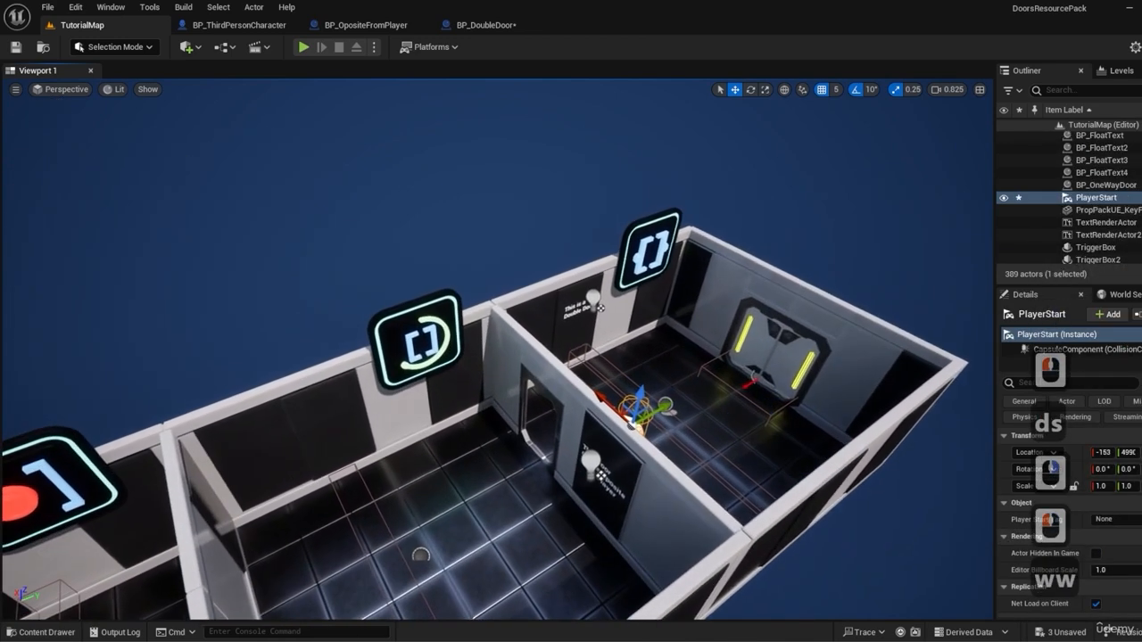
# Step: Place BP_OpositeFromPlayer from the Blueprints/Doors folder in the doorway leading into the double door room and align it with the frame
pyautogui.moveTo(224, 512); pyautogui.dragTo(226, 511, button='right')
pyautogui.click(54, 632)
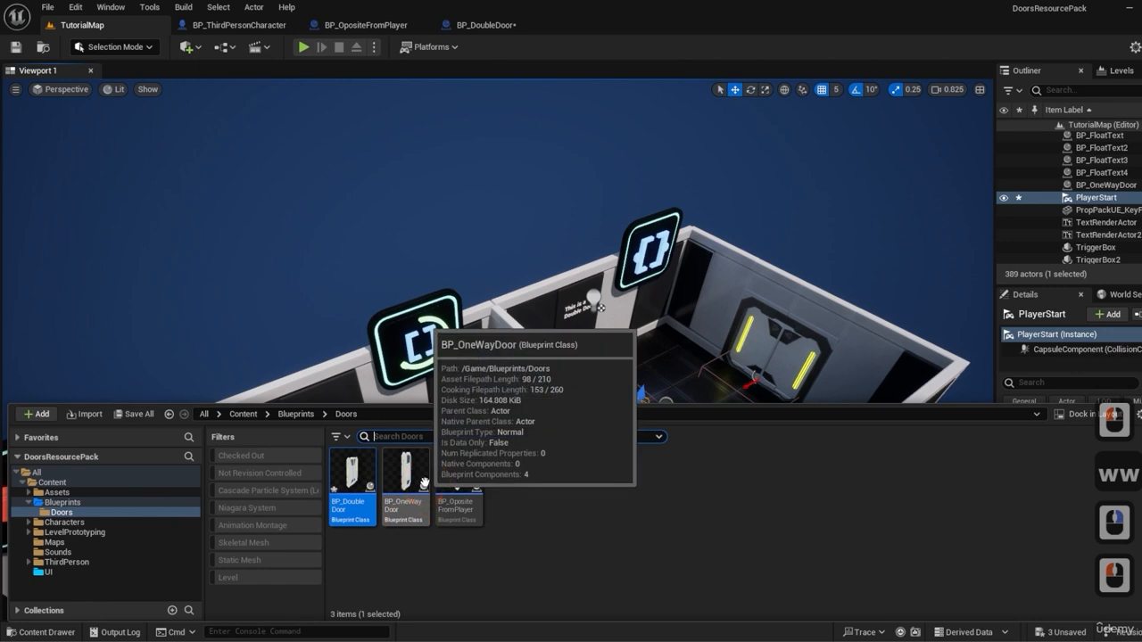
pyautogui.moveTo(401, 520); pyautogui.dragTo(528, 353)
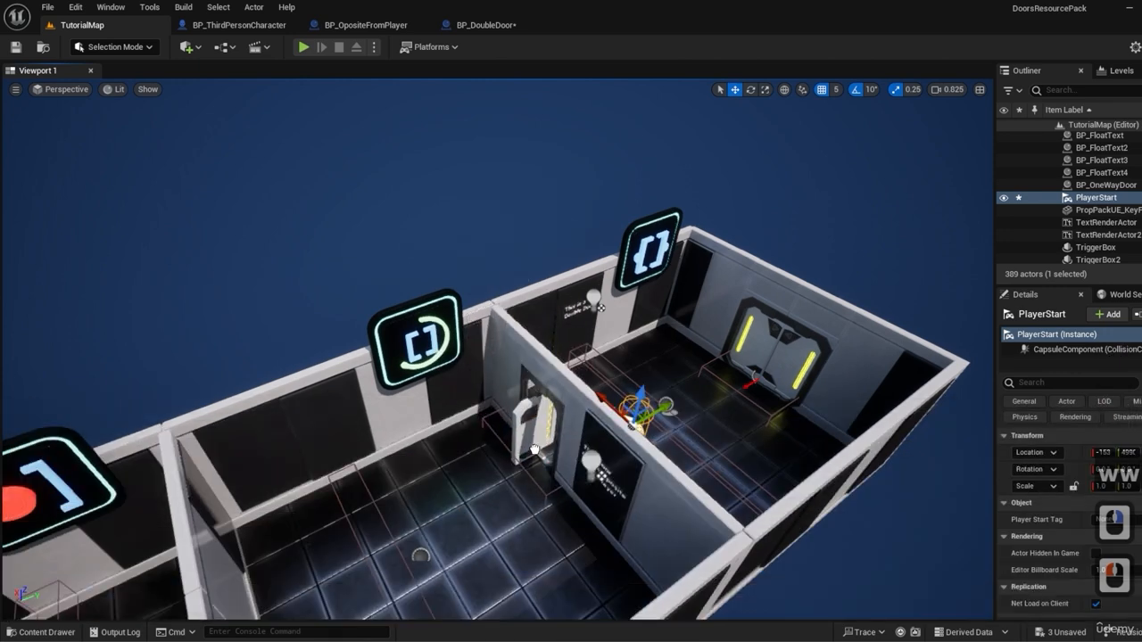
pyautogui.moveTo(533, 449); pyautogui.dragTo(535, 451)
pyautogui.press('e')
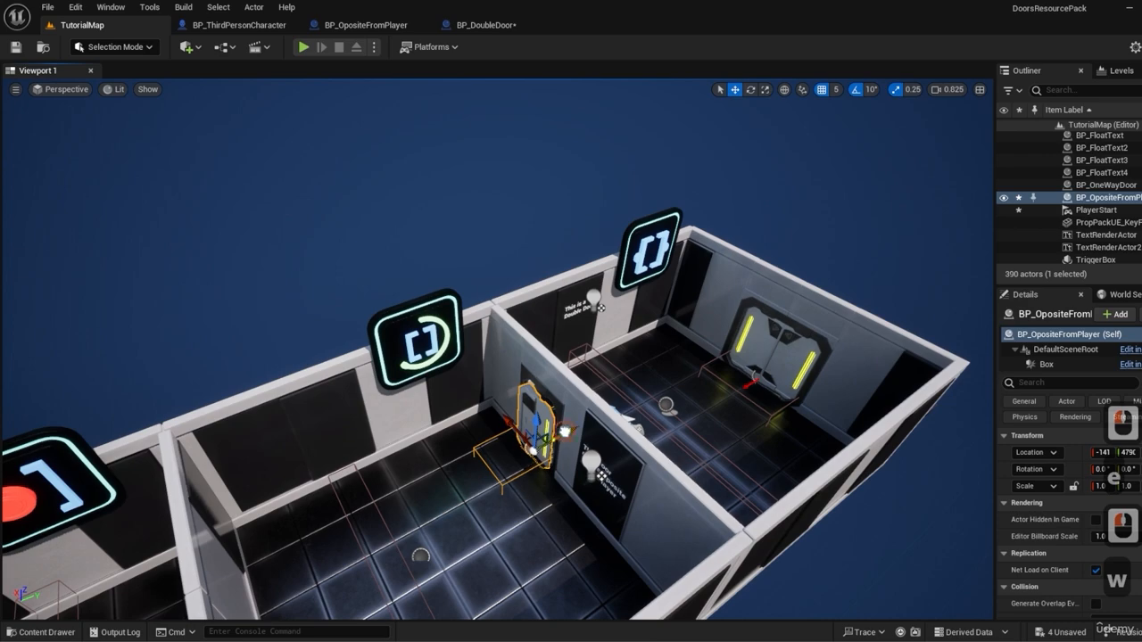
pyautogui.click(571, 430)
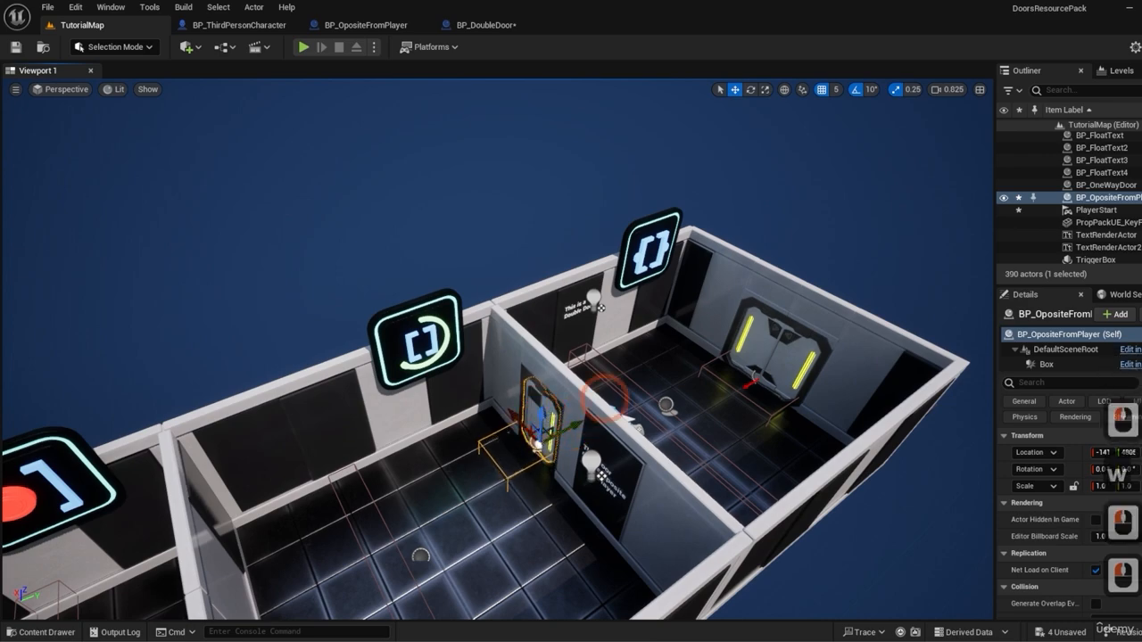
pyautogui.press('w')
pyautogui.press('d')
pyautogui.moveTo(605, 398)
pyautogui.mouseDown(button='right')
pyautogui.moveTo(650, 375)
pyautogui.moveTo(600, 392)
pyautogui.mouseUp(button='right')
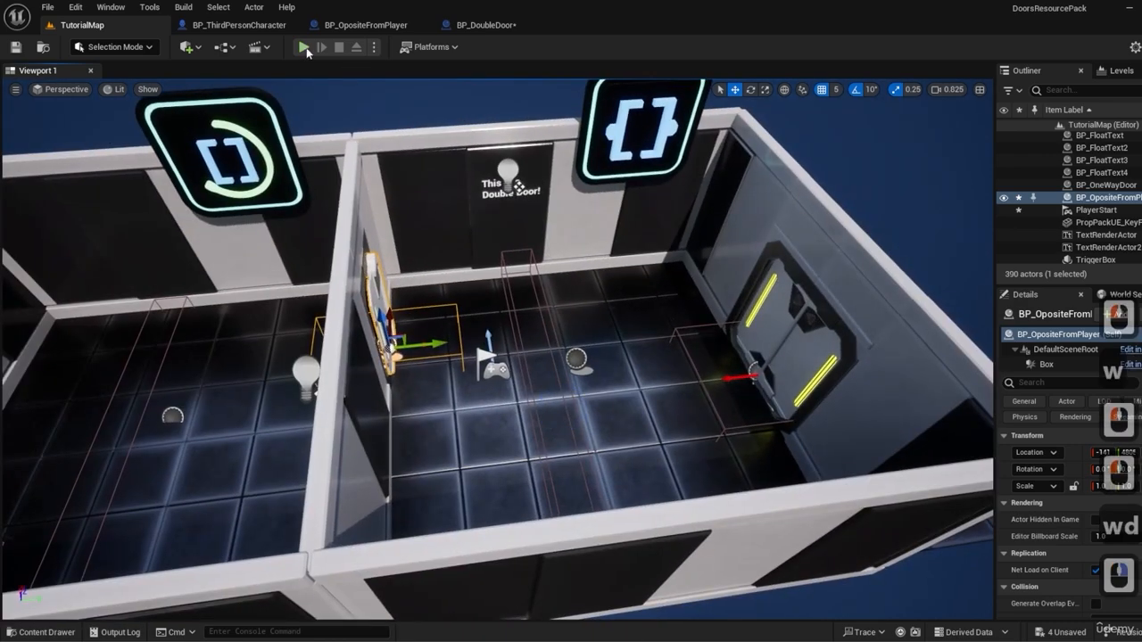
# Step: Start playing the level, walk up to the double door, and open and close it from the starting side
pyautogui.click(306, 49)
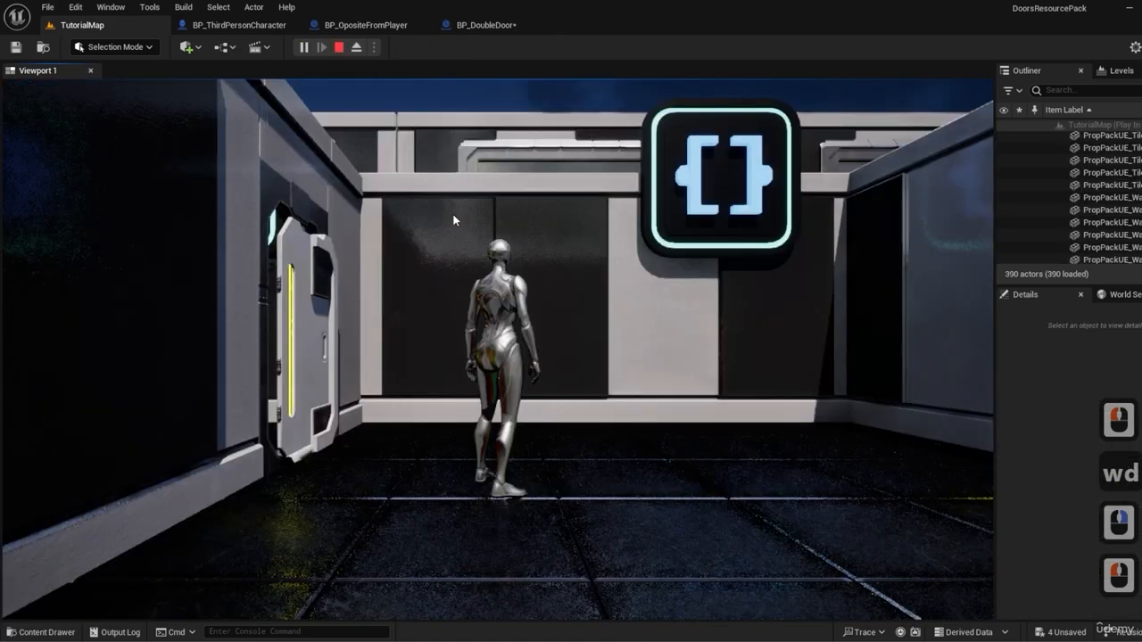
pyautogui.click(527, 252)
pyautogui.press('w')
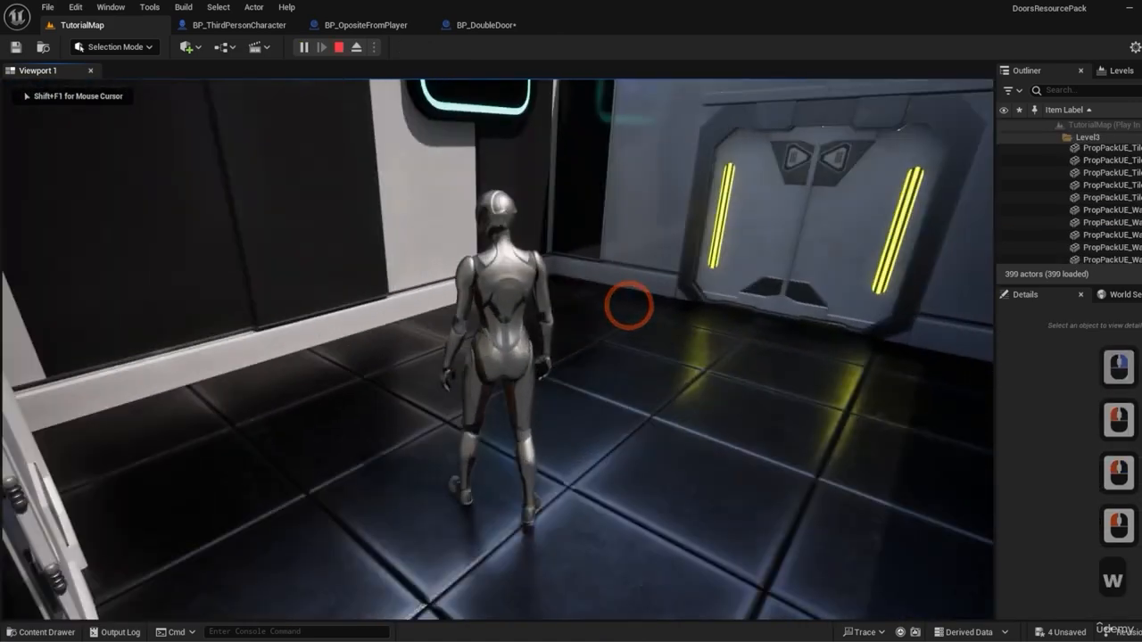
pyautogui.press('d')
pyautogui.press('d')
pyautogui.press('w')
pyautogui.press('d')
pyautogui.press('w')
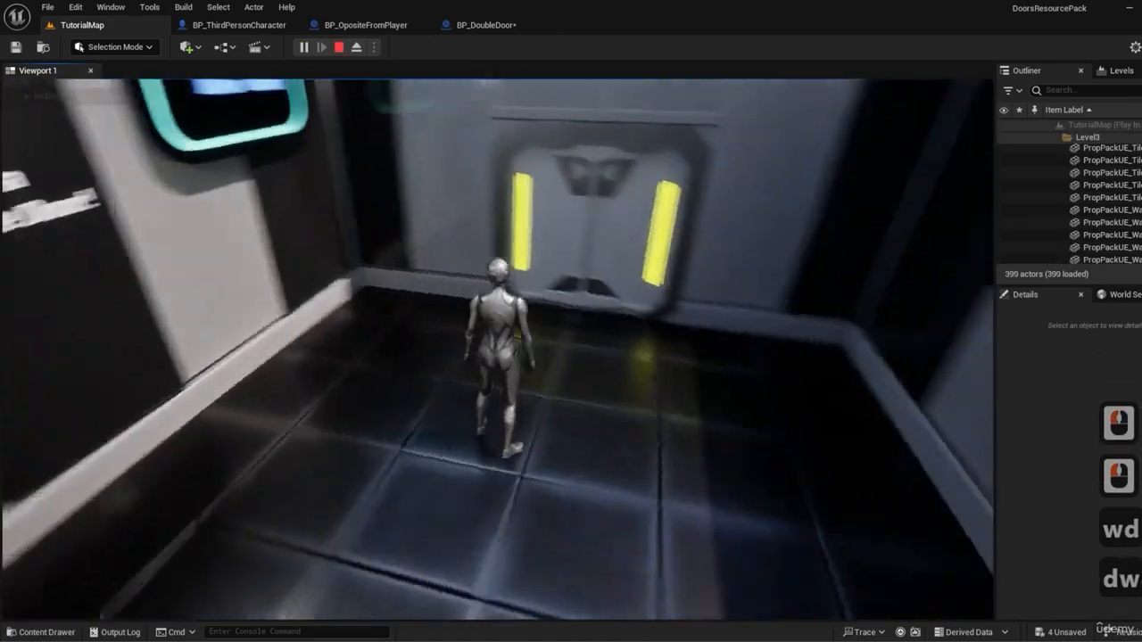
pyautogui.press('w')
pyautogui.press('e')
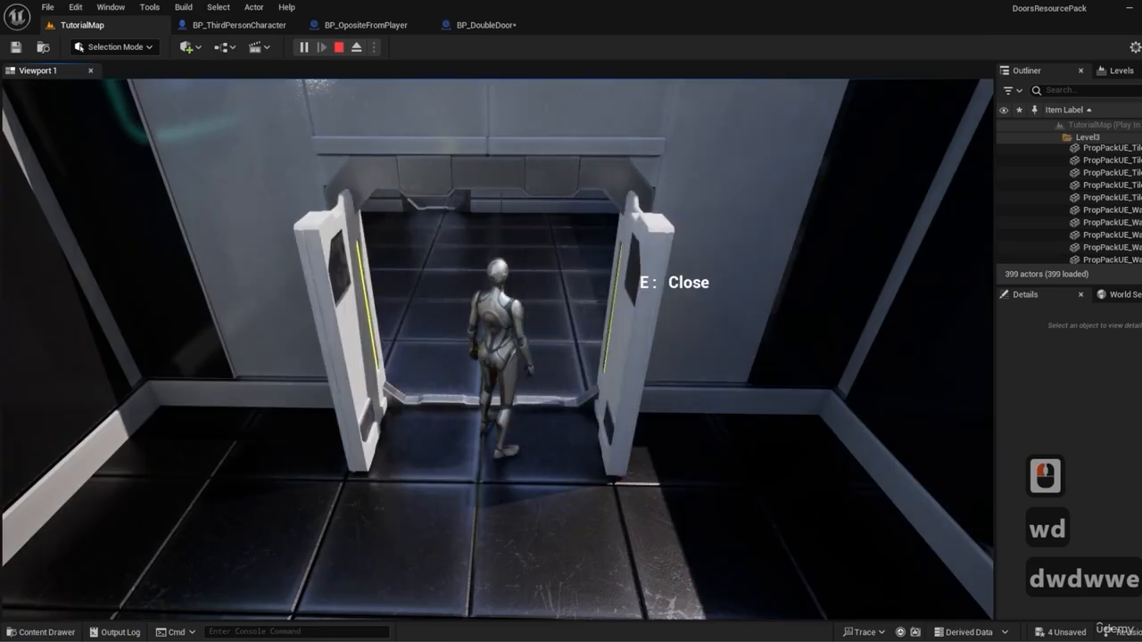
pyautogui.press('e')
pyautogui.press('e')
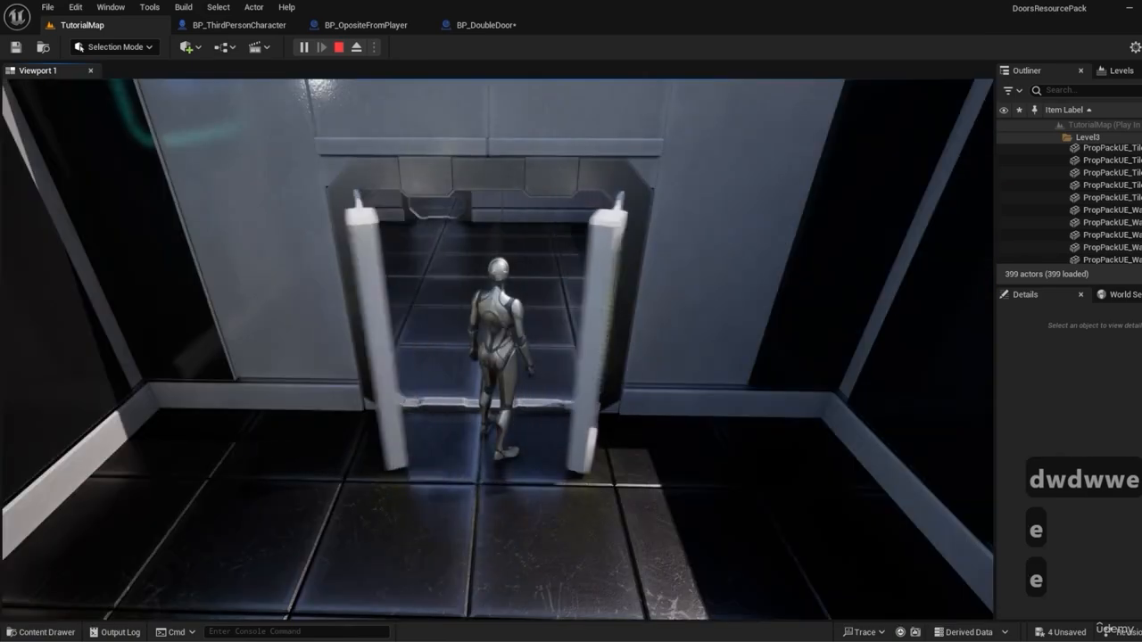
# Step: Go through the double door, test opening and closing it from the other side, and end the play session
pyautogui.press('w')
pyautogui.press('e')
pyautogui.press('w')
pyautogui.press('a')
pyautogui.press('w')
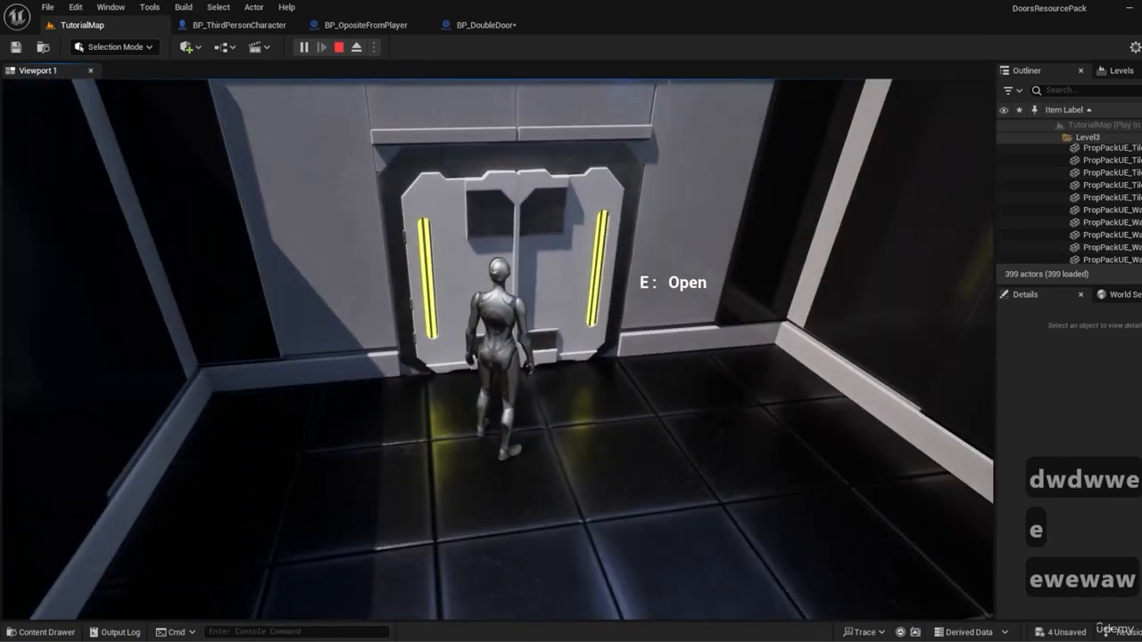
pyautogui.press('e')
pyautogui.press('e')
pyautogui.press('d')
pyautogui.press('w')
pyautogui.press('e')
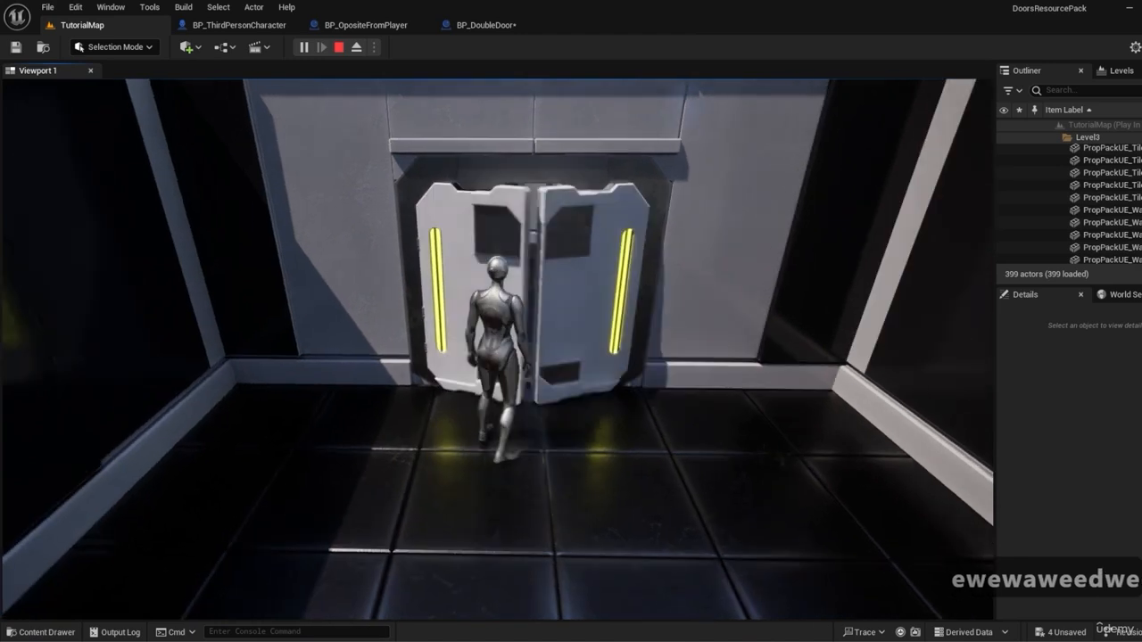
pyautogui.press('e')
pyautogui.press('e')
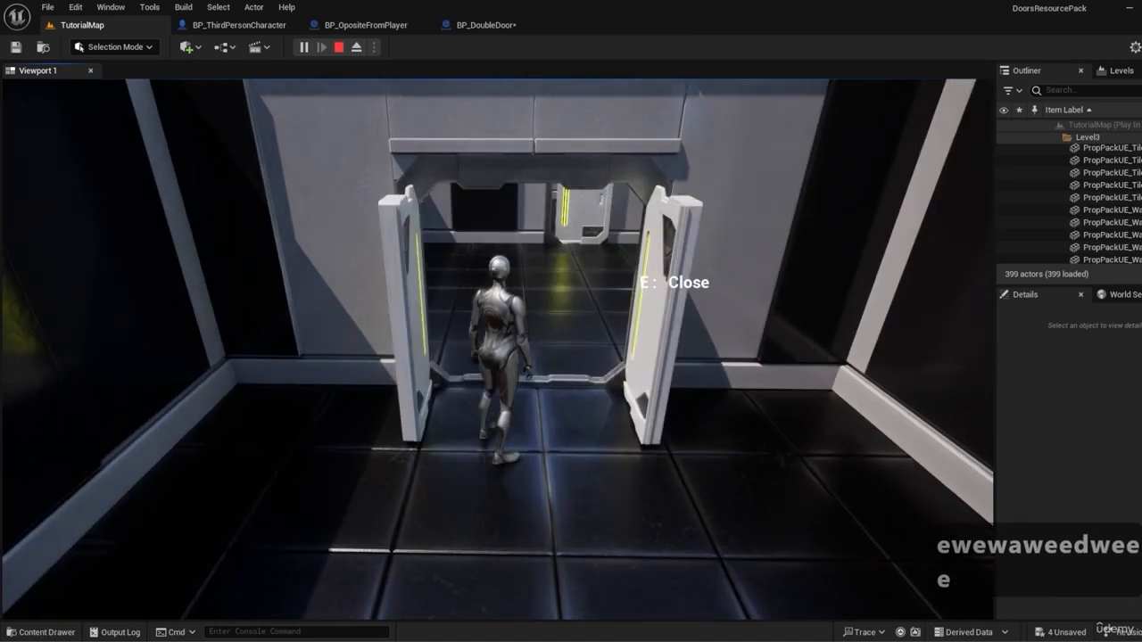
pyautogui.press('e')
pyautogui.press('Escape')
# Step: In BP_DoubleDoor's Event Graph, swap the B inputs so Open Angle times -1 feeds the first Lerp and plain Open Angle the second
pyautogui.click(486, 25)
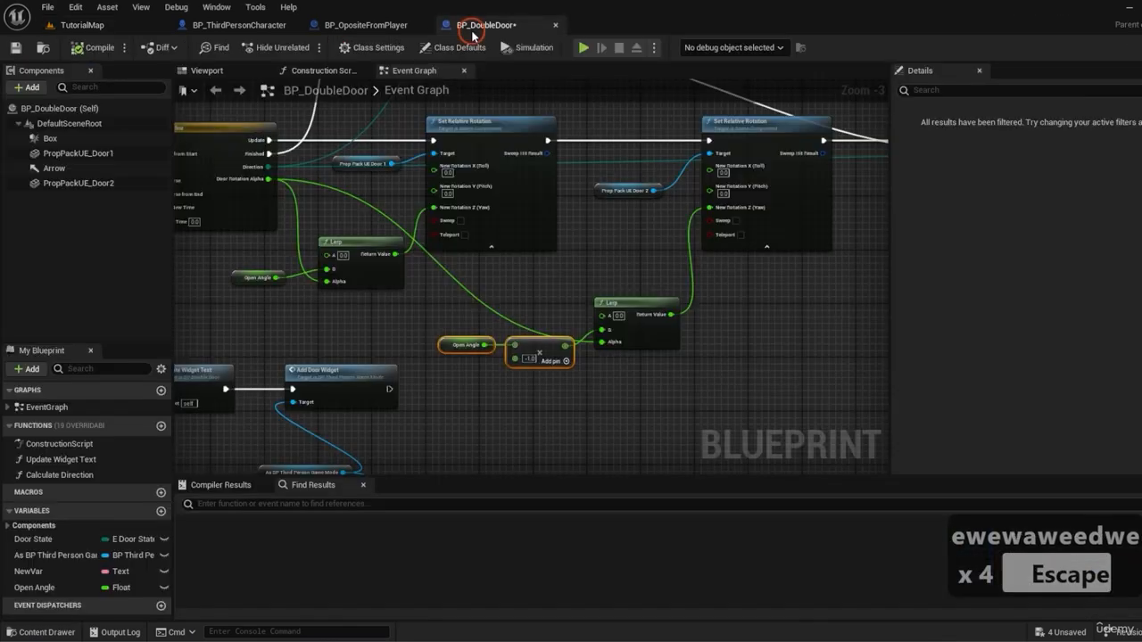
pyautogui.click(549, 421)
pyautogui.moveTo(447, 308); pyautogui.dragTo(538, 292, button='right')
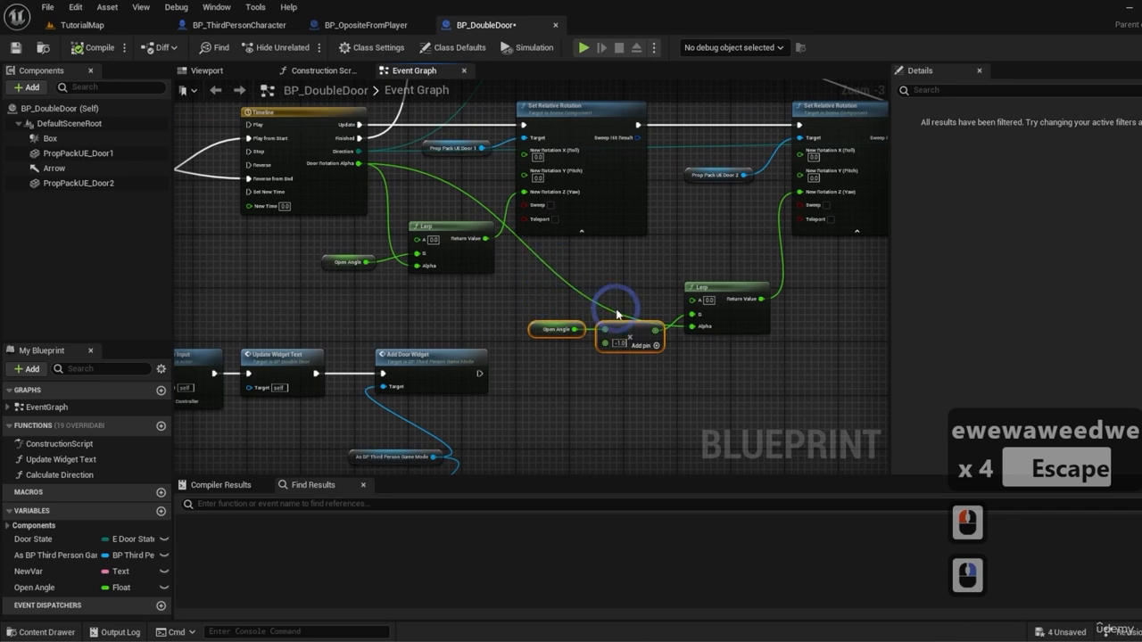
pyautogui.keyDown('ctrl'); pyautogui.moveTo(695, 316); pyautogui.dragTo(614, 306); pyautogui.keyUp('ctrl')
pyautogui.keyDown('ctrl'); pyautogui.moveTo(426, 260); pyautogui.dragTo(704, 319); pyautogui.keyUp('ctrl')
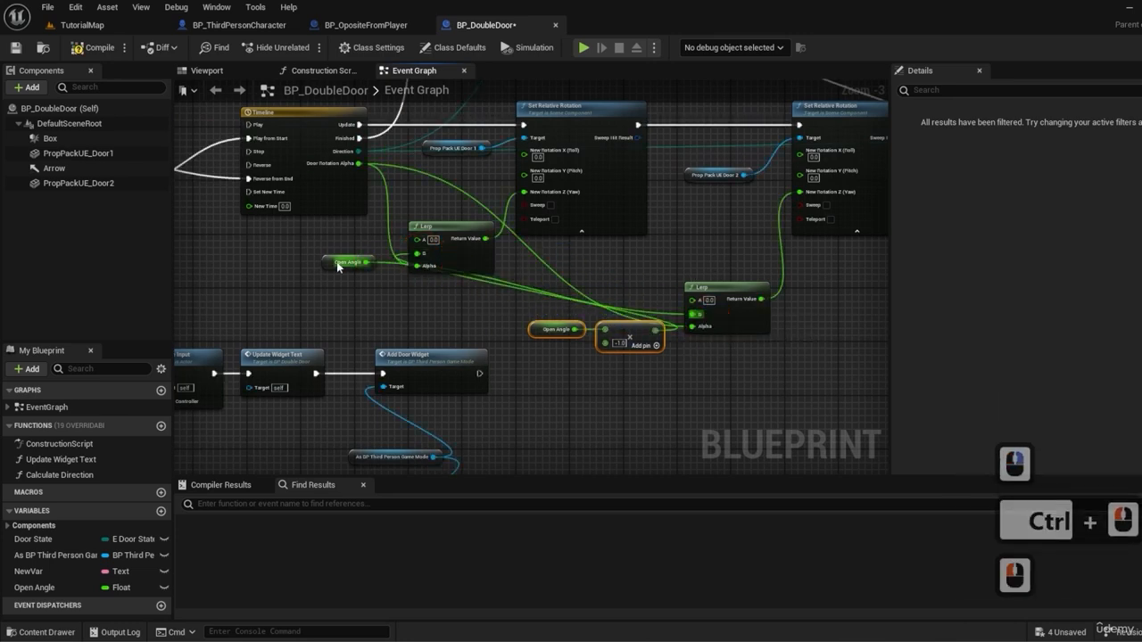
# Step: Rearrange the Open Angle and multiply nodes beside the Lerp nodes they feed and compile the blueprint
pyautogui.moveTo(336, 265); pyautogui.dragTo(659, 393)
pyautogui.moveTo(560, 382); pyautogui.dragTo(354, 275)
pyautogui.moveTo(665, 390); pyautogui.dragTo(634, 294)
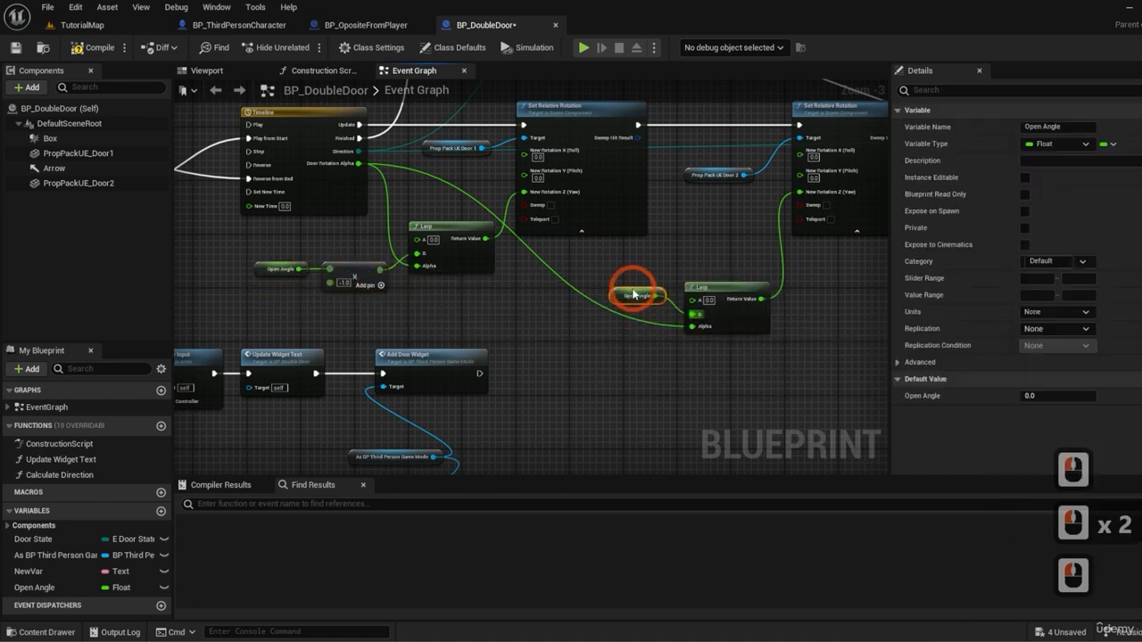
pyautogui.doubleClick(327, 273)
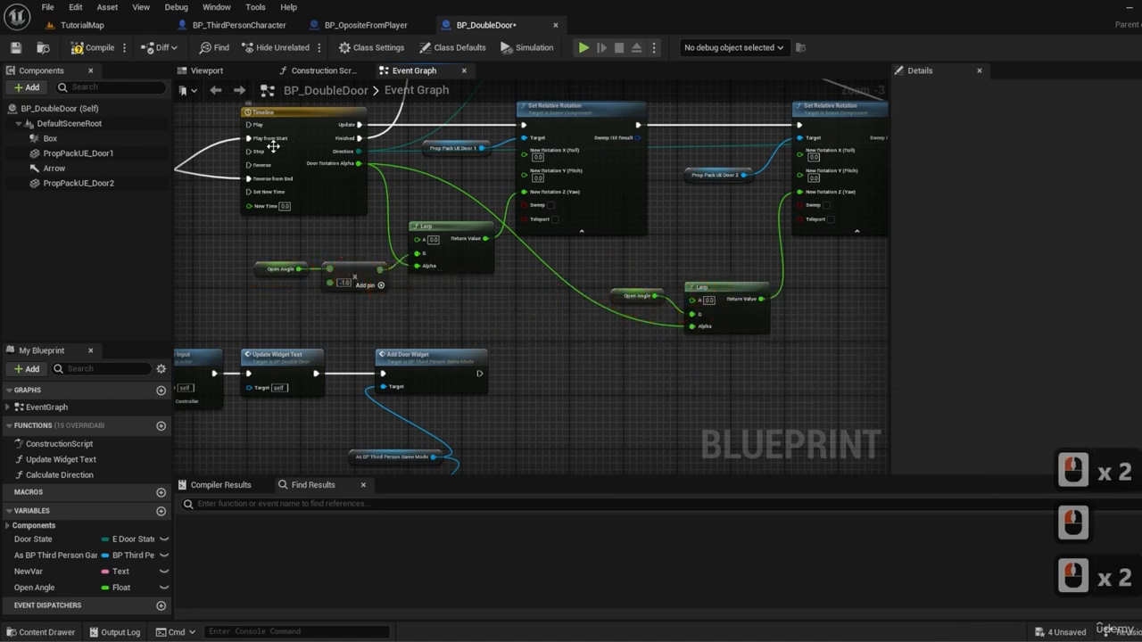
pyautogui.click(92, 49)
# Step: Play TutorialMap again and check which way the double door swings when opened from the starting side
pyautogui.click(82, 25)
pyautogui.click(323, 49)
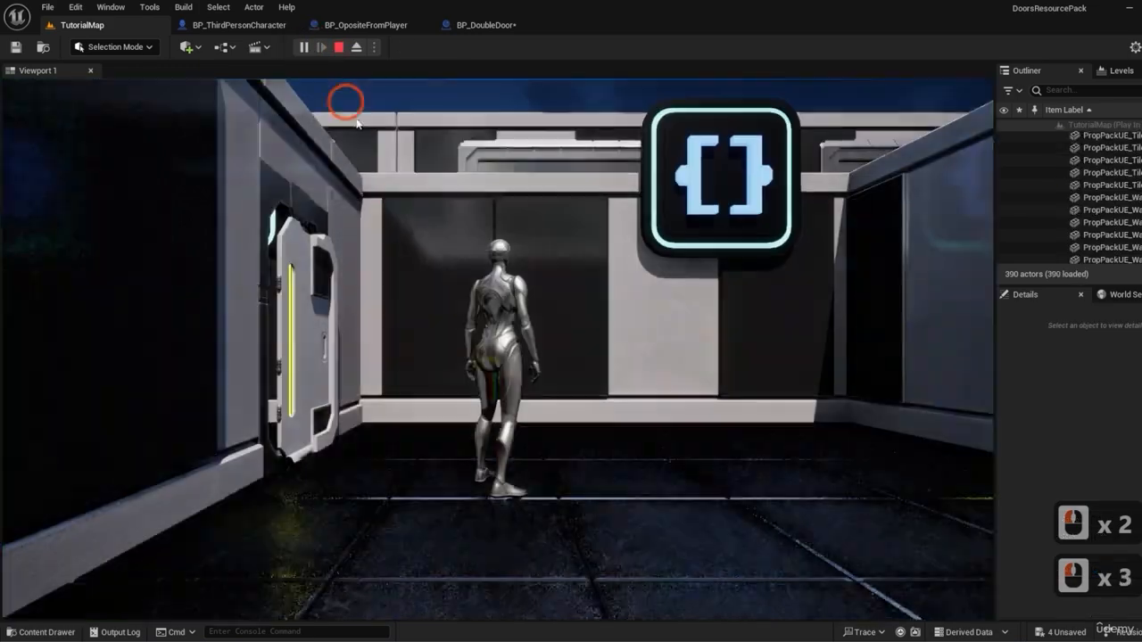
pyautogui.press('w')
pyautogui.press('e')
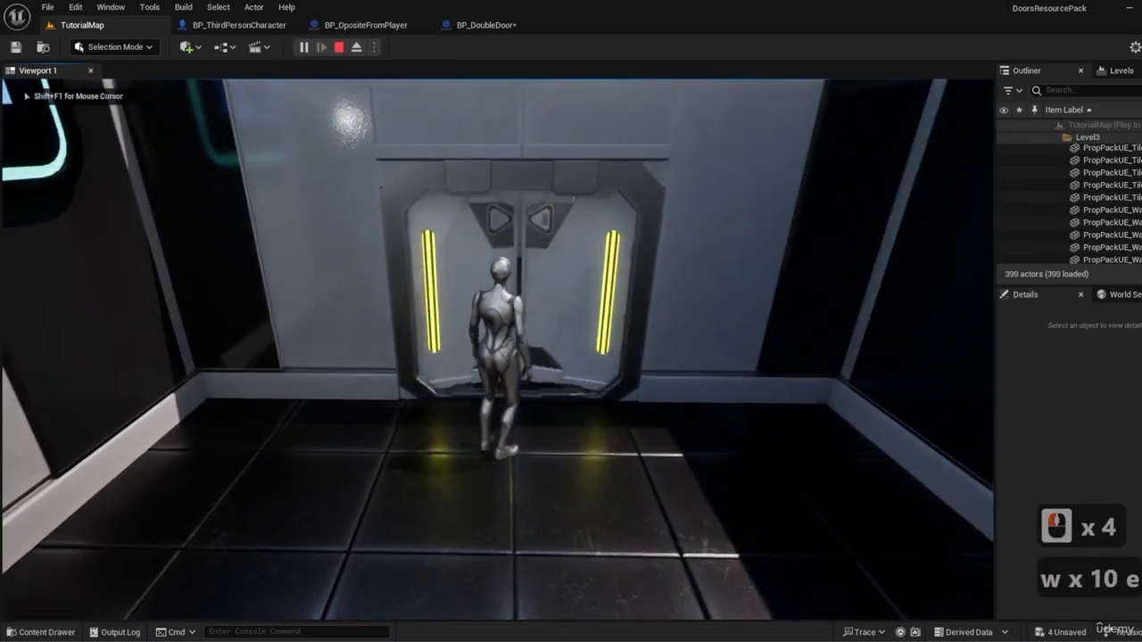
pyautogui.press('e')
pyautogui.press('e')
pyautogui.press('w')
pyautogui.press('e')
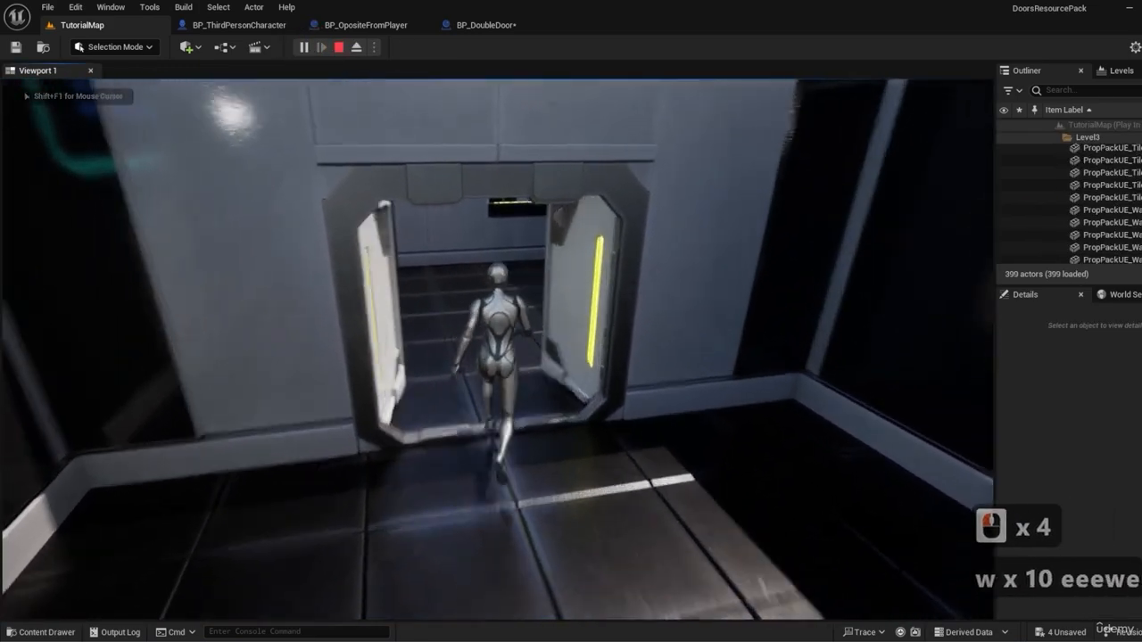
pyautogui.press('e')
# Step: Pass through the double door, check its swing direction from the far side, and return to the starting room
pyautogui.press('w')
pyautogui.press('a')
pyautogui.press('e')
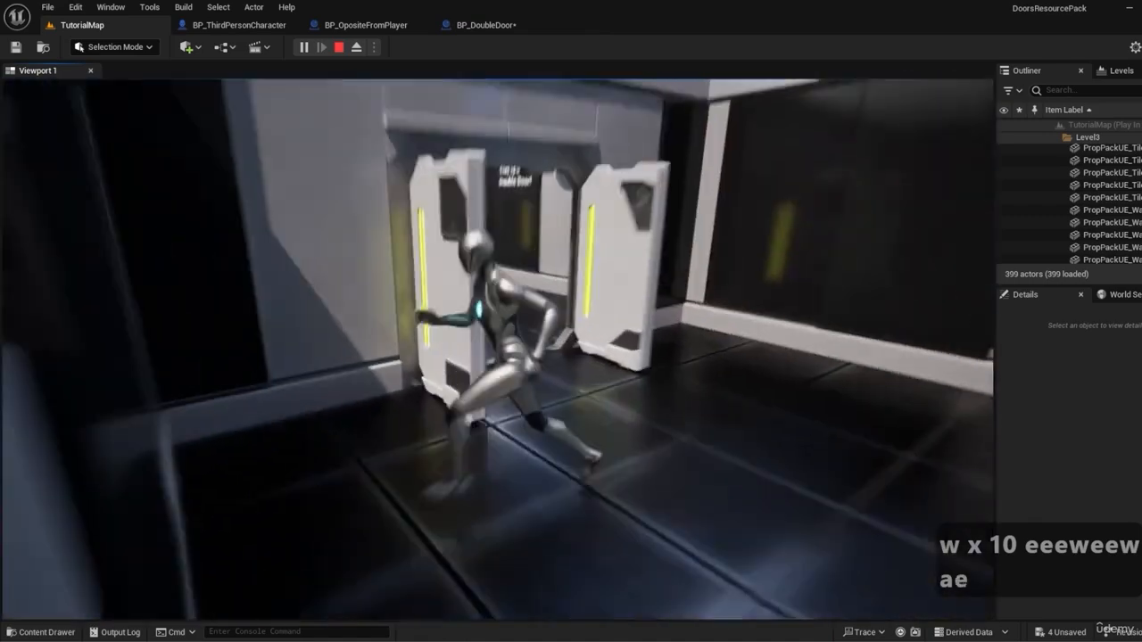
pyautogui.press('d')
pyautogui.press('w')
pyautogui.press('e')
pyautogui.press('e')
pyautogui.press('d')
pyautogui.press('w')
pyautogui.press('e')
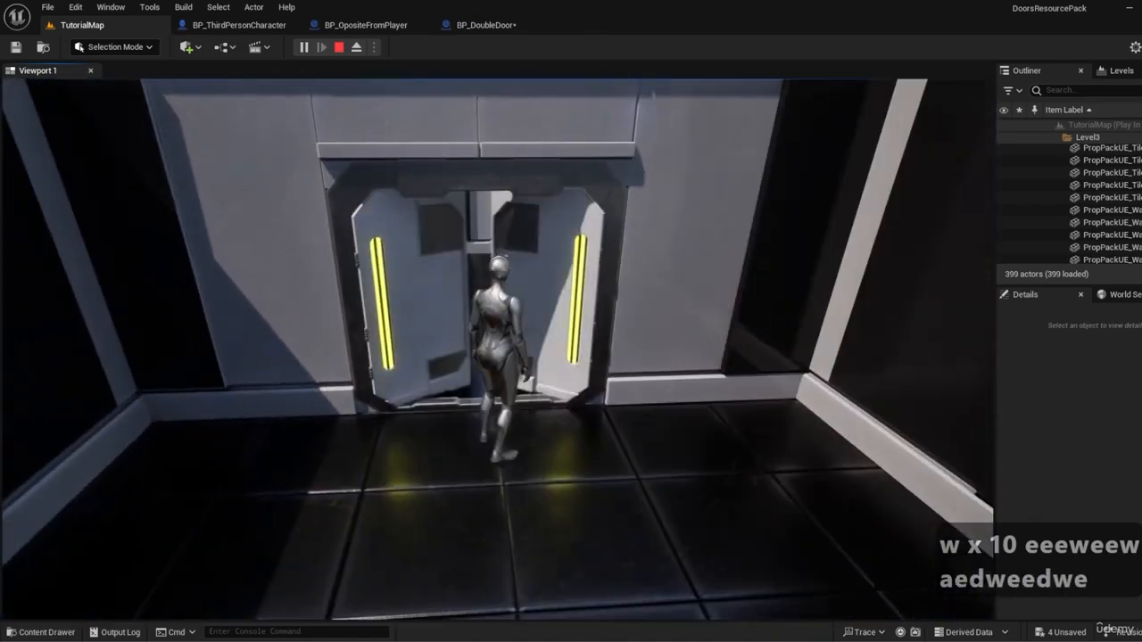
pyautogui.press('w')
pyautogui.press('e')
pyautogui.press('a')
pyautogui.press('d')
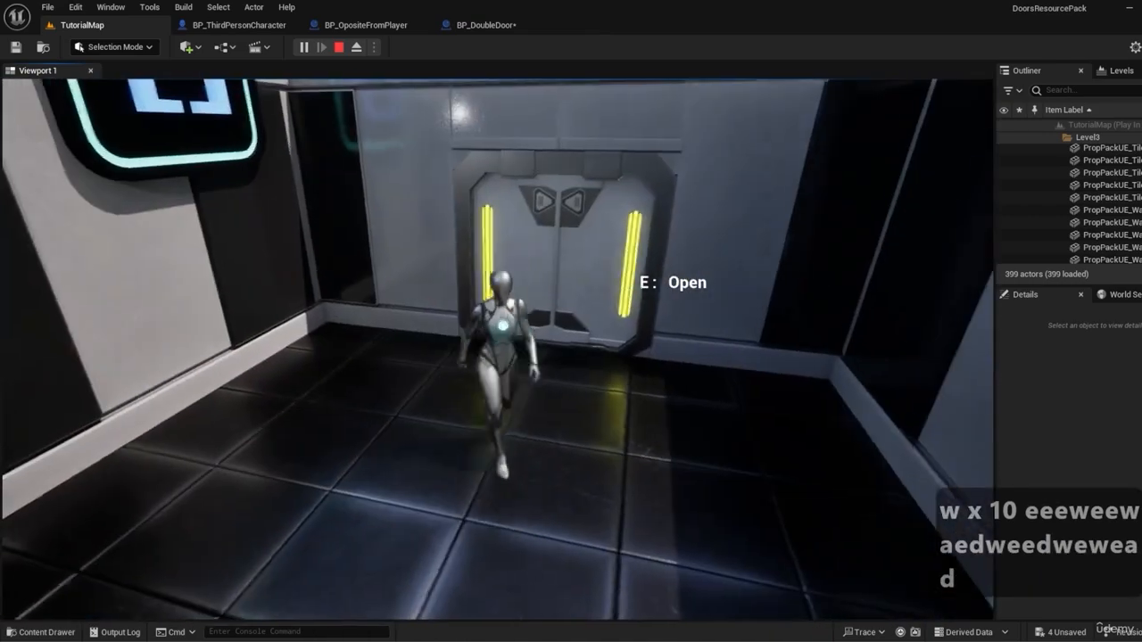
# Step: Open and close the double door once more from the starting side, and stop the play session
pyautogui.press('w')
pyautogui.press('e')
pyautogui.press('d')
pyautogui.press('w')
pyautogui.press('e')
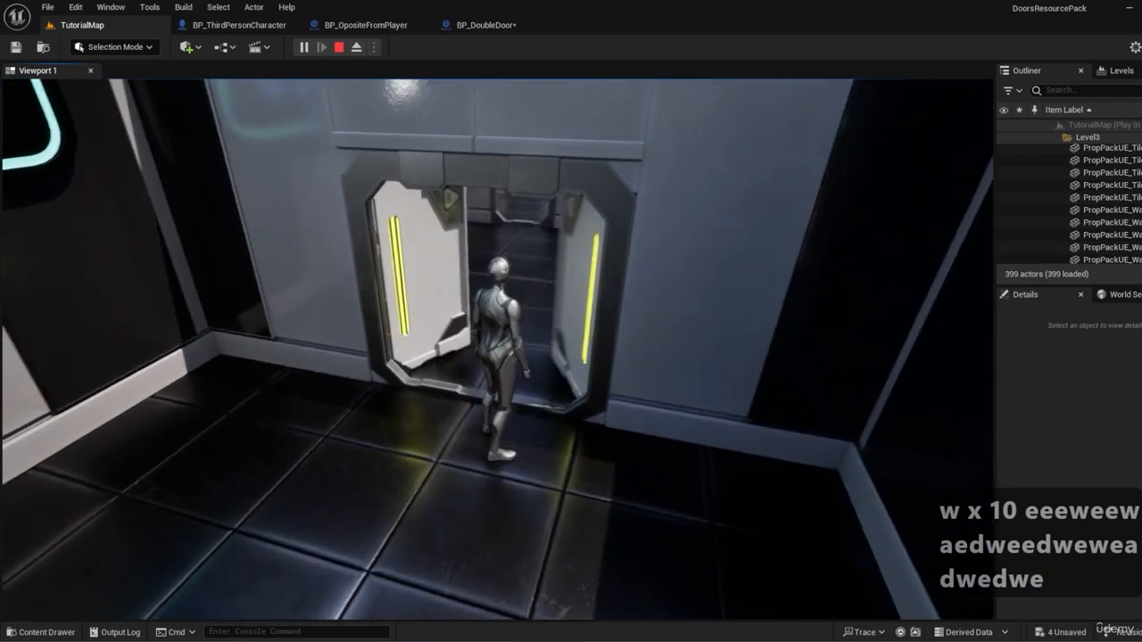
pyautogui.press('s')
pyautogui.press('w')
pyautogui.press('e')
pyautogui.press('s')
pyautogui.press('a')
pyautogui.press('w')
pyautogui.press('d')
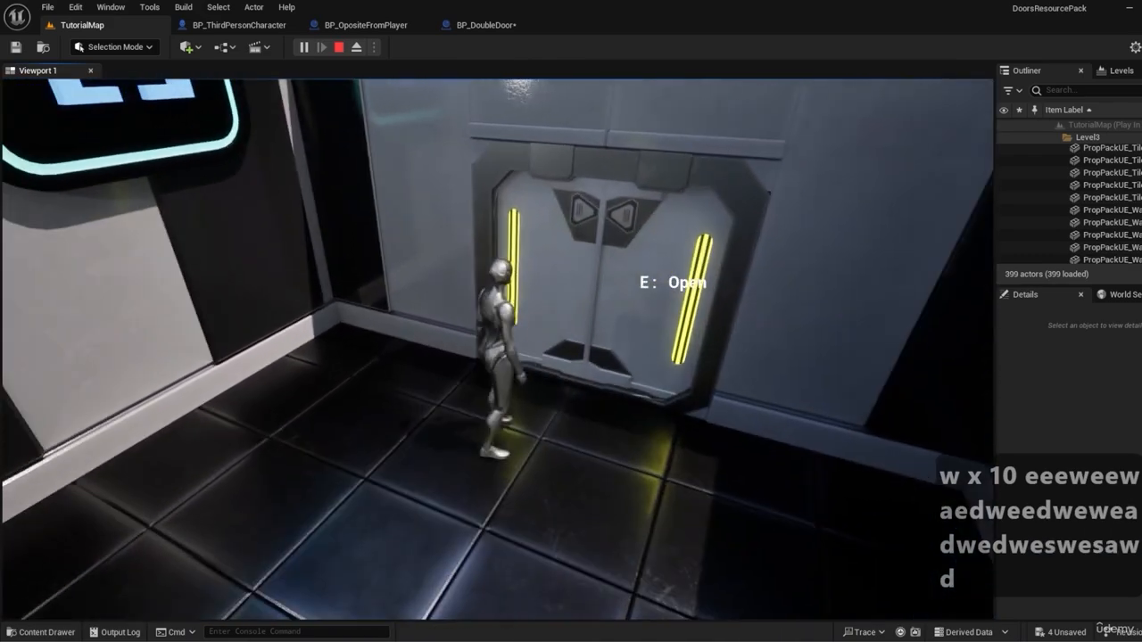
pyautogui.press('s')
pyautogui.press('Escape')
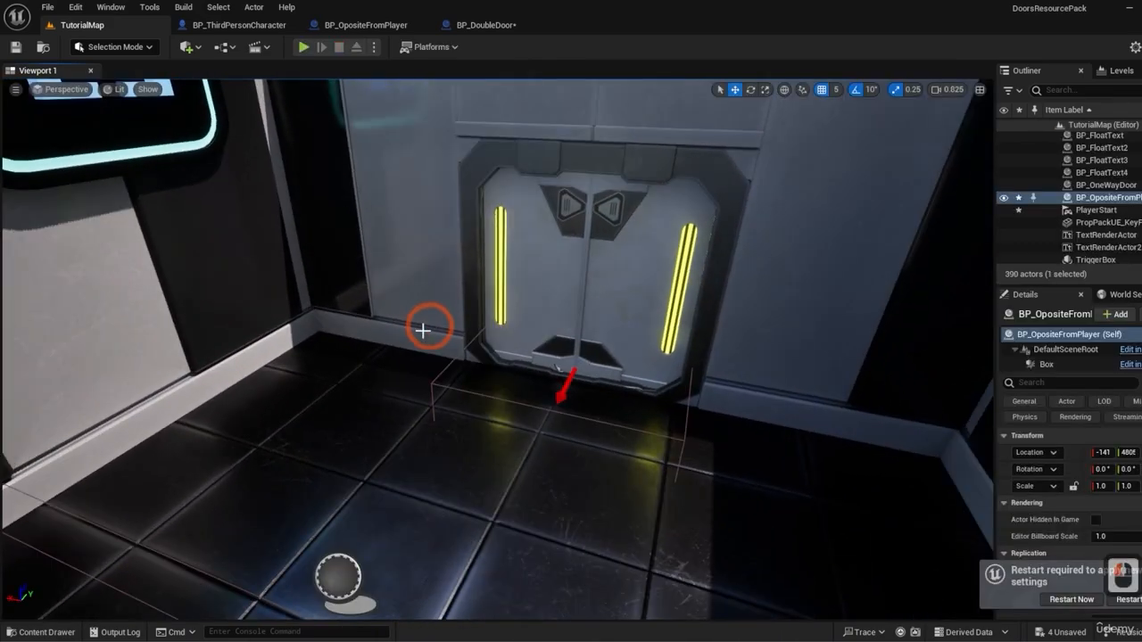
# Step: Add a Play Sound 2D node between the Open output of Switch on E_DoorState and the Timeline in BP_DoubleDoor
pyautogui.click(486, 25)
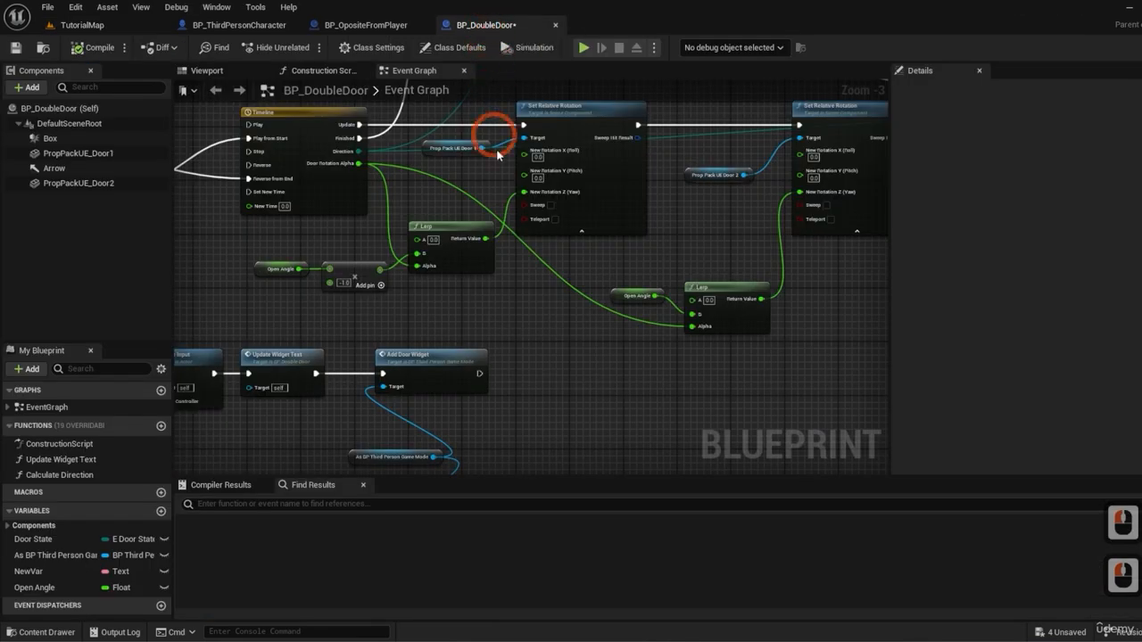
pyautogui.moveTo(439, 194); pyautogui.dragTo(917, 264, button='right')
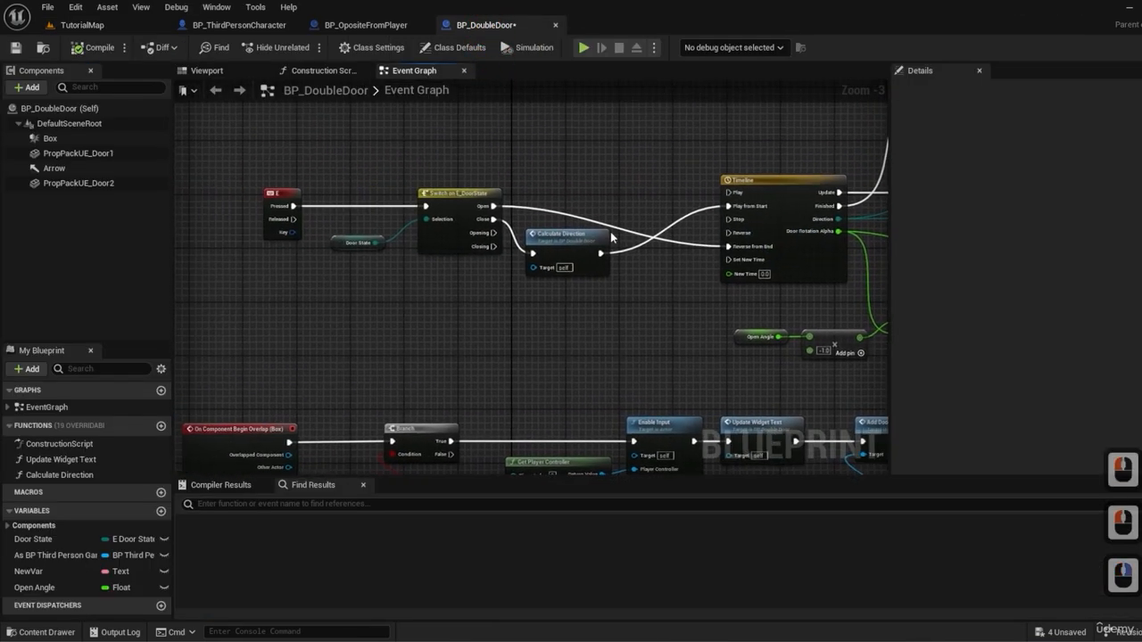
pyautogui.moveTo(536, 180); pyautogui.dragTo(576, 208, button='right')
pyautogui.moveTo(601, 190); pyautogui.dragTo(600, 189)
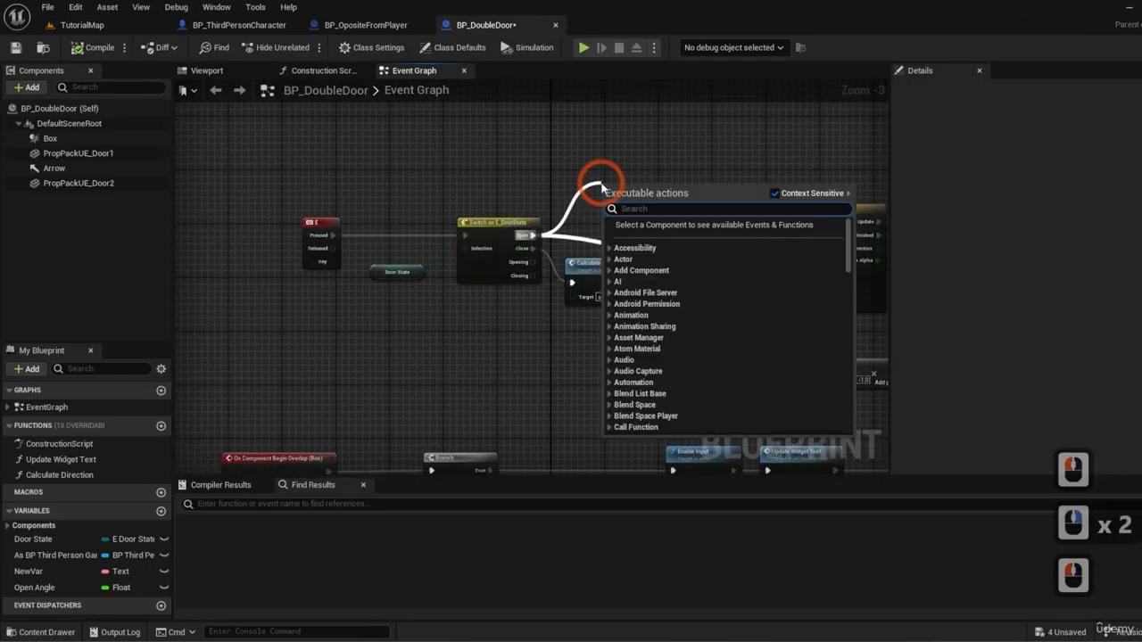
pyautogui.write('play sound 2')
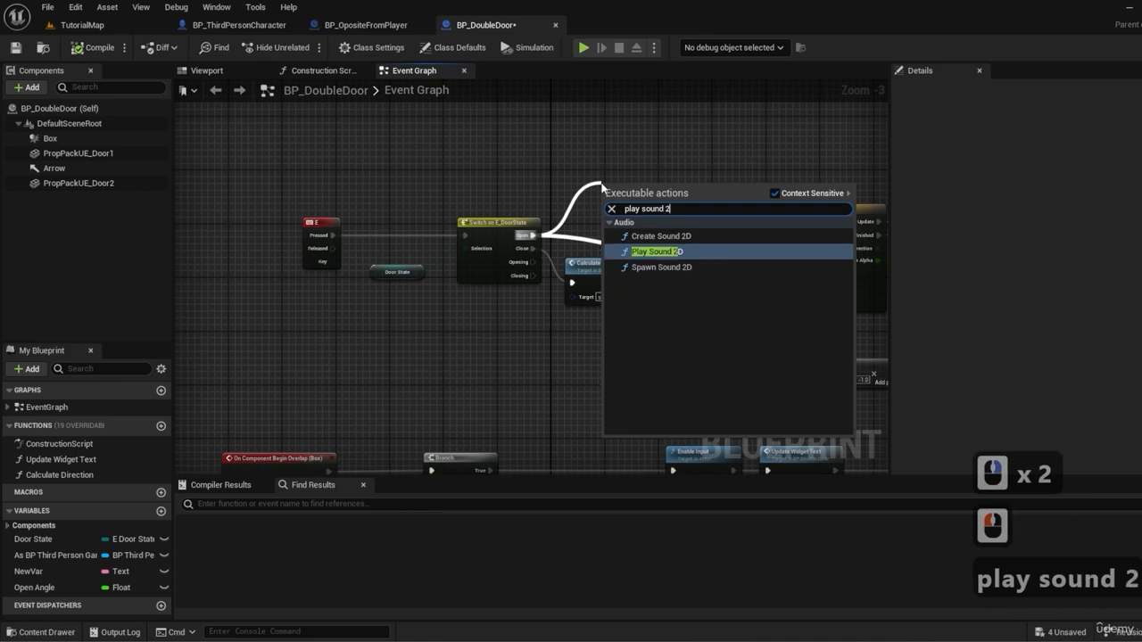
pyautogui.write('d')
pyautogui.press('Return')
pyautogui.moveTo(625, 187); pyautogui.dragTo(629, 149)
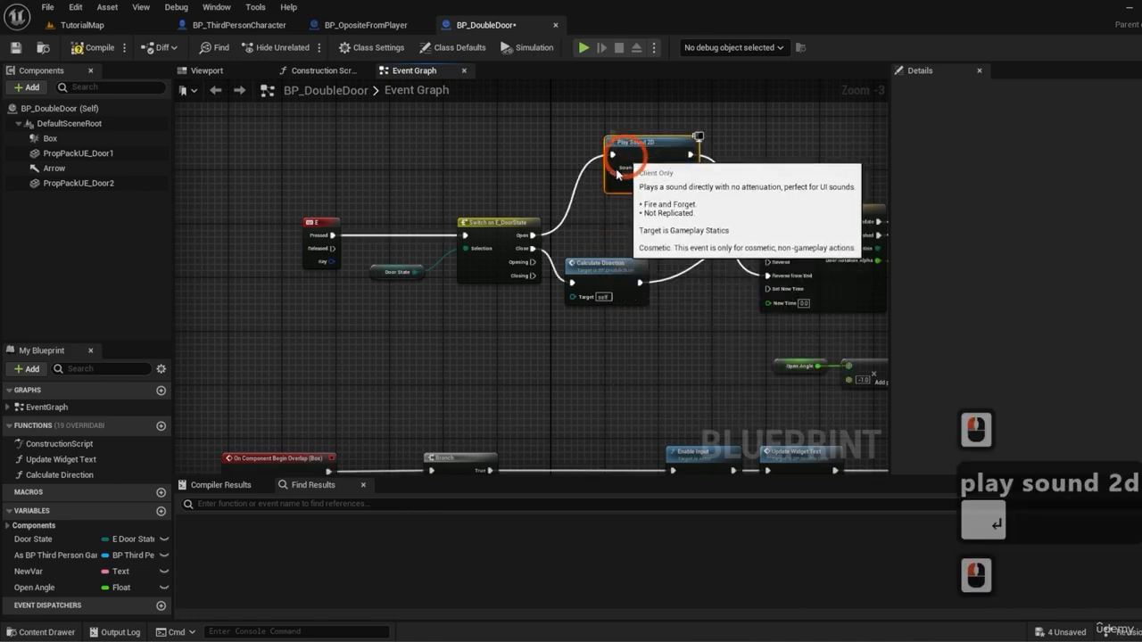
# Step: Position the Play Sound 2D node above Calculate Direction, between the switch and the Timeline
pyautogui.moveTo(592, 123); pyautogui.dragTo(541, 161, button='right')
pyautogui.scroll(3, 585, 203)
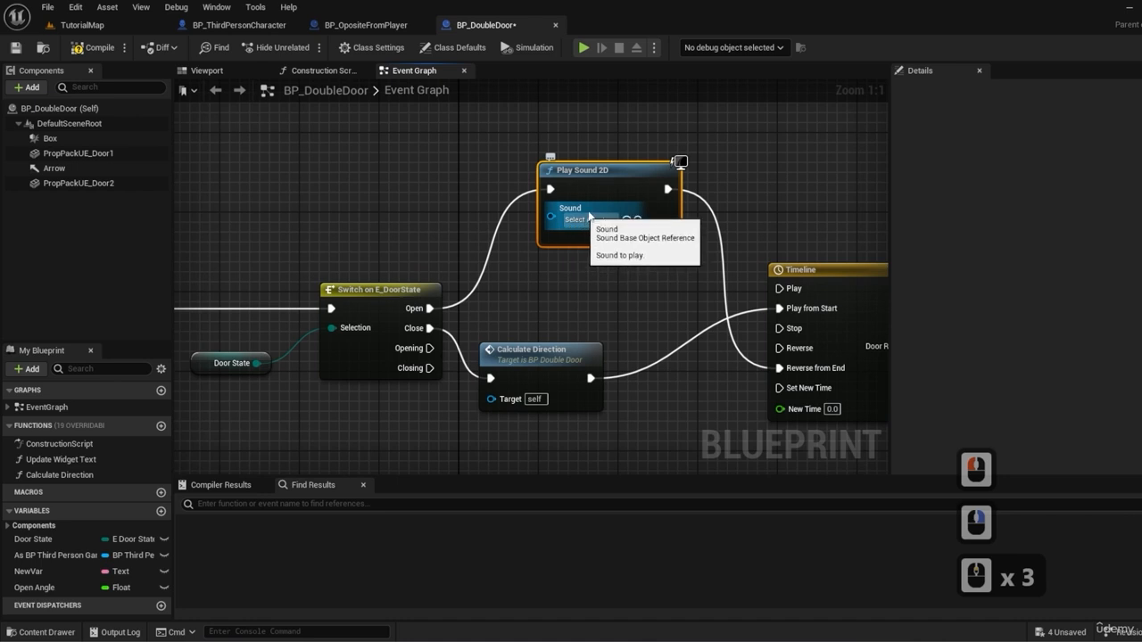
pyautogui.moveTo(609, 182); pyautogui.dragTo(559, 173)
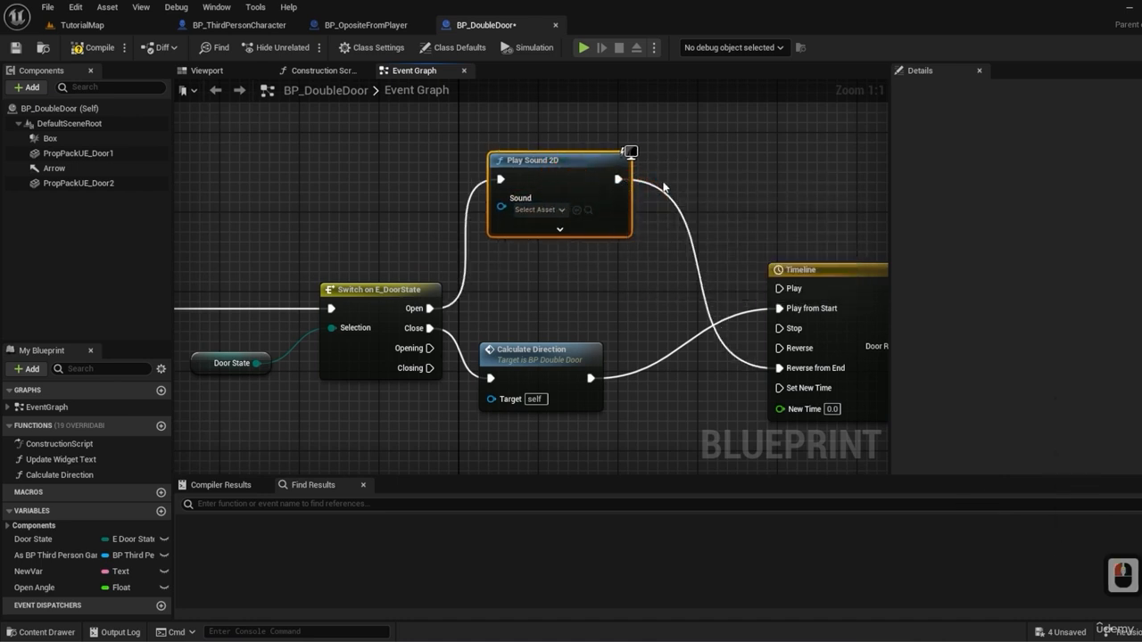
pyautogui.moveTo(568, 178); pyautogui.dragTo(577, 152)
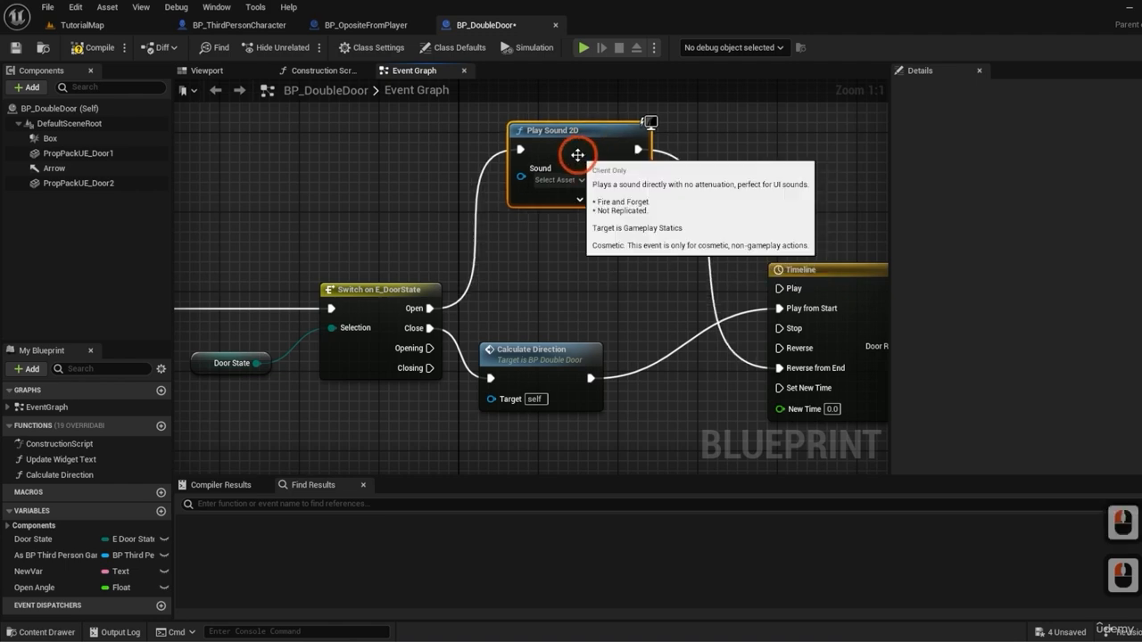
# Step: Expand the Play Sound 2D node's advanced pins and move the node clear above Calculate Direction
pyautogui.click(578, 199)
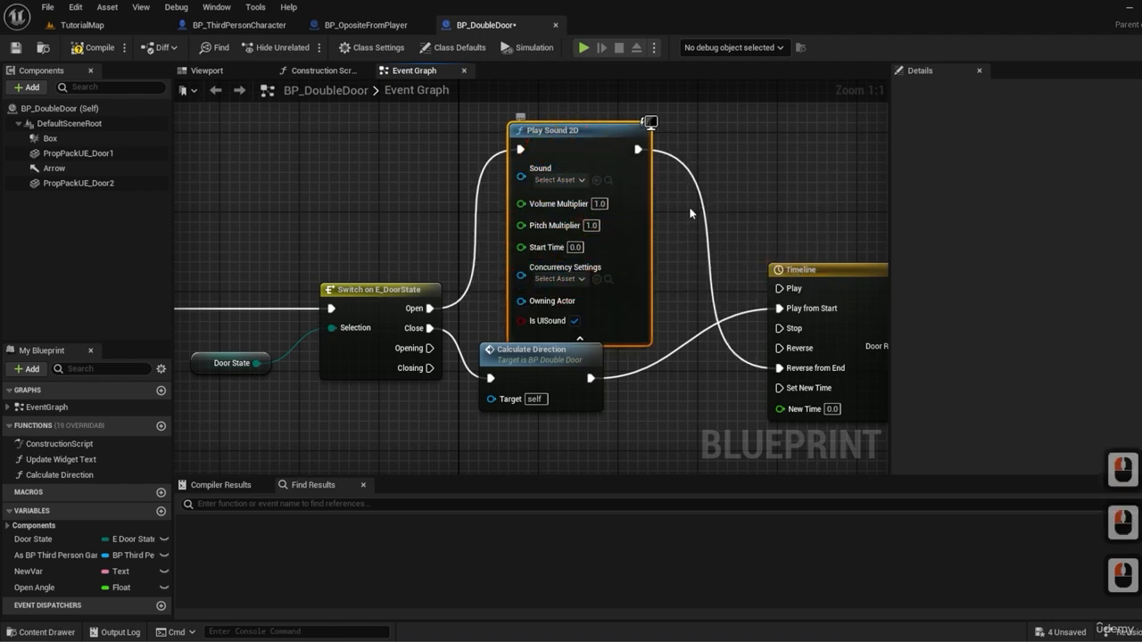
pyautogui.moveTo(688, 206); pyautogui.dragTo(679, 293, button='right')
pyautogui.moveTo(572, 254); pyautogui.dragTo(591, 185)
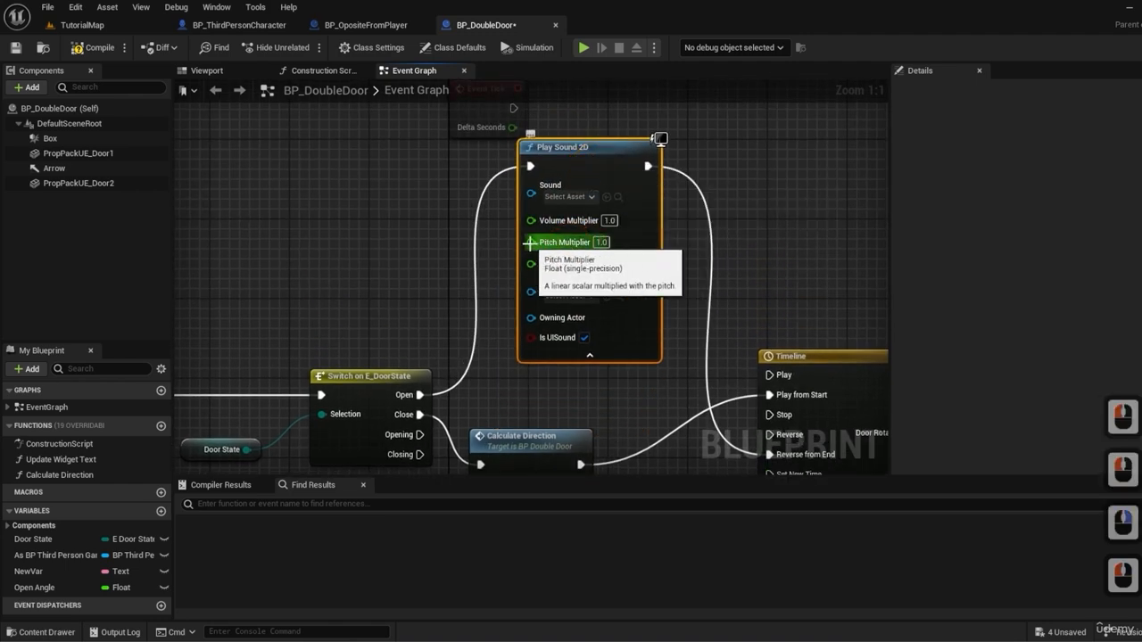
# Step: Assign DoorOpen_Cue as the sound of the Play Sound 2D node
pyautogui.moveTo(531, 242); pyautogui.dragTo(462, 243)
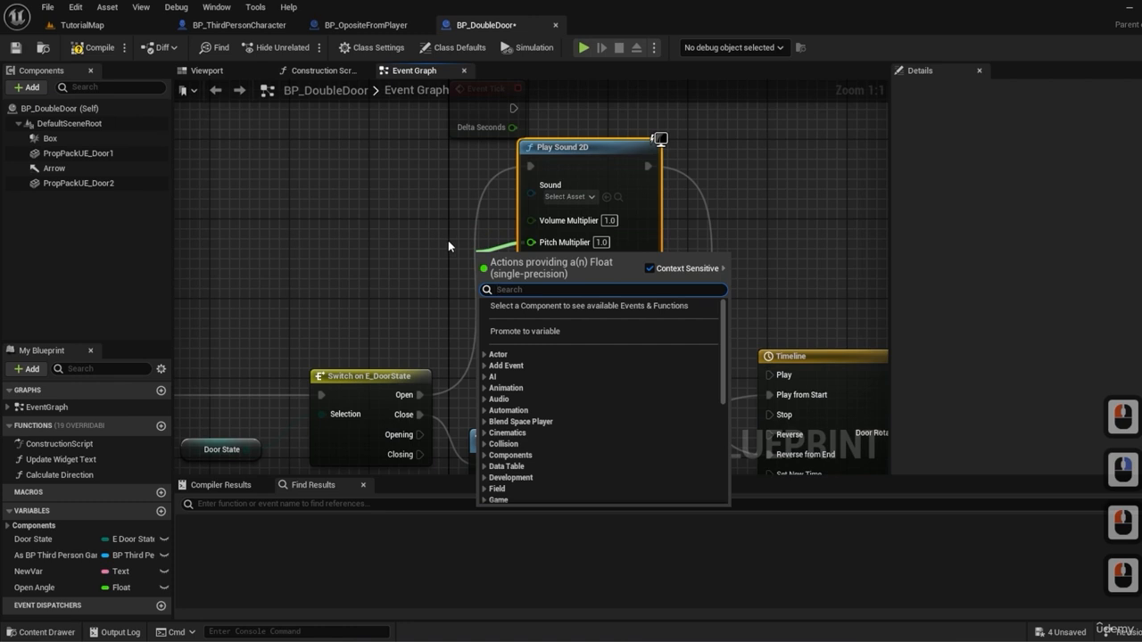
pyautogui.click(448, 240)
pyautogui.click(564, 197)
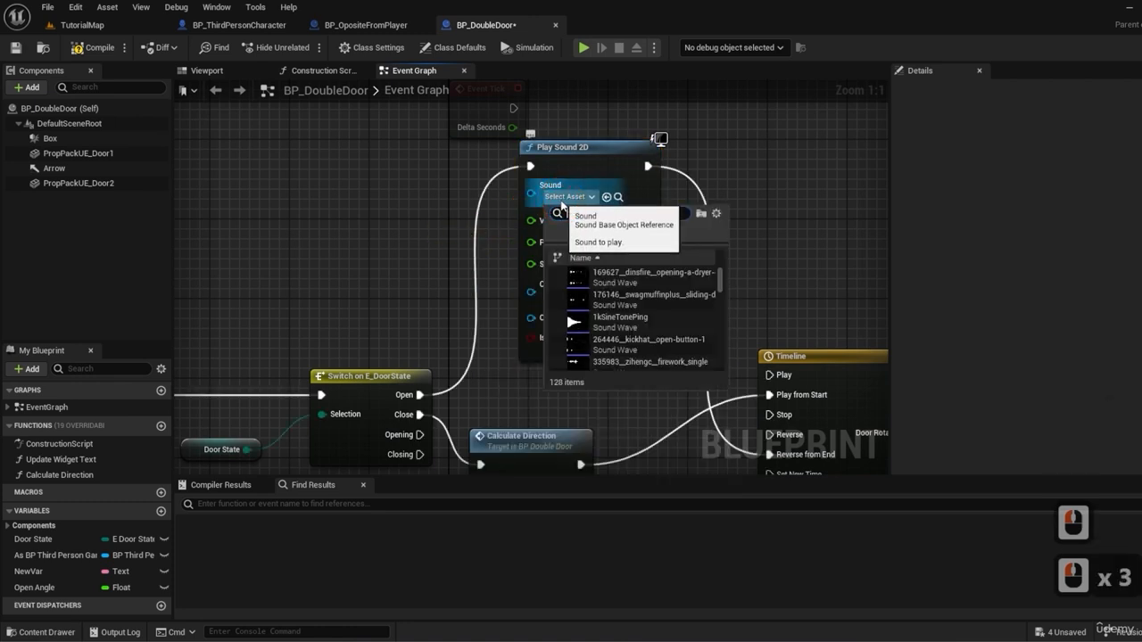
pyautogui.write('dpen')
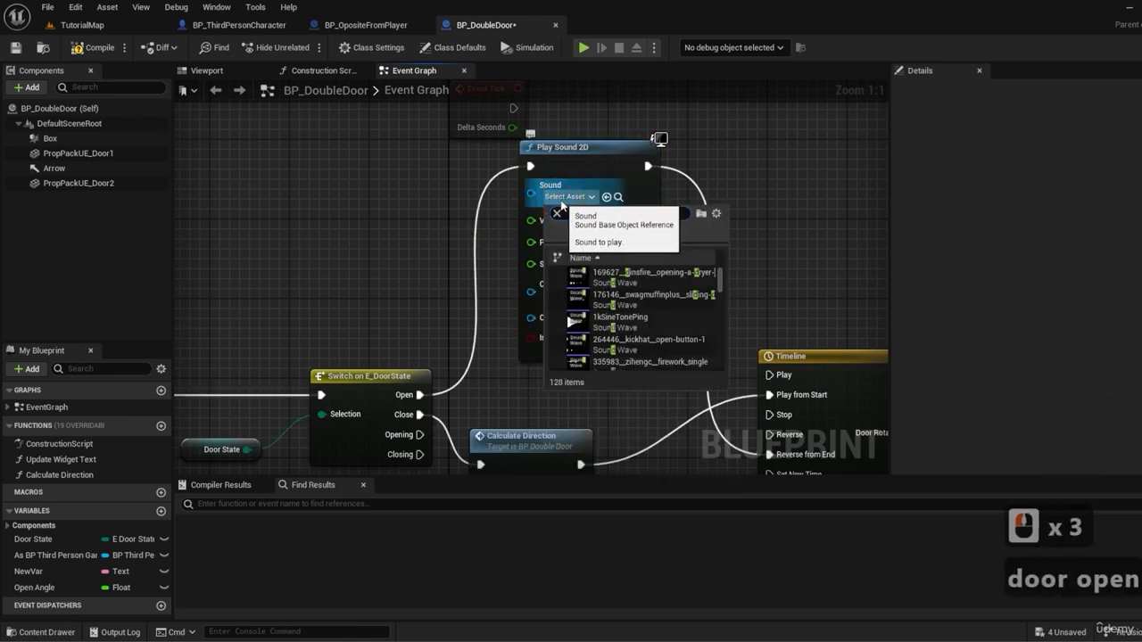
pyautogui.scroll(-13, 672, 299)
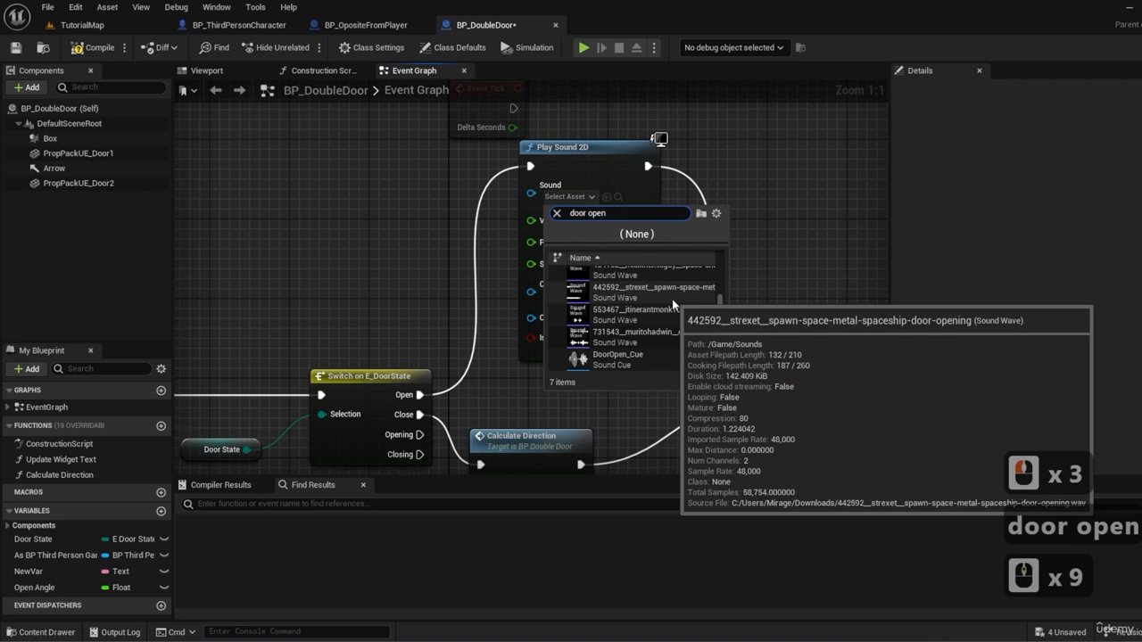
pyautogui.click(619, 361)
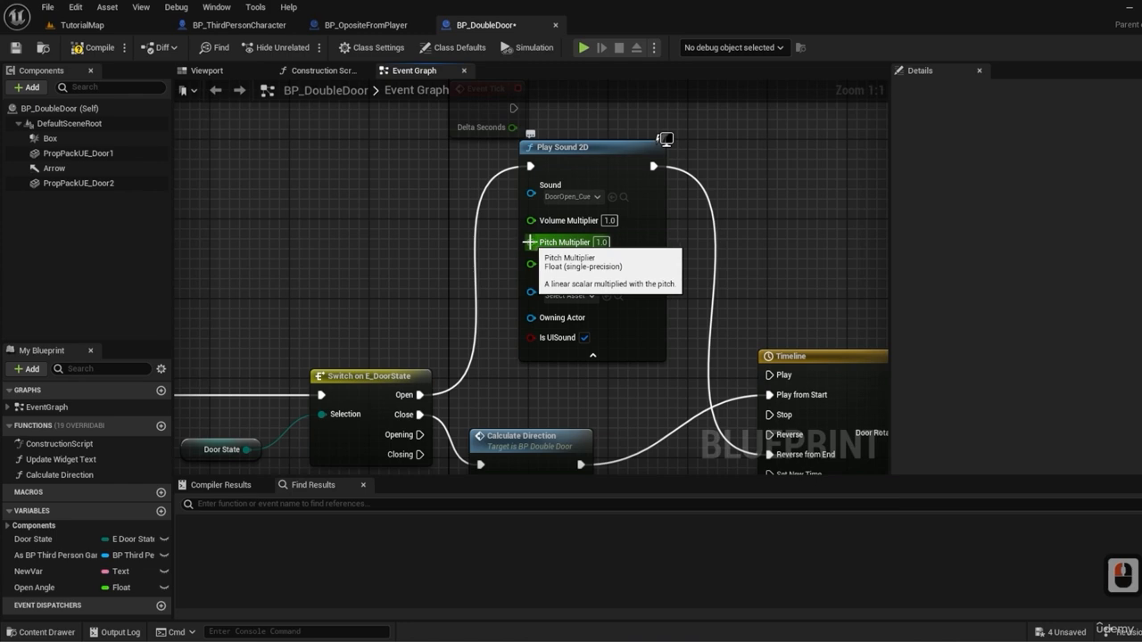
# Step: Feed the Pitch Multiplier from a new Random Float in Range node, placed beside the Play Sound 2D node
pyautogui.moveTo(530, 242); pyautogui.dragTo(448, 242)
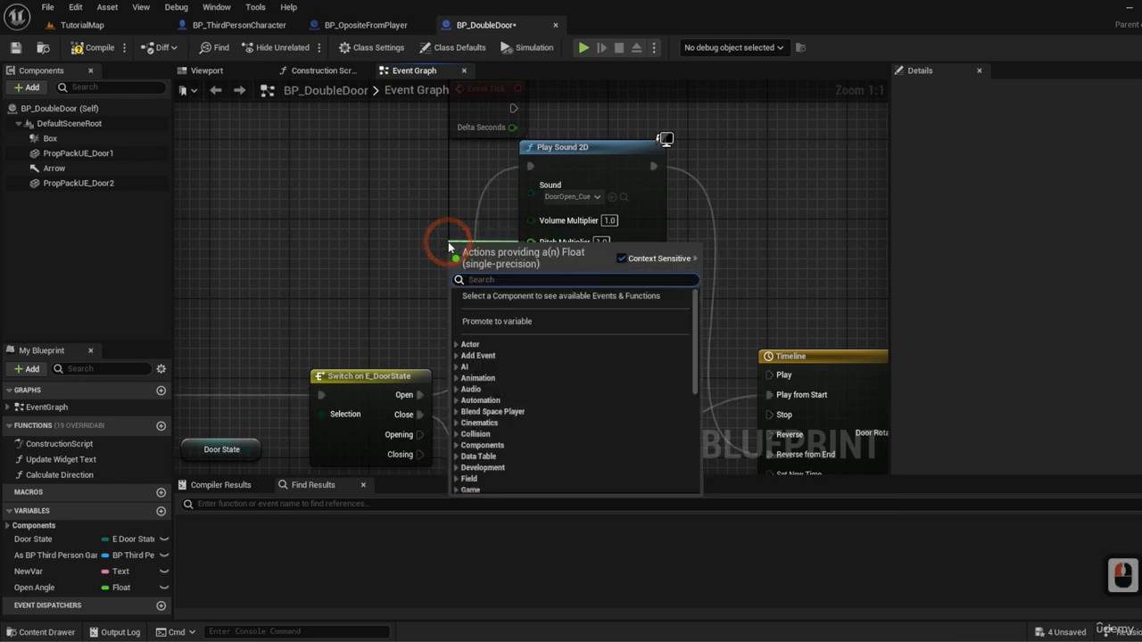
pyautogui.write('random float')
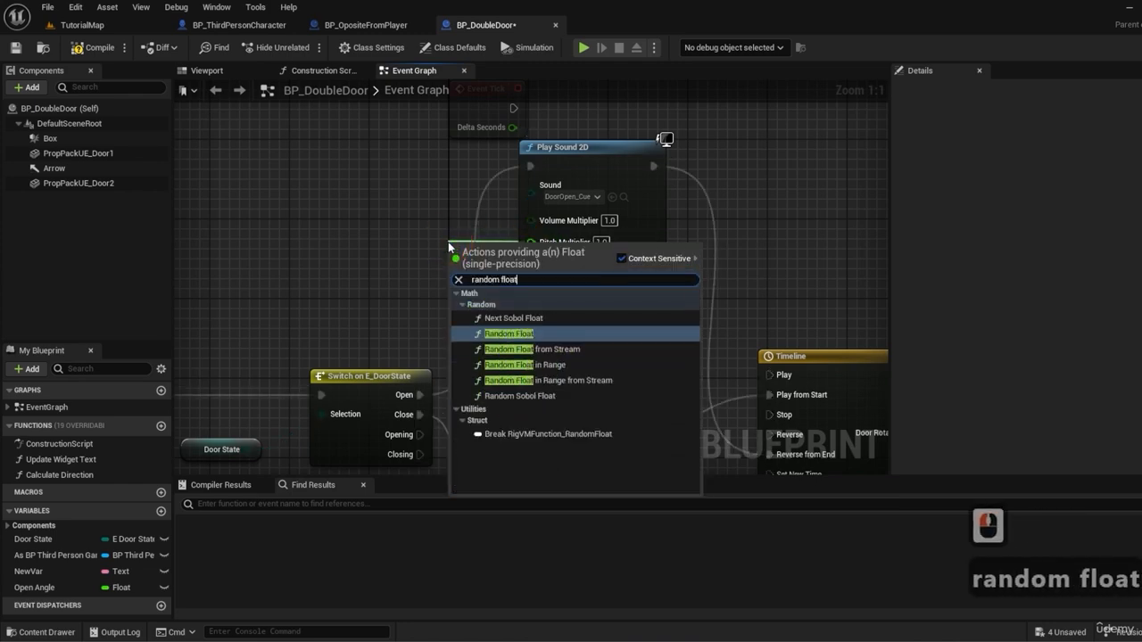
pyautogui.write(' in range')
pyautogui.press('Return')
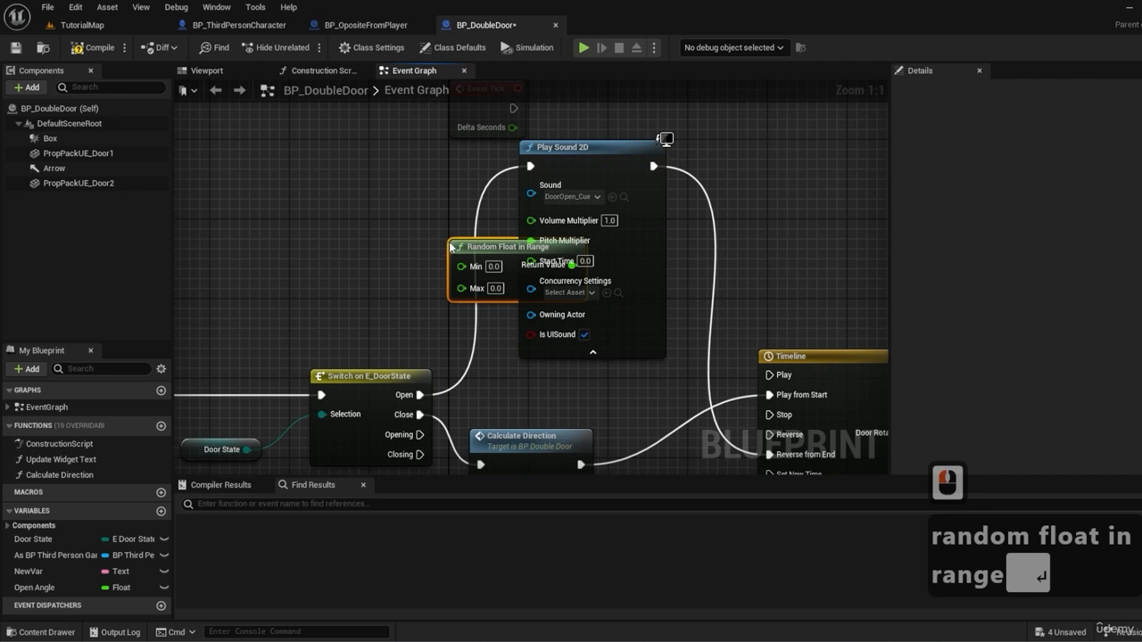
pyautogui.moveTo(483, 245); pyautogui.dragTo(395, 222)
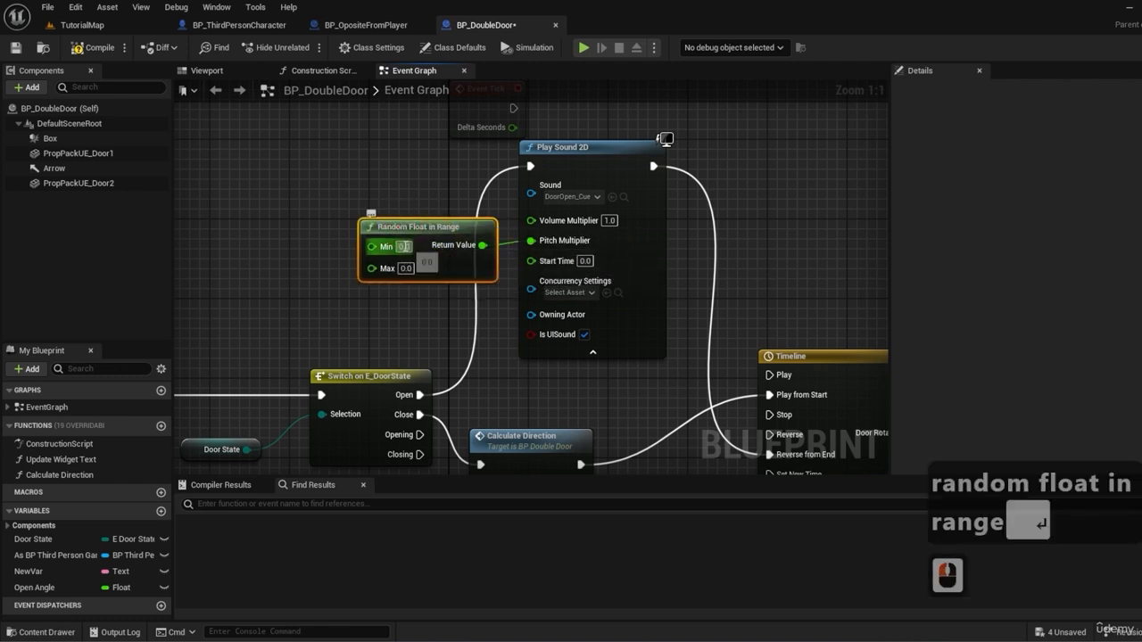
# Step: Set the Random Float in Range node's Min to 1.0 and Max to 1.15
pyautogui.click(403, 246)
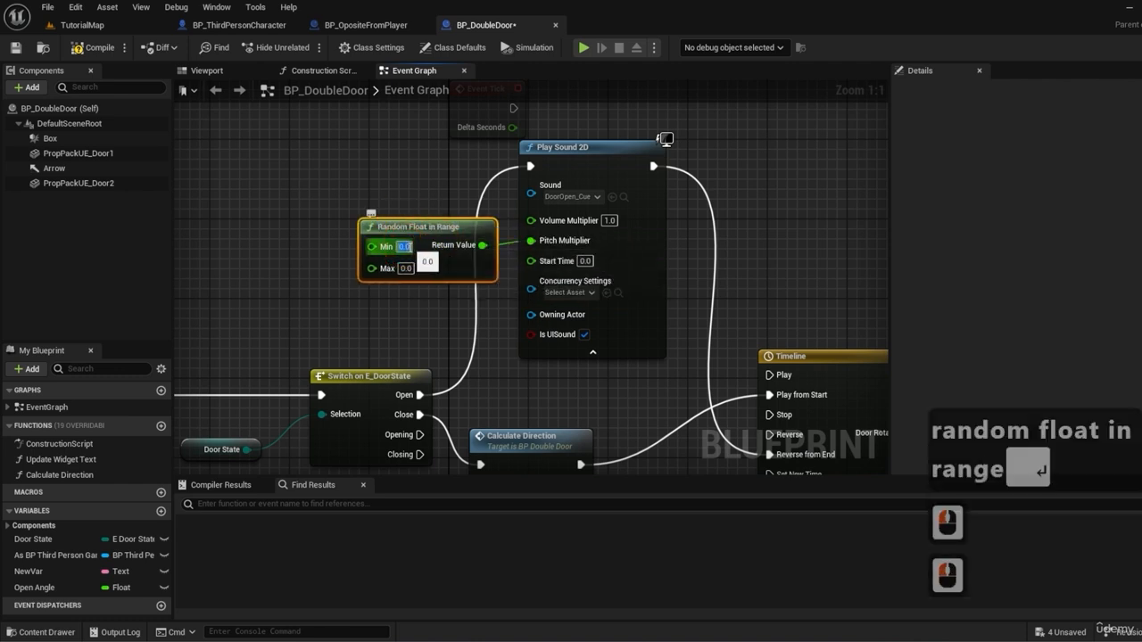
pyautogui.write('1')
pyautogui.click(404, 269)
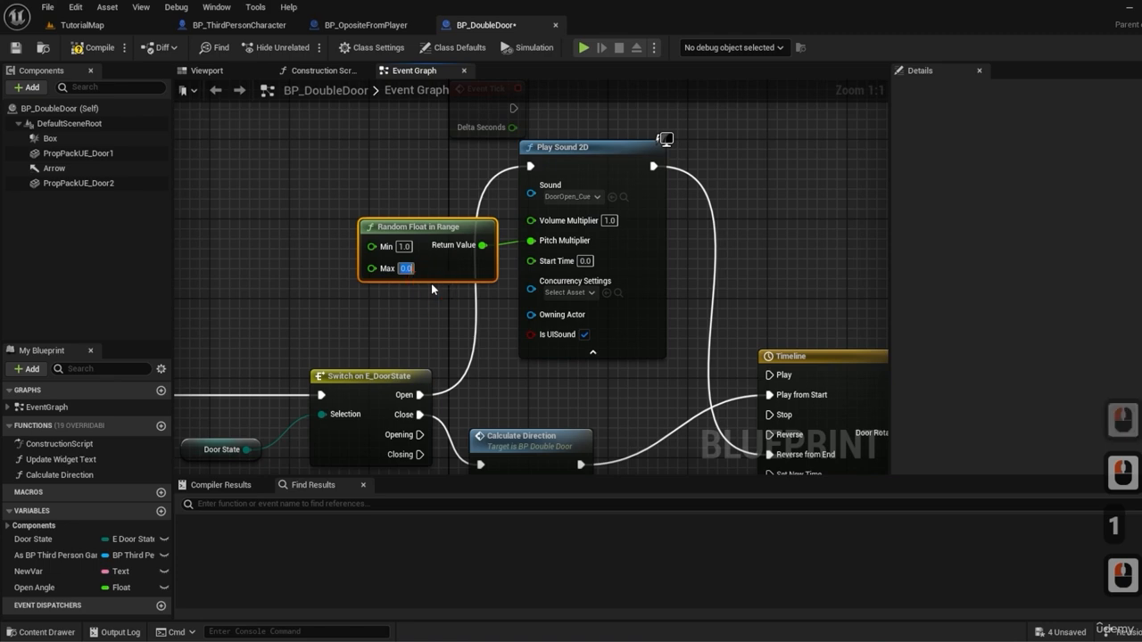
pyautogui.write('1.')
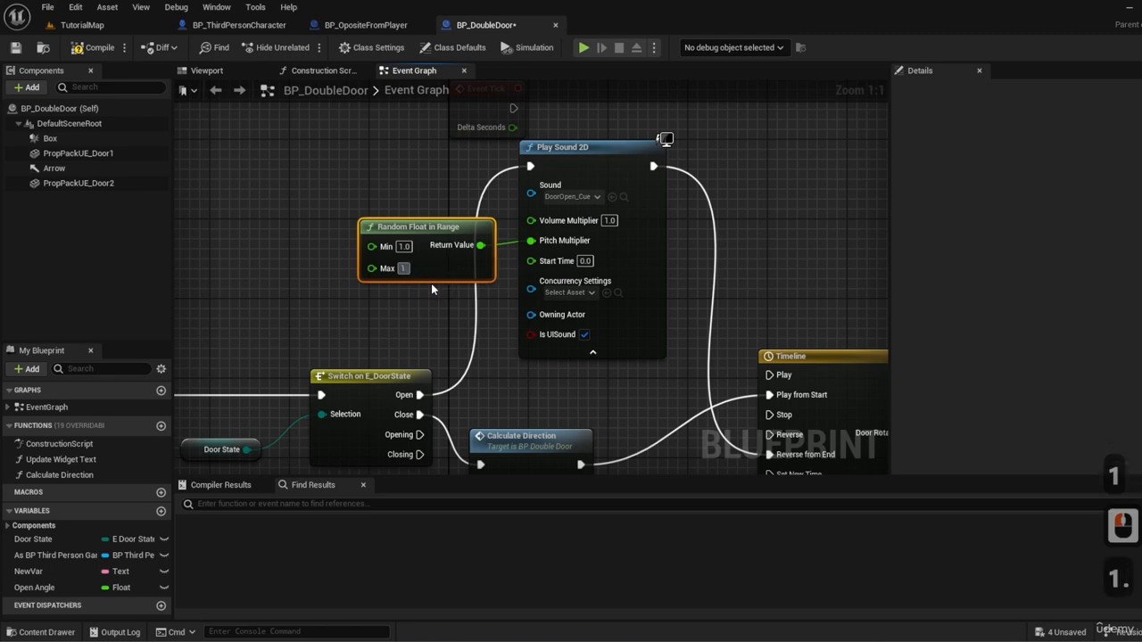
pyautogui.write('15')
pyautogui.click(408, 310)
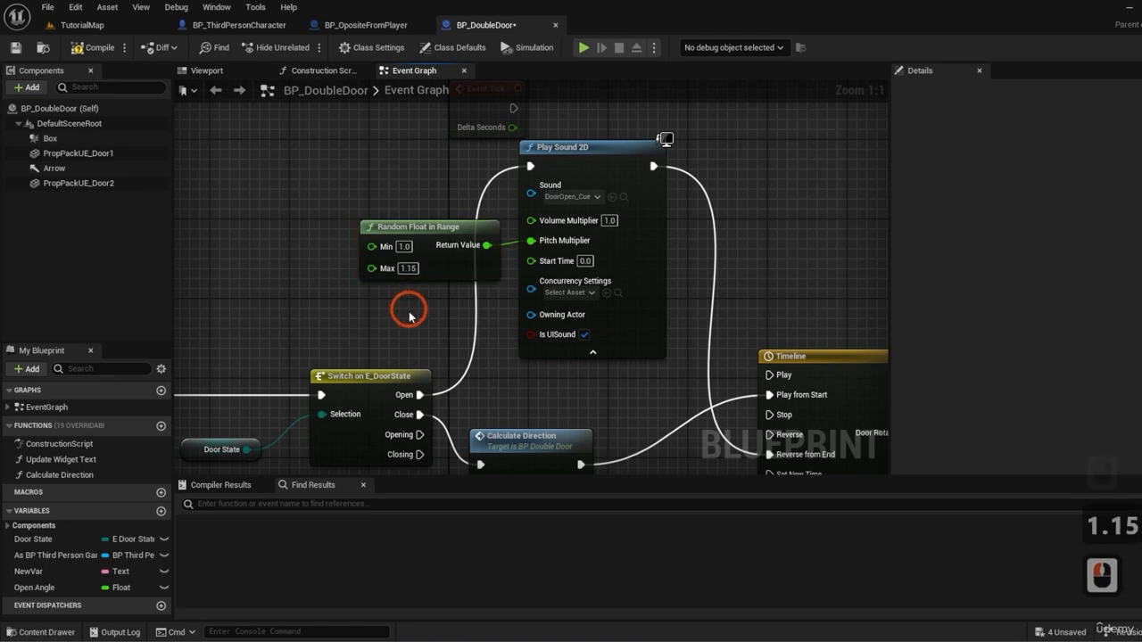
# Step: Copy the Play Sound 2D and Random Float in Range nodes and paste the duplicates below Calculate Direction
pyautogui.moveTo(412, 177); pyautogui.dragTo(571, 268)
pyautogui.hotkey('ctrl', 'c')
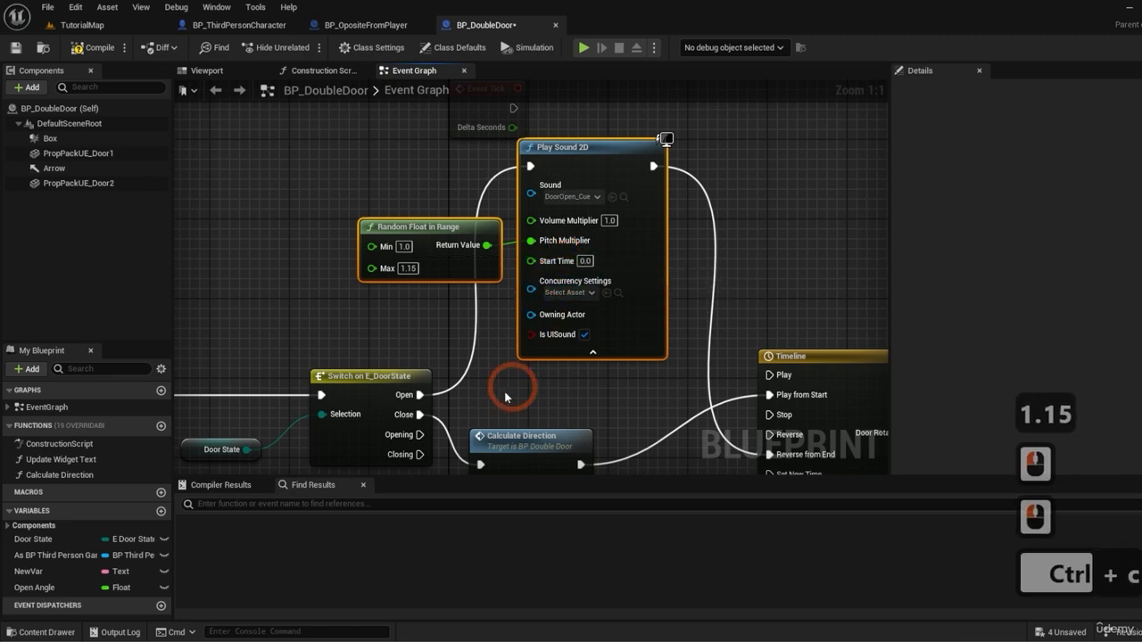
pyautogui.moveTo(507, 398); pyautogui.dragTo(556, 190, button='right')
pyautogui.click(476, 371)
pyautogui.hotkey('ctrl', 'v')
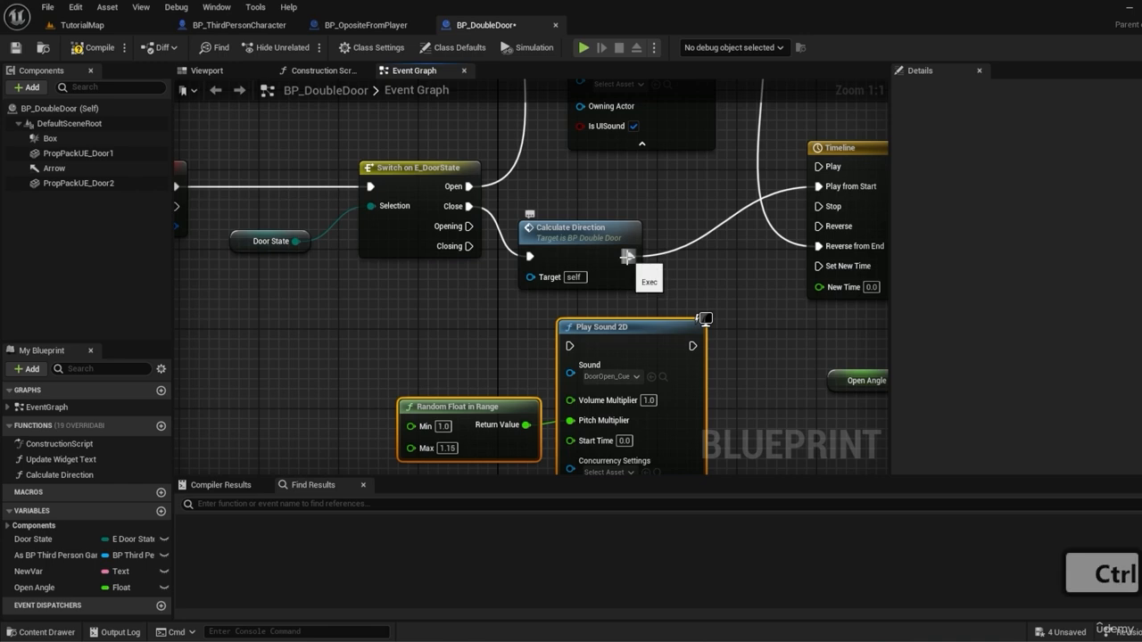
# Step: Wire the pasted Play Sound 2D between Calculate Direction and the Timeline's Play from Start, and arrange the nodes in line
pyautogui.keyDown('ctrl'); pyautogui.moveTo(628, 257); pyautogui.dragTo(570, 345); pyautogui.keyUp('ctrl')
pyautogui.moveTo(428, 321); pyautogui.dragTo(504, 317, button='right')
pyautogui.moveTo(215, 306); pyautogui.dragTo(604, 185)
pyautogui.moveTo(617, 230); pyautogui.dragTo(464, 240)
pyautogui.moveTo(663, 251); pyautogui.dragTo(533, 203, button='right')
pyautogui.moveTo(416, 288); pyautogui.dragTo(574, 376)
pyautogui.moveTo(573, 287); pyautogui.dragTo(589, 214)
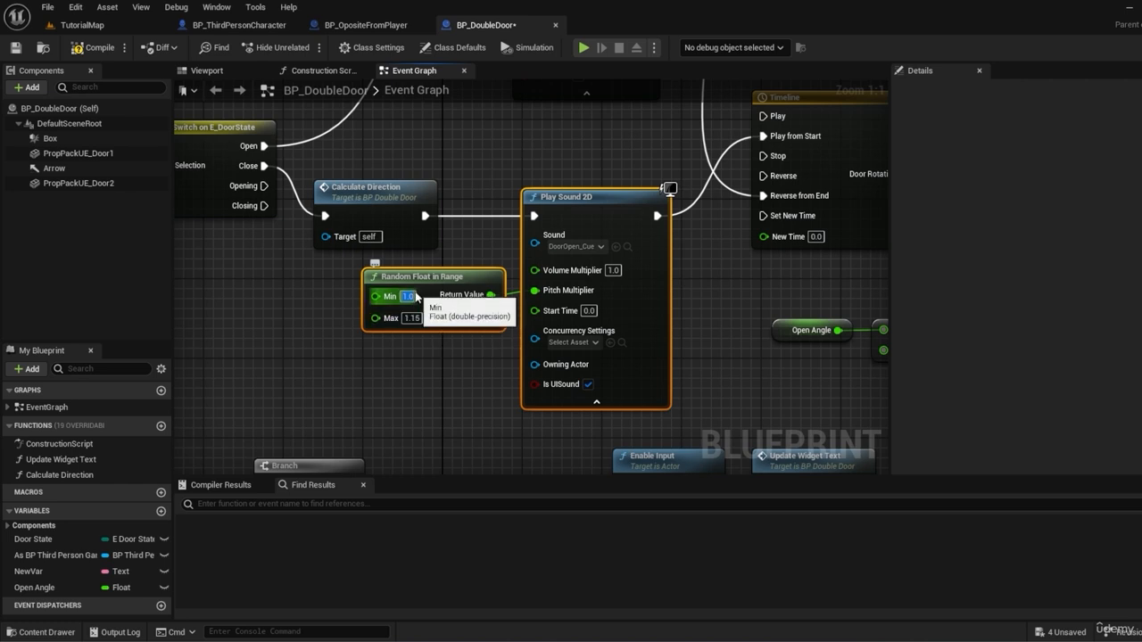
# Step: Set the pasted Random Float in Range node's Min to 0.8 and Max to 0.99
pyautogui.write('0.8')
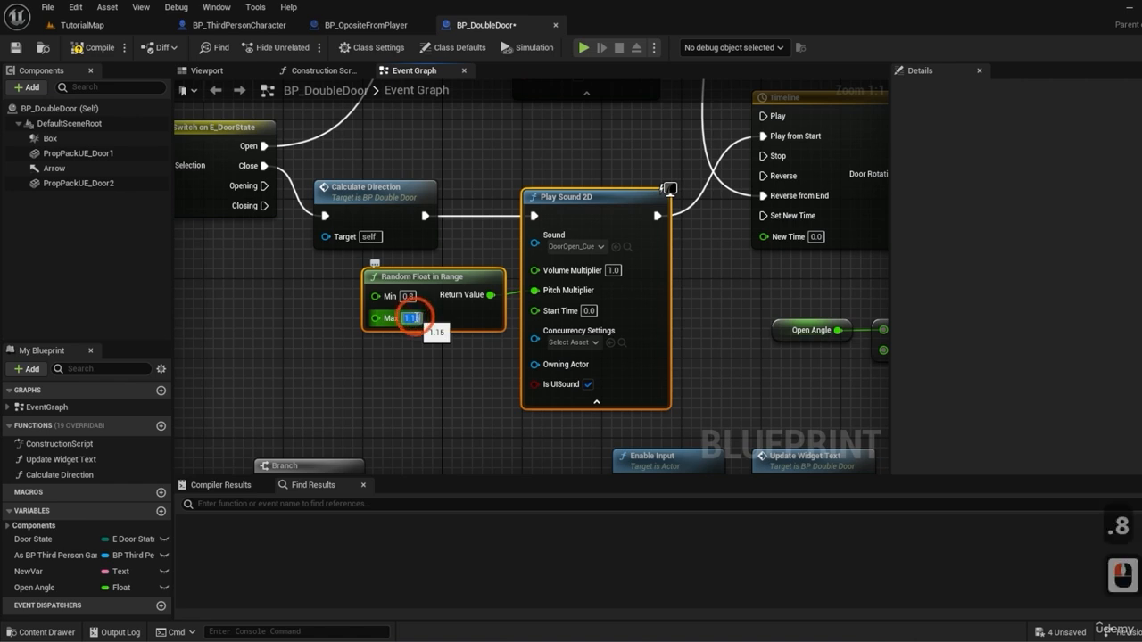
pyautogui.write('.99')
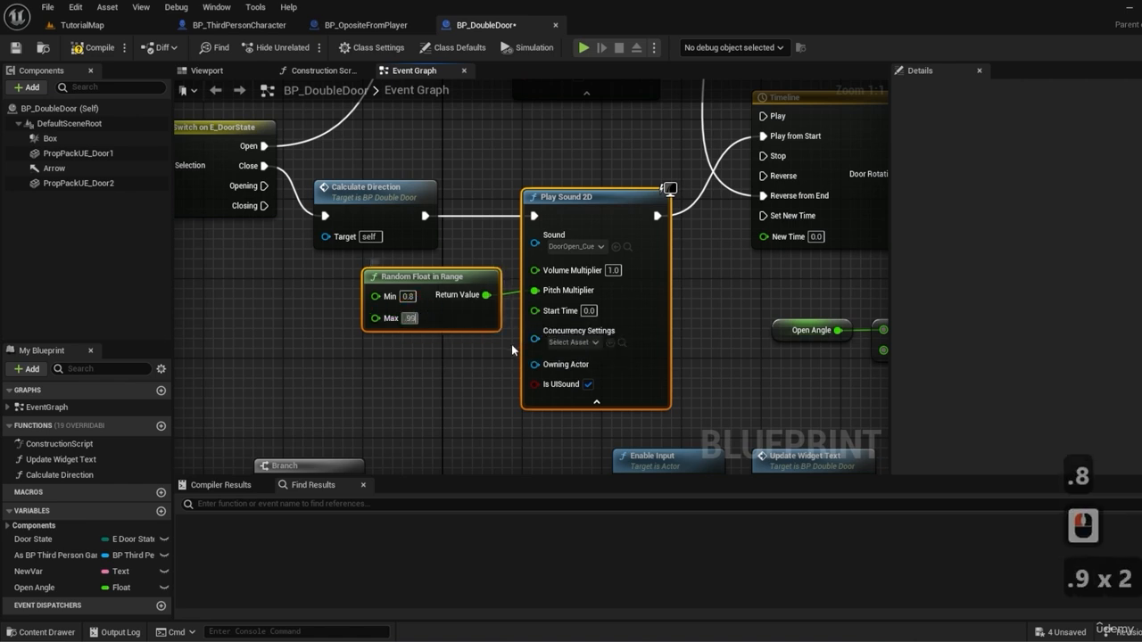
pyautogui.click(441, 379)
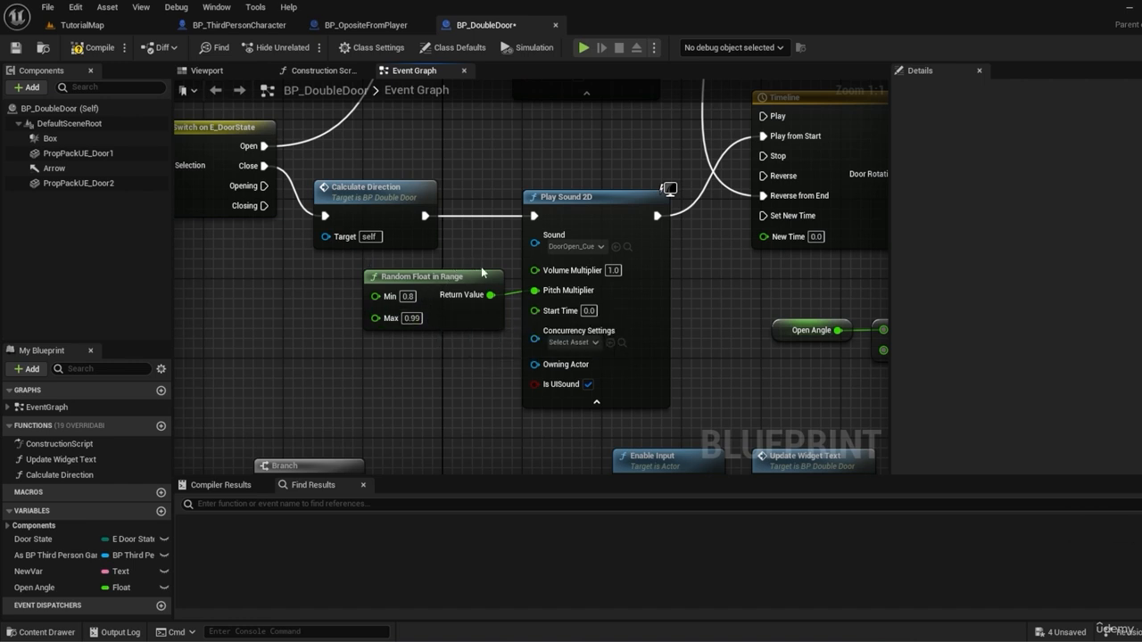
# Step: Compile BP_DoubleDoor and start a play session in TutorialMap
pyautogui.moveTo(498, 160); pyautogui.dragTo(474, 170, button='right')
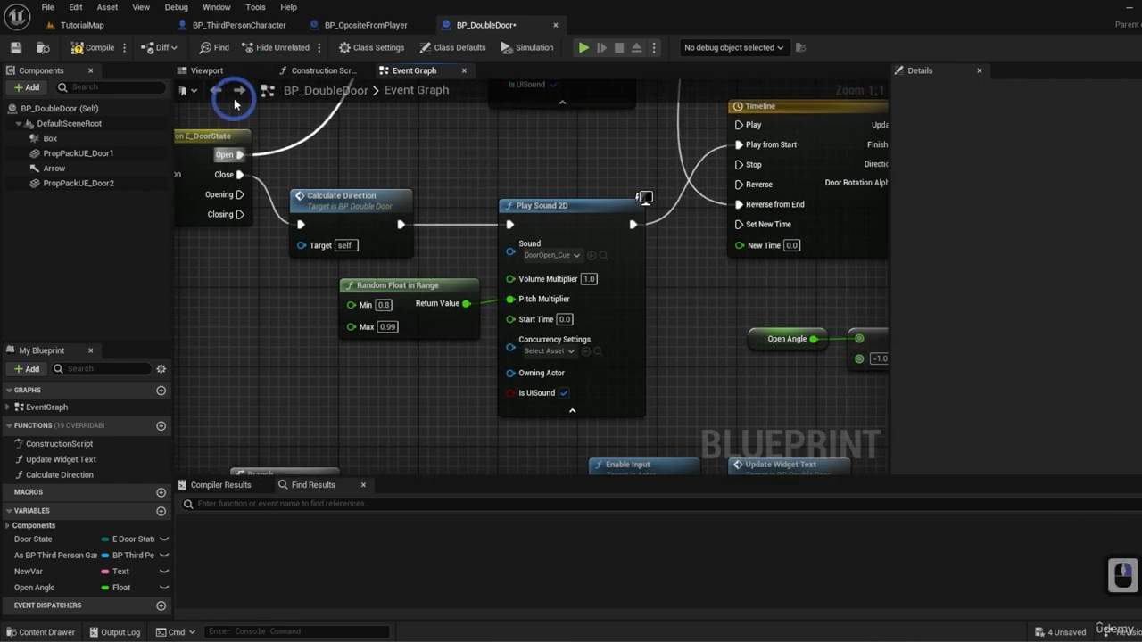
pyautogui.click(81, 49)
pyautogui.click(85, 25)
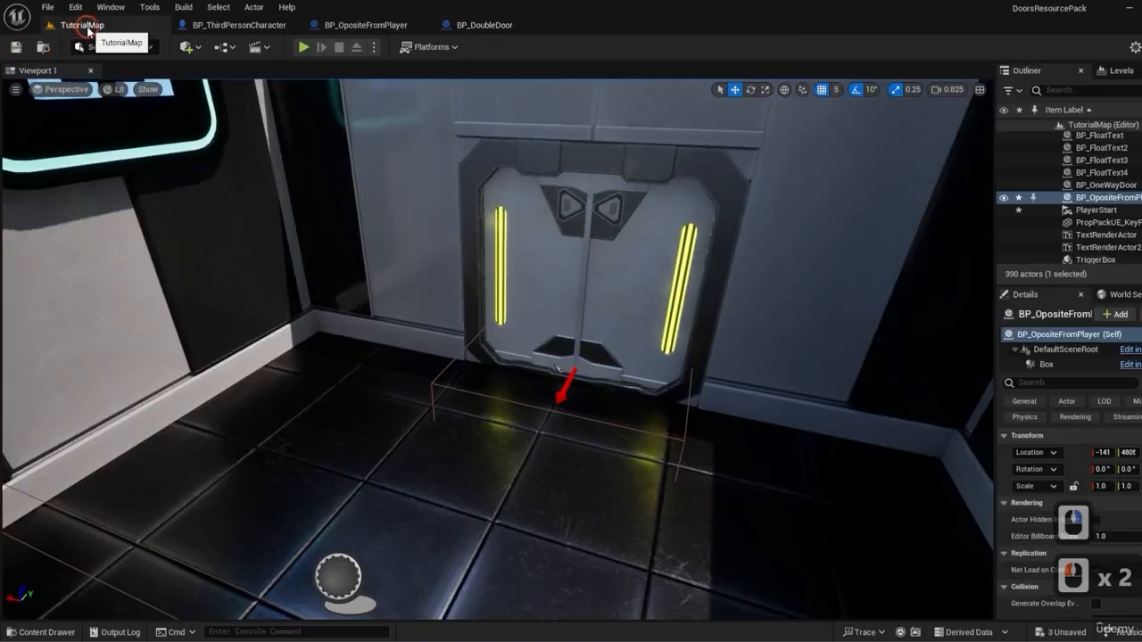
pyautogui.click(303, 46)
pyautogui.click(472, 263)
# Step: Walk the character up to the double door and open and close it repeatedly to test the sounds
pyautogui.press('w')
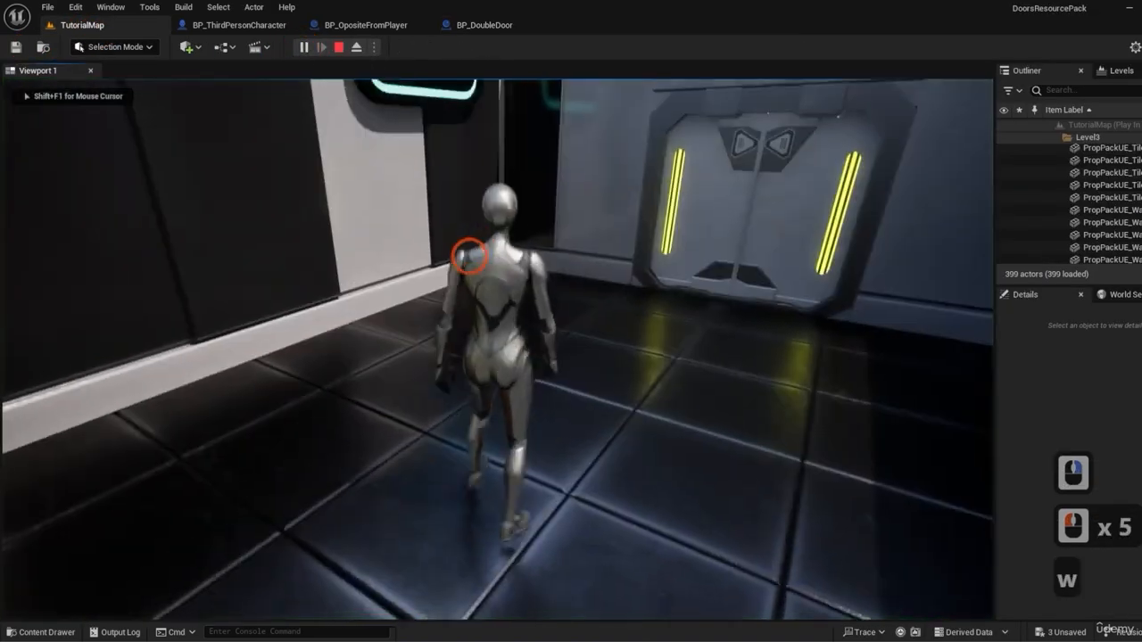
pyautogui.press('d')
pyautogui.press('e')
pyautogui.press('e')
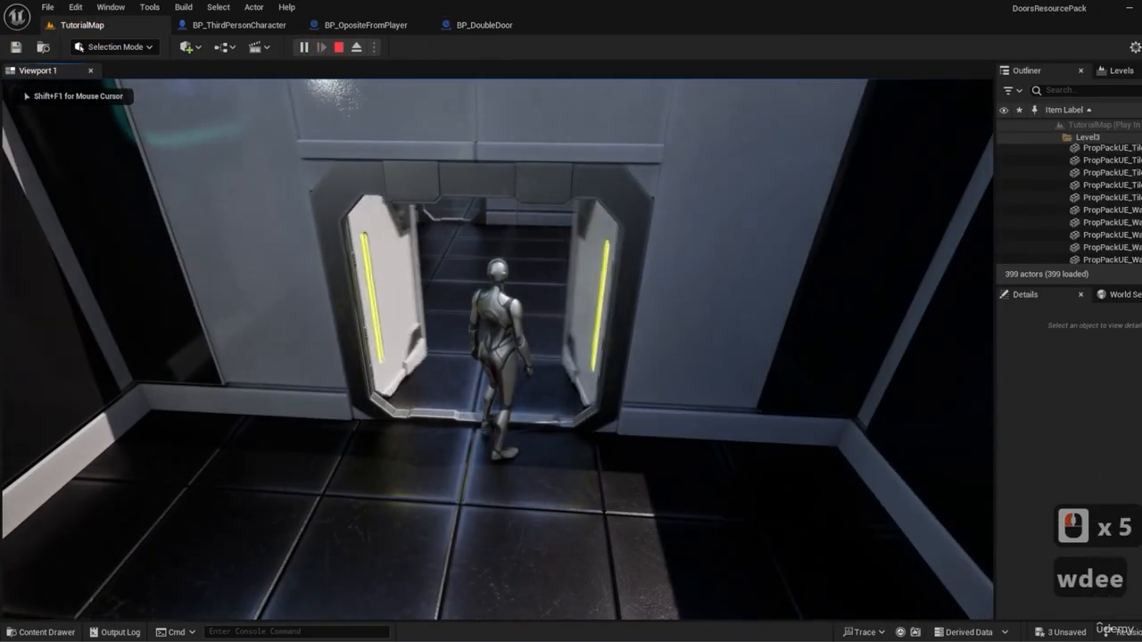
pyautogui.press('s')
pyautogui.press('e')
pyautogui.press('e')
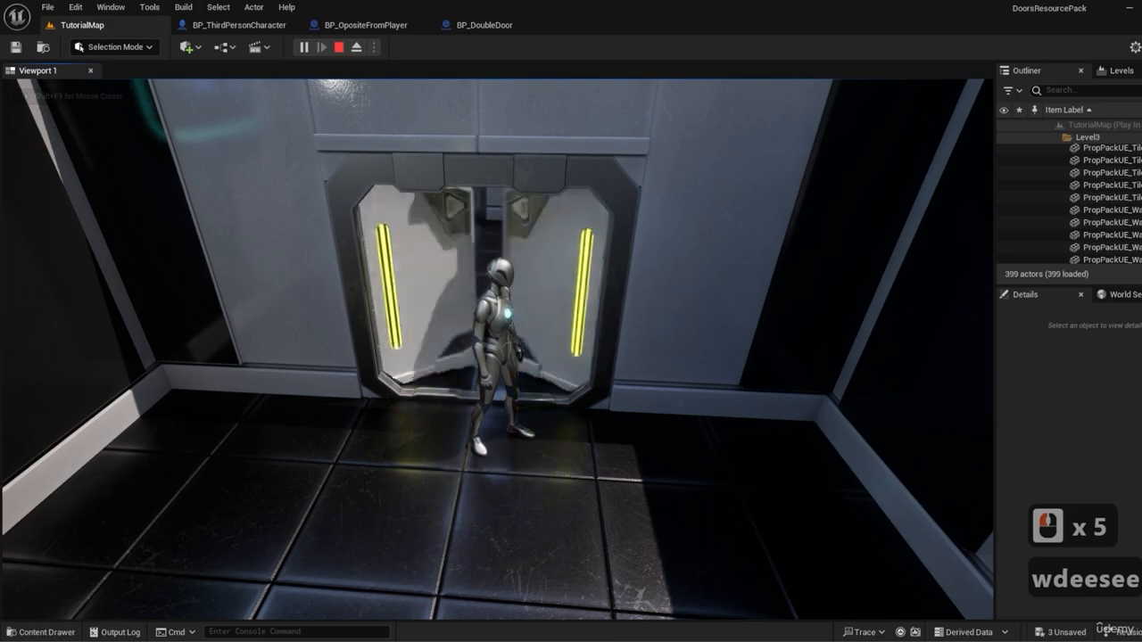
pyautogui.press('e')
pyautogui.press('e')
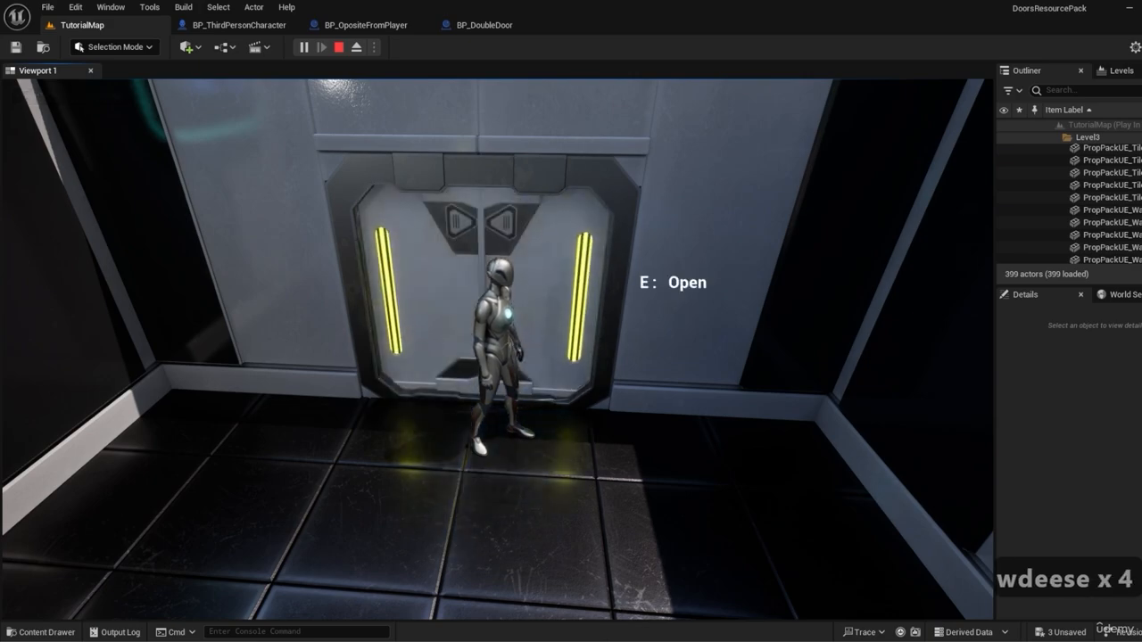
# Step: Open the double door again, walk through it, and move around the room on the far side
pyautogui.press('e')
pyautogui.press('w')
pyautogui.press('e')
pyautogui.press('w')
pyautogui.press('d')
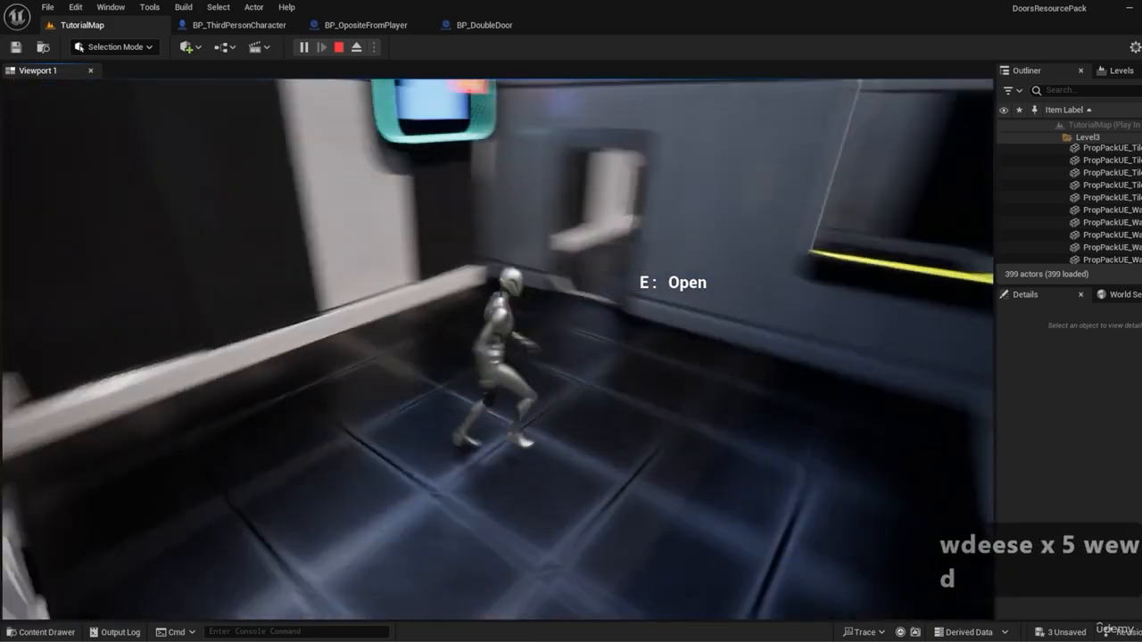
pyautogui.press('w')
pyautogui.press('a')
pyautogui.press('w')
pyautogui.press('a')
pyautogui.press('d')
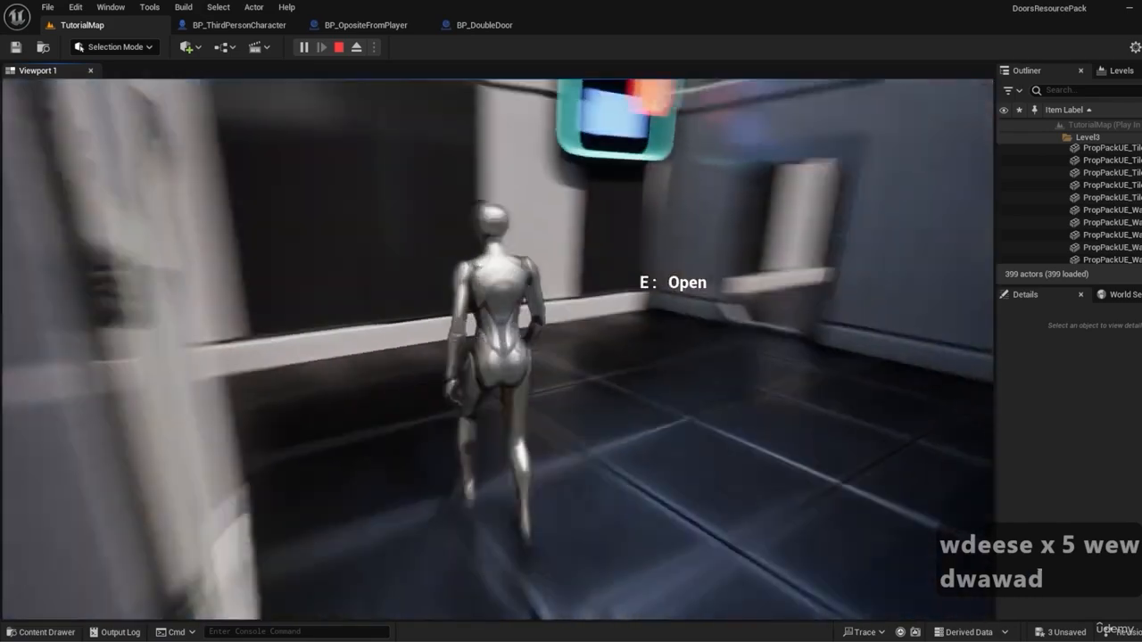
# Step: Operate the double door from the far side to check its sound, and stop the play session
pyautogui.press('w')
pyautogui.press('d')
pyautogui.press('d')
pyautogui.press('e')
pyautogui.press('w')
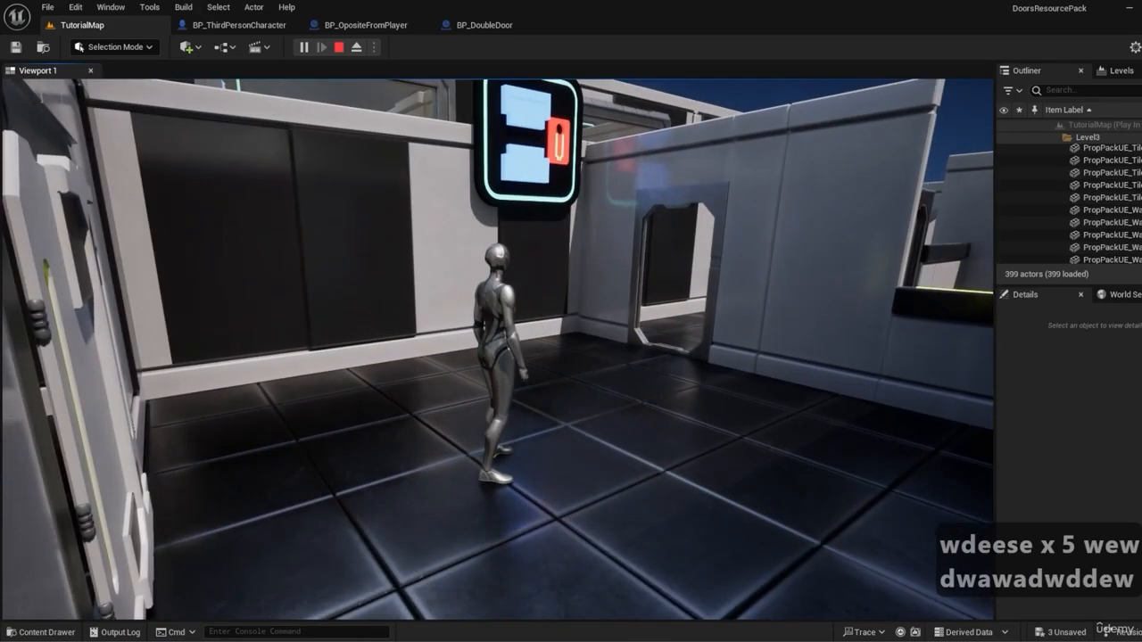
pyautogui.press('d')
pyautogui.press('w')
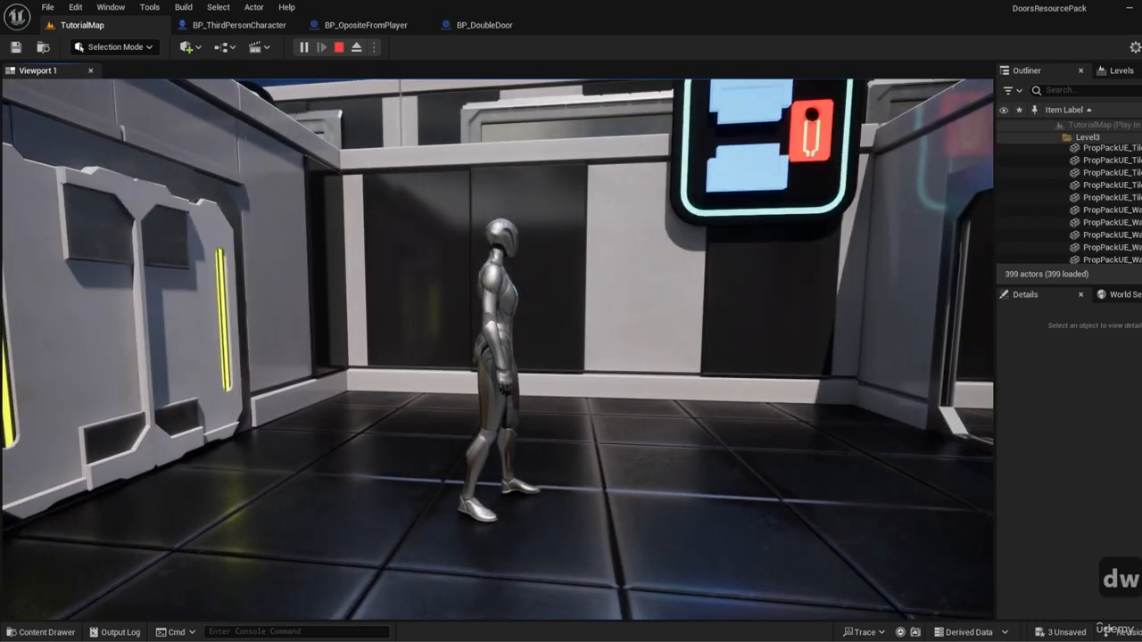
pyautogui.press('Escape')
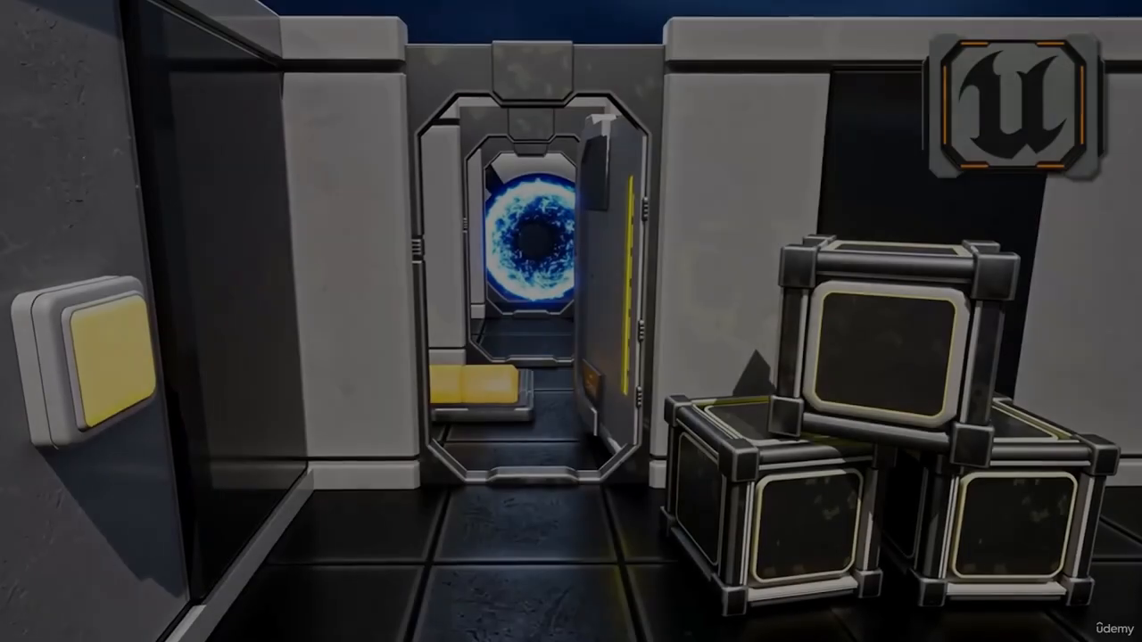